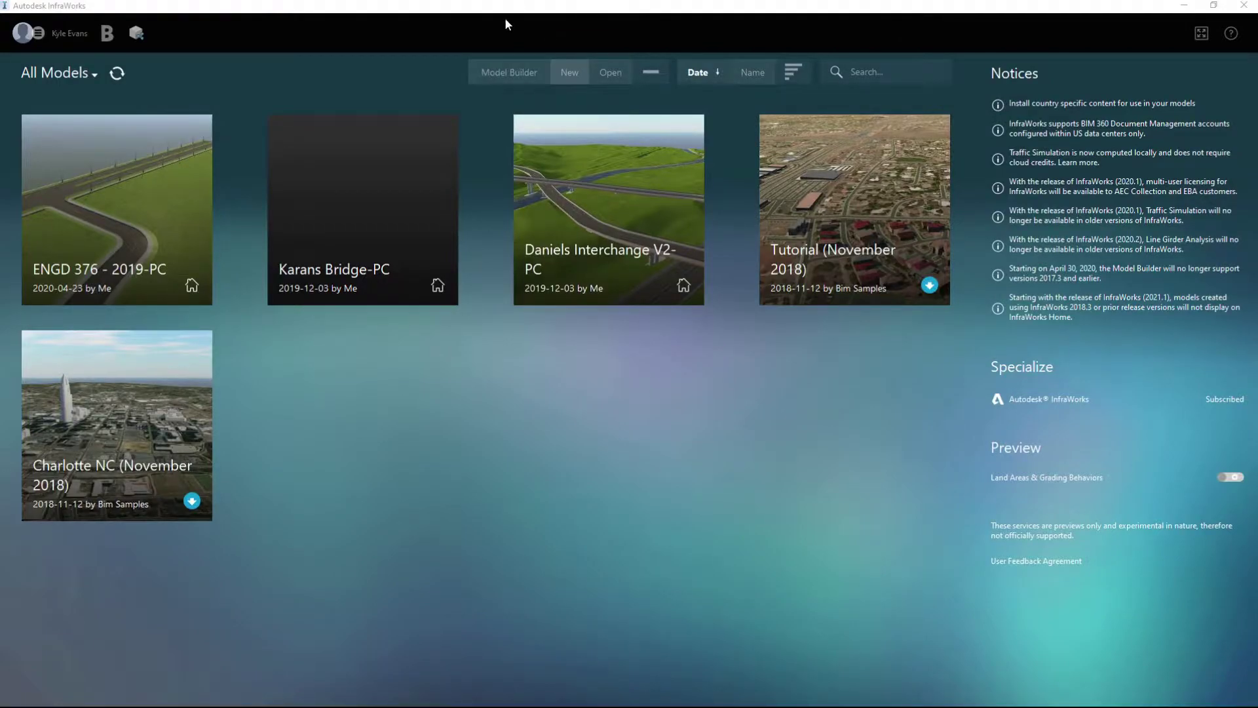
Open Model Builder and locate the northeast Calgary neighbourhood beside Stoney Trail NE on the map
{"action": "left_click", "coordinate": [523, 74]}
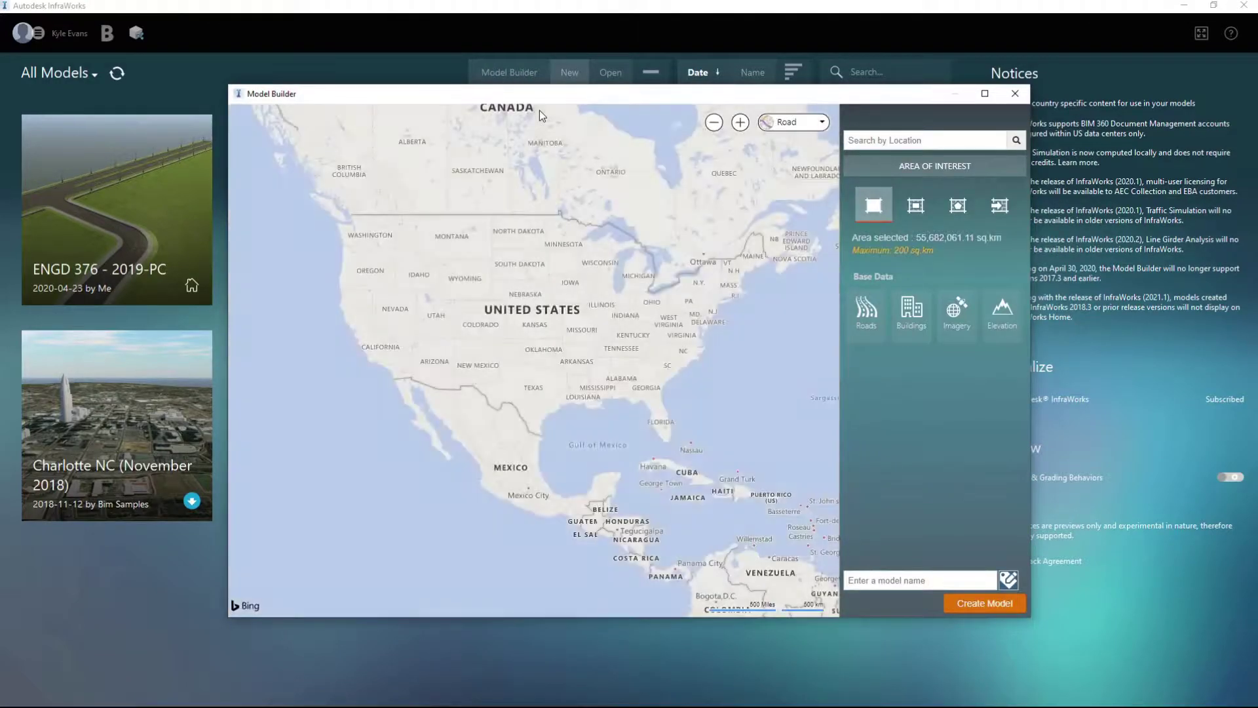
{"action": "left_click_drag", "start_coordinate": [476, 98], "coordinate": [546, 87]}
{"action": "scroll", "coordinate": [556, 360], "scroll_direction": "up", "scroll_amount": 2}
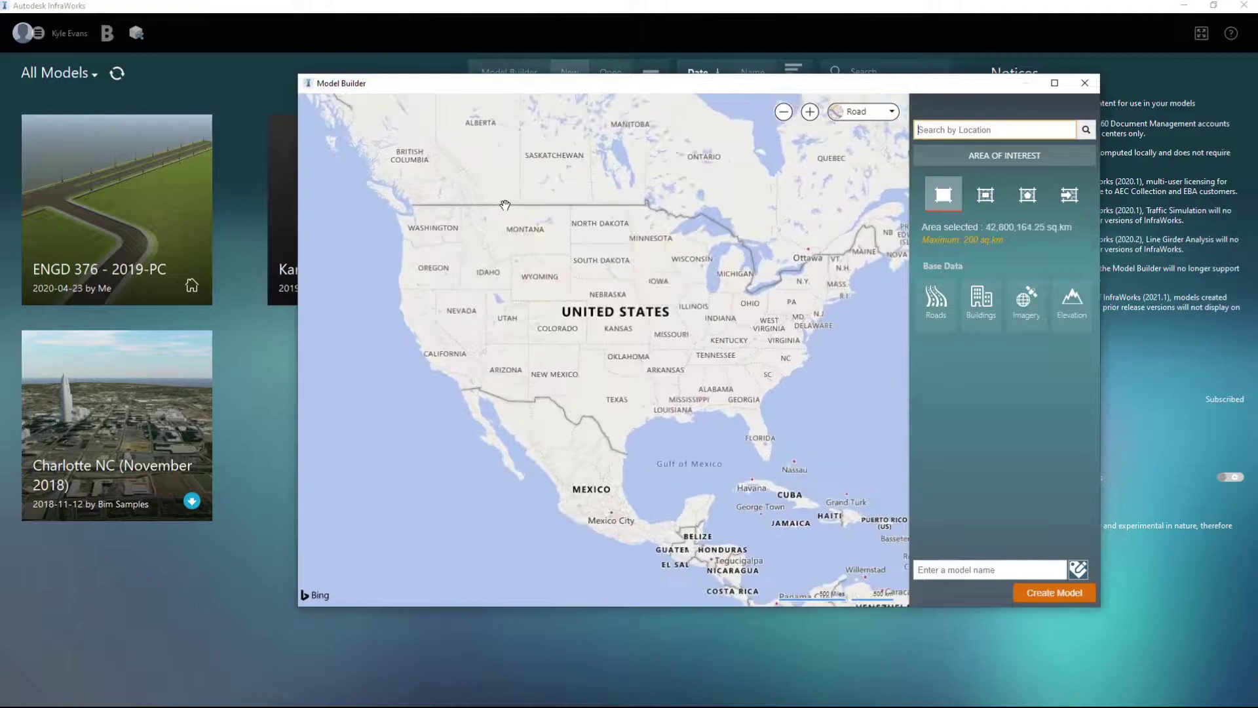
{"action": "scroll", "coordinate": [602, 366], "scroll_direction": "up", "scroll_amount": 3}
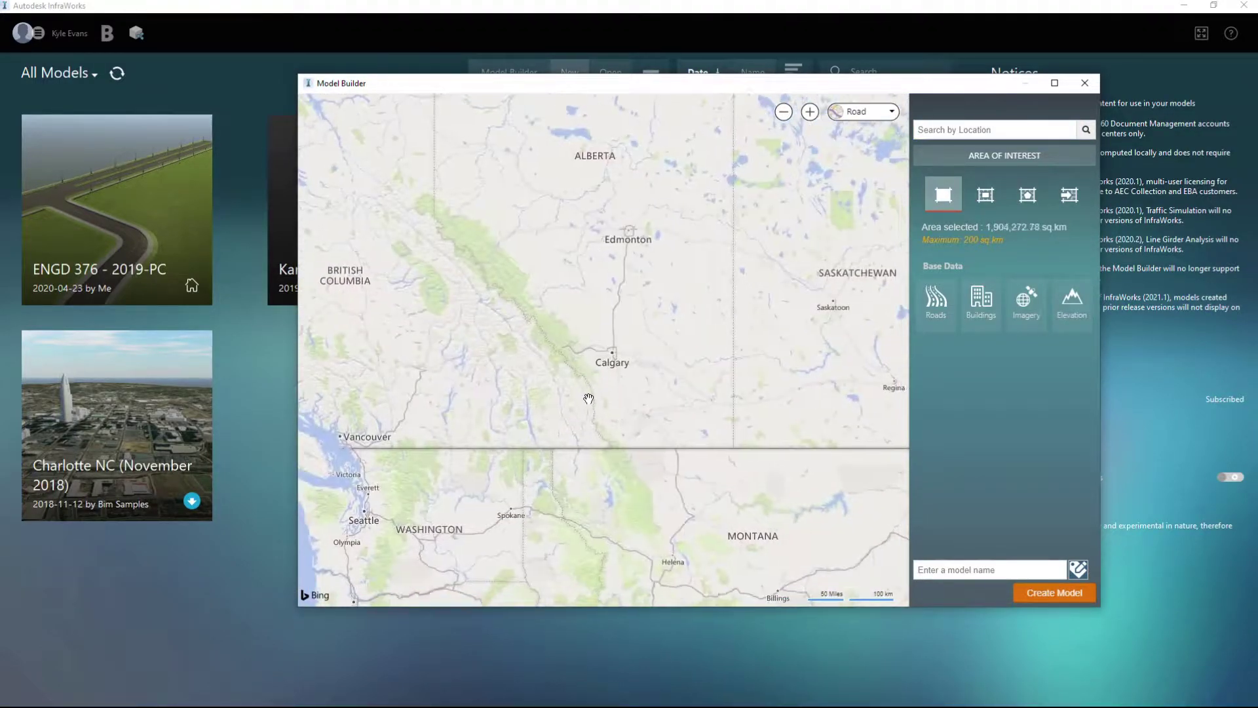
{"action": "scroll", "coordinate": [601, 366], "scroll_direction": "up", "scroll_amount": 1}
{"action": "left_click_drag", "start_coordinate": [686, 412], "coordinate": [607, 334]}
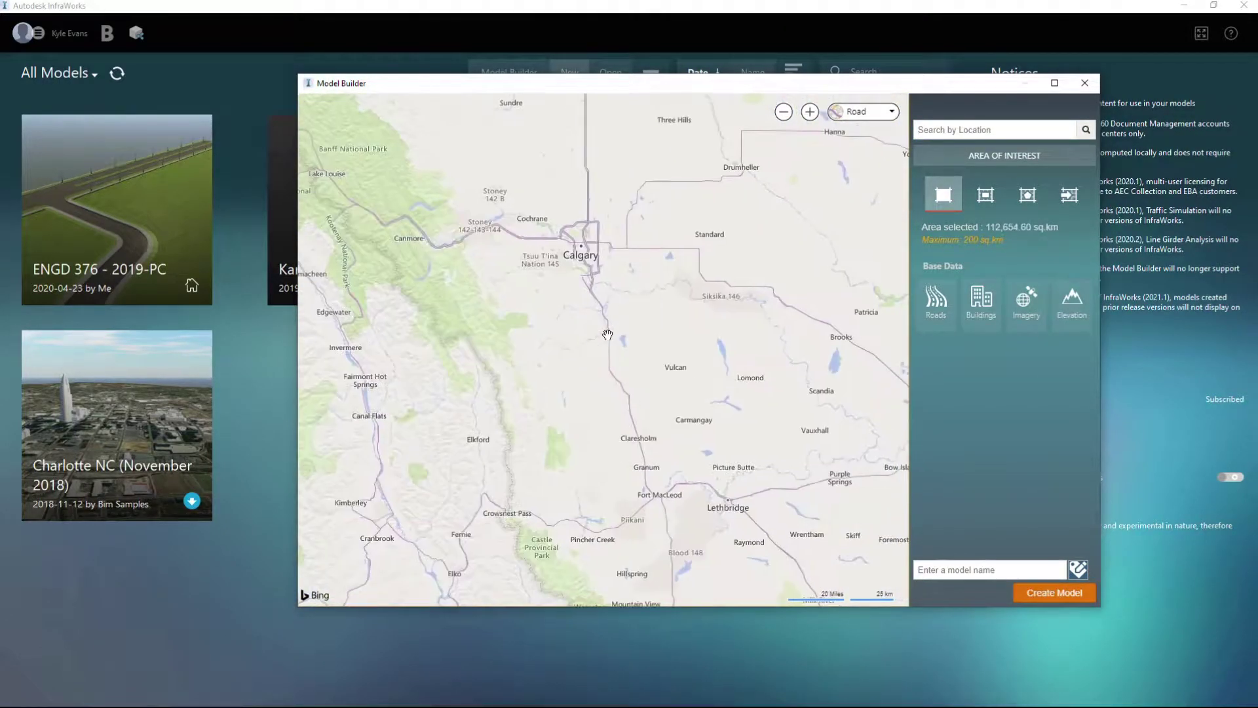
{"action": "scroll", "coordinate": [593, 248], "scroll_direction": "up", "scroll_amount": 1}
{"action": "scroll", "coordinate": [593, 249], "scroll_direction": "up", "scroll_amount": 3}
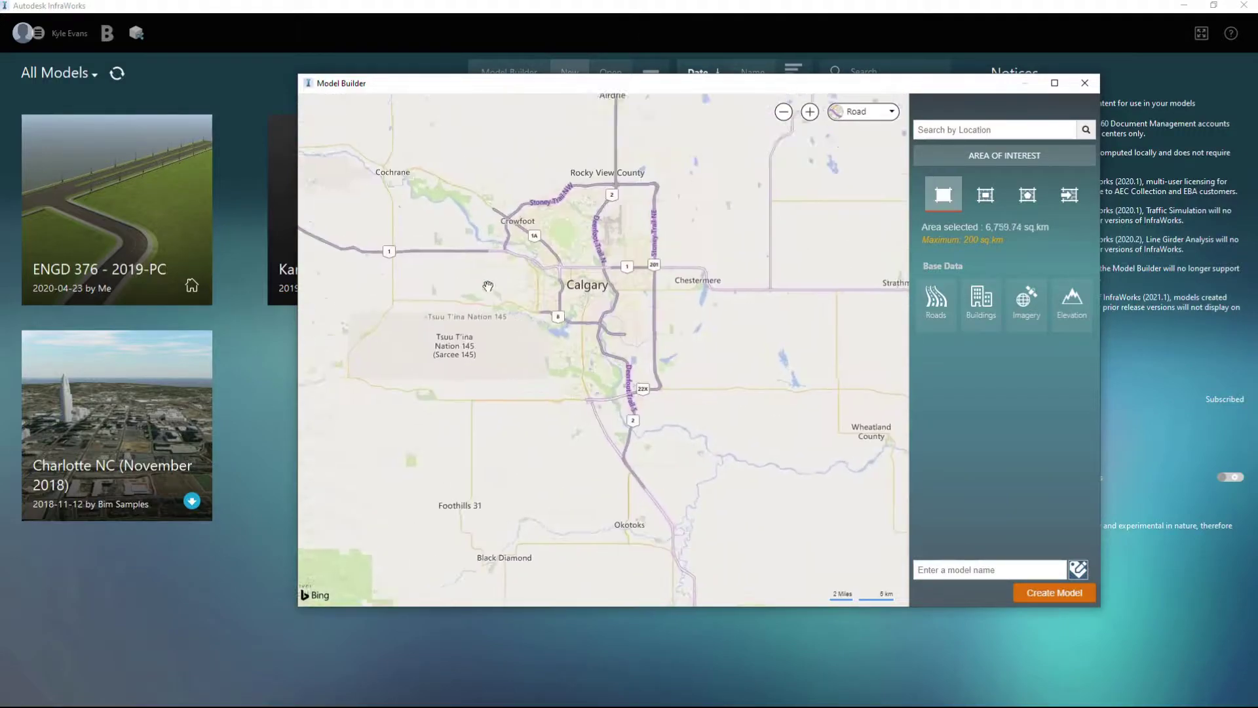
{"action": "scroll", "coordinate": [639, 279], "scroll_direction": "up", "scroll_amount": 3}
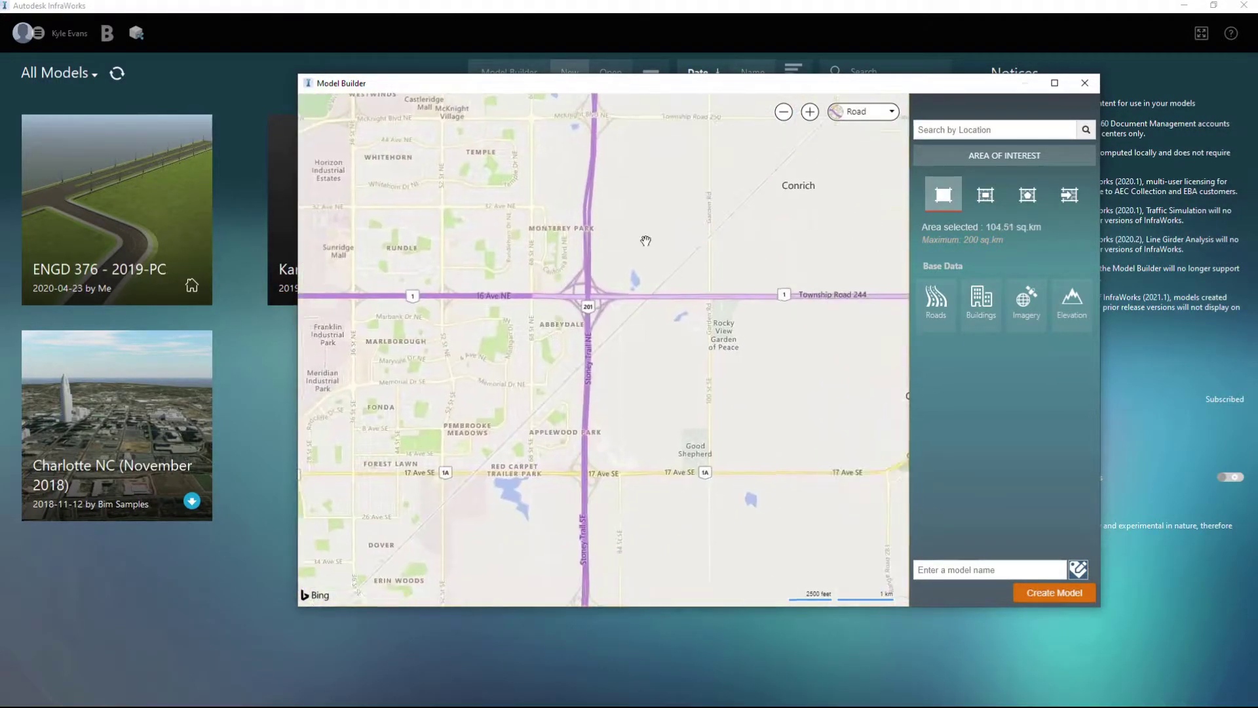
{"action": "left_click_drag", "start_coordinate": [530, 335], "coordinate": [591, 574]}
{"action": "left_click_drag", "start_coordinate": [492, 329], "coordinate": [484, 478]}
{"action": "scroll", "coordinate": [607, 435], "scroll_direction": "up", "scroll_amount": 5}
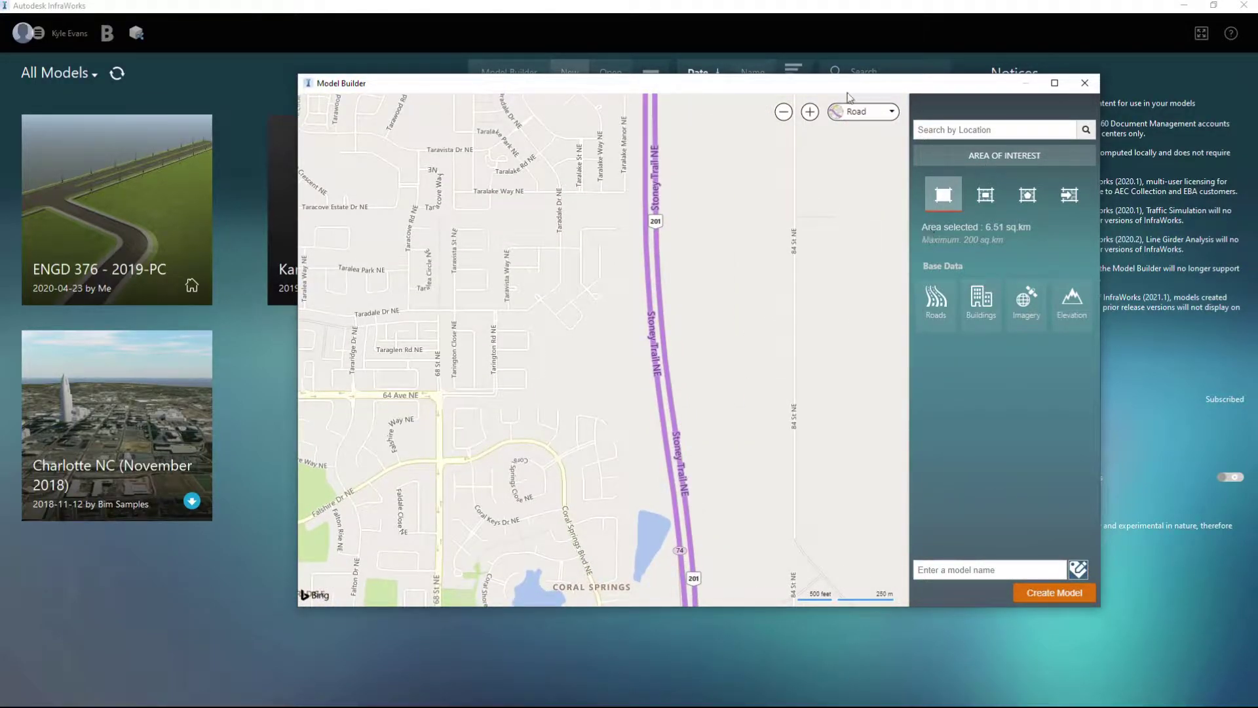
{"action": "left_click_drag", "start_coordinate": [871, 92], "coordinate": [842, 73]}
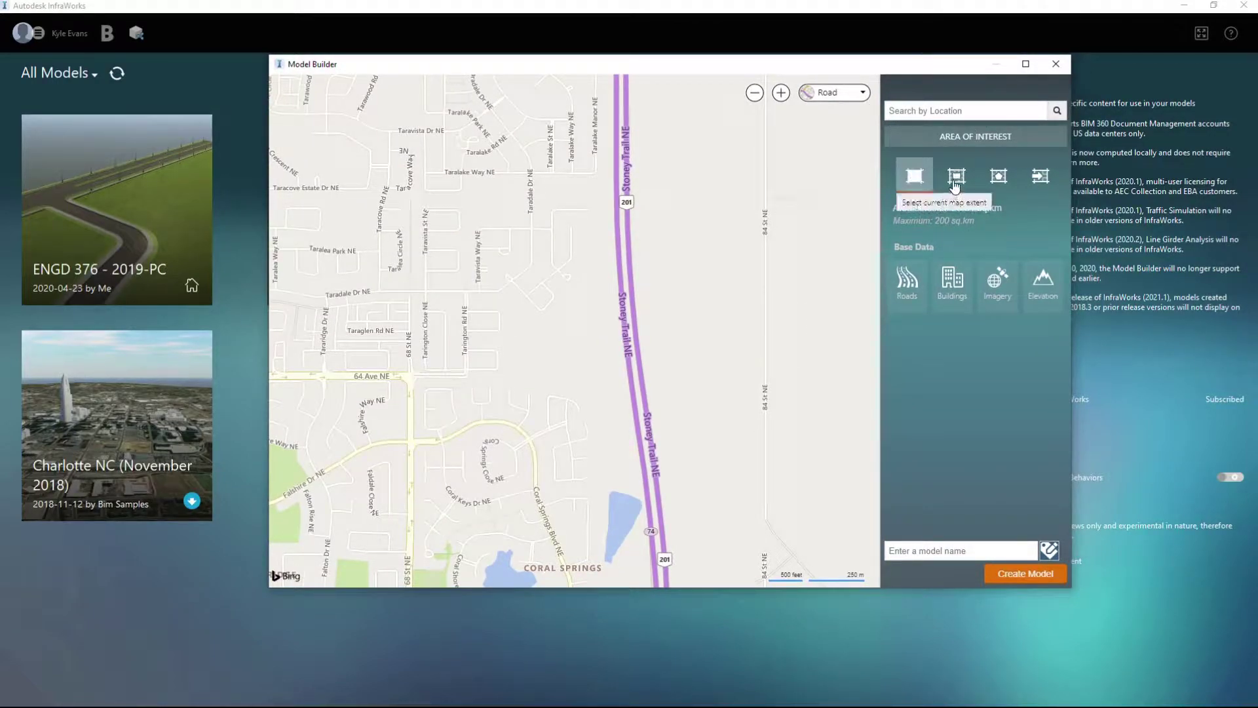
Select the current map extent as the area of interest and compare wider extents with the 200 sq km maximum
{"action": "left_click", "coordinate": [919, 179]}
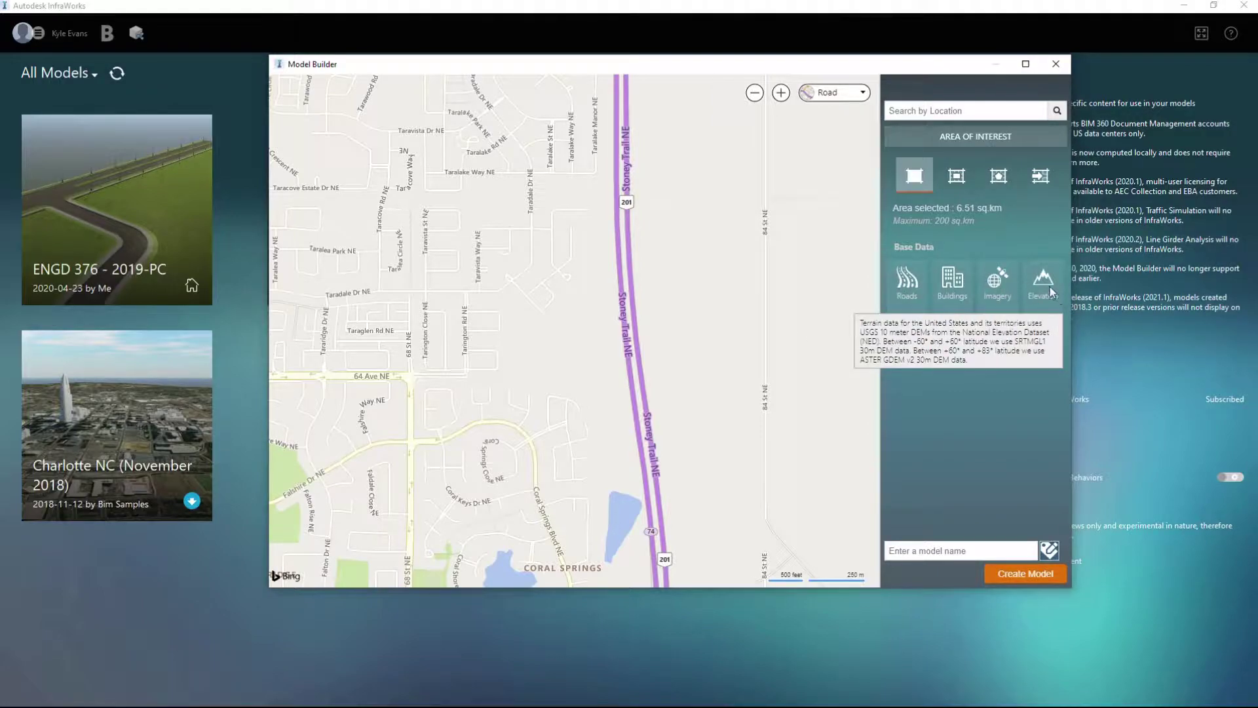
{"action": "left_click_drag", "start_coordinate": [433, 482], "coordinate": [469, 477]}
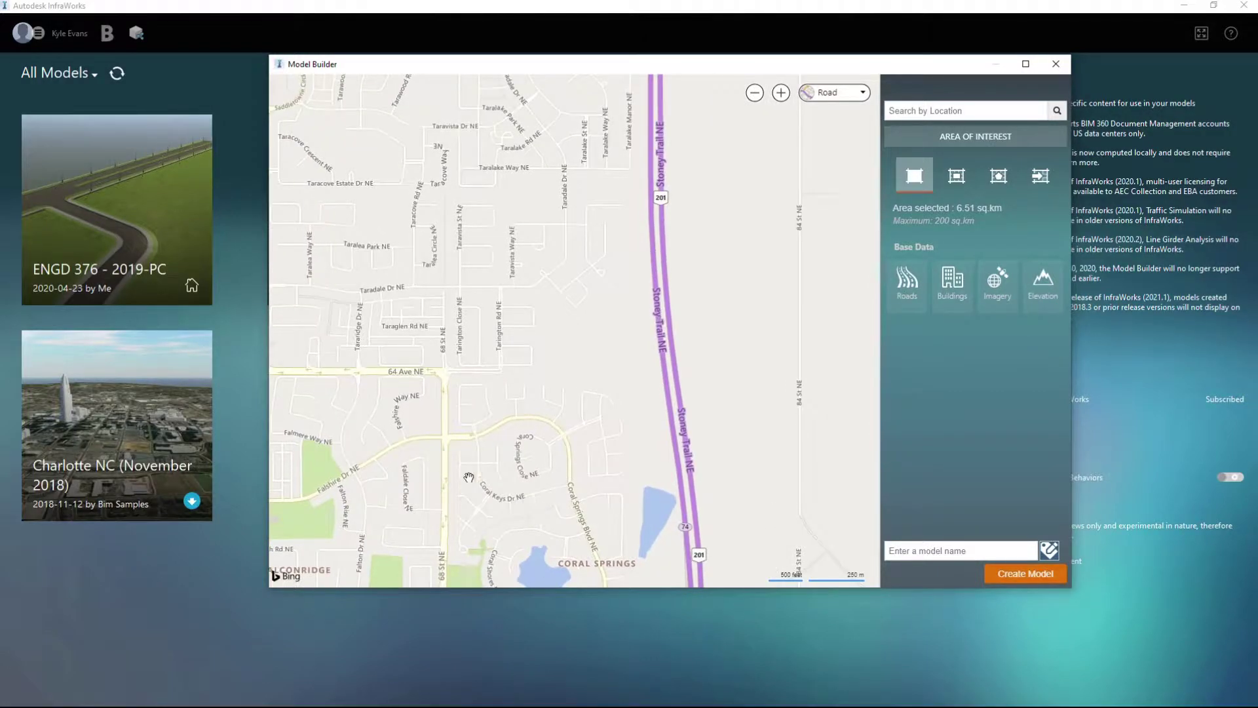
{"action": "scroll", "coordinate": [696, 321], "scroll_direction": "down", "scroll_amount": 1}
{"action": "scroll", "coordinate": [511, 280], "scroll_direction": "down", "scroll_amount": 1}
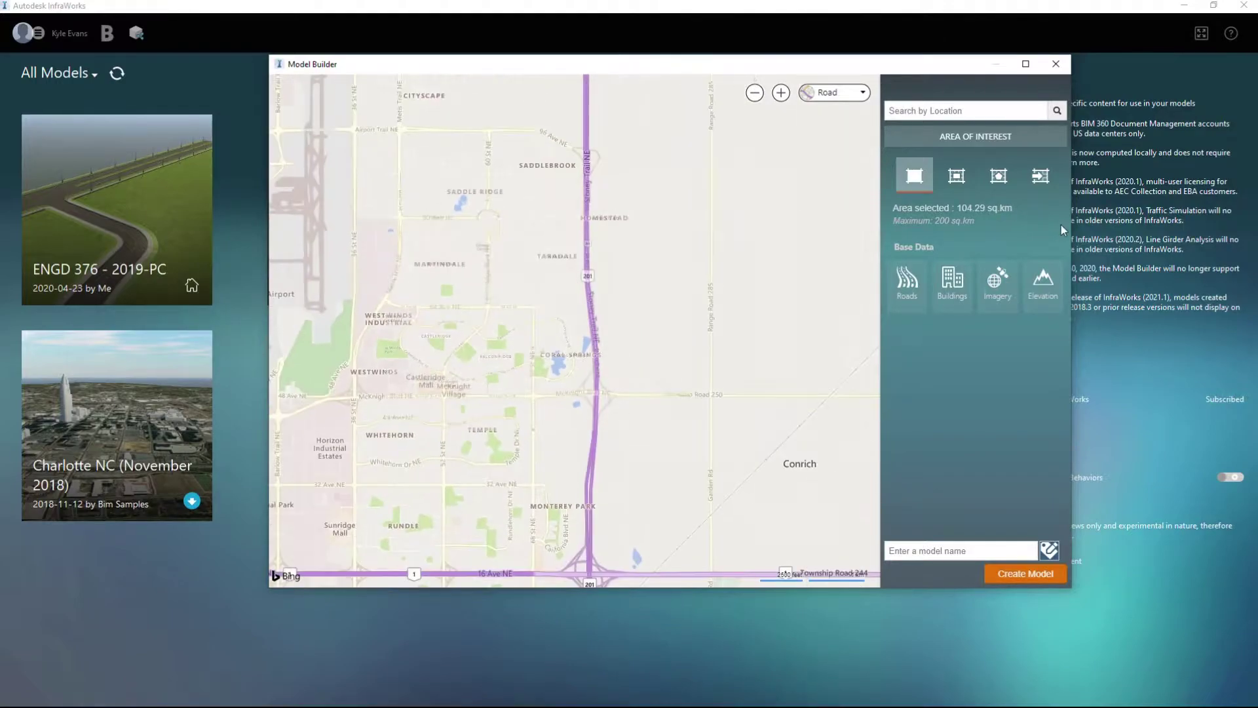
{"action": "scroll", "coordinate": [469, 327], "scroll_direction": "down", "scroll_amount": 1}
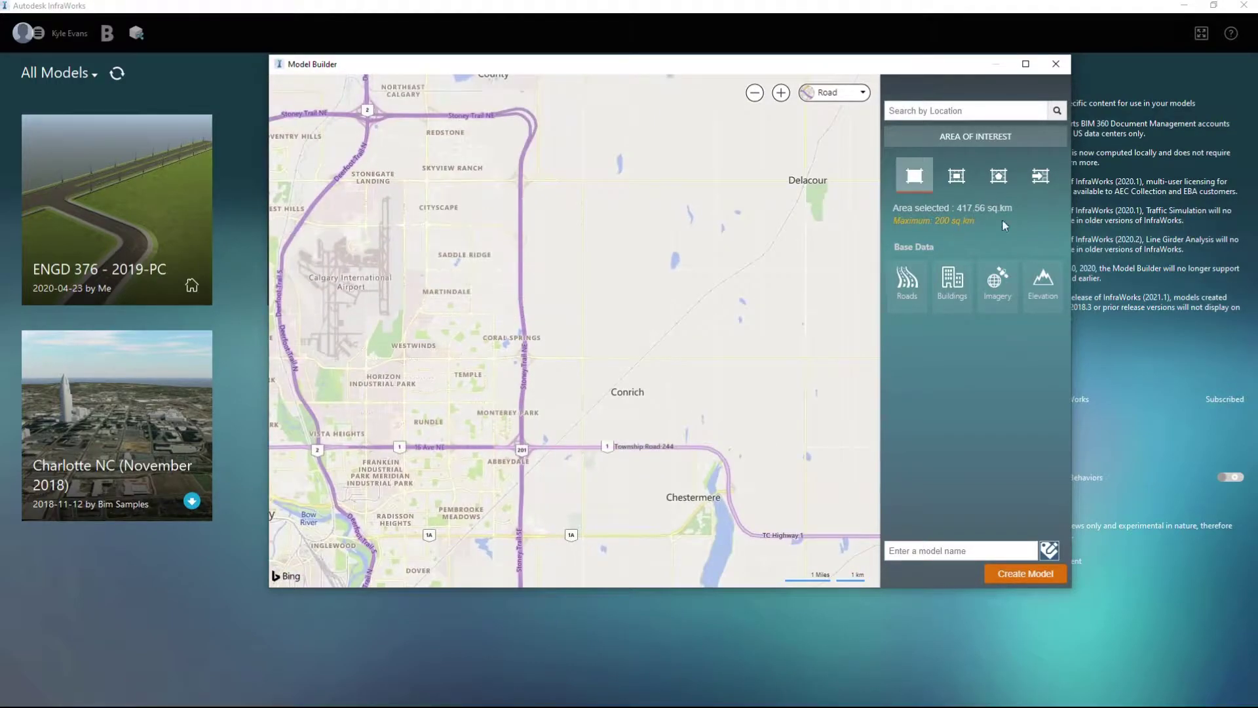
Draw a rectangular area of interest of about 0.89 sq km covering Taradale Dr NE, 64 Ave NE and Stoney Trail NE
{"action": "scroll", "coordinate": [534, 337], "scroll_direction": "up", "scroll_amount": 1}
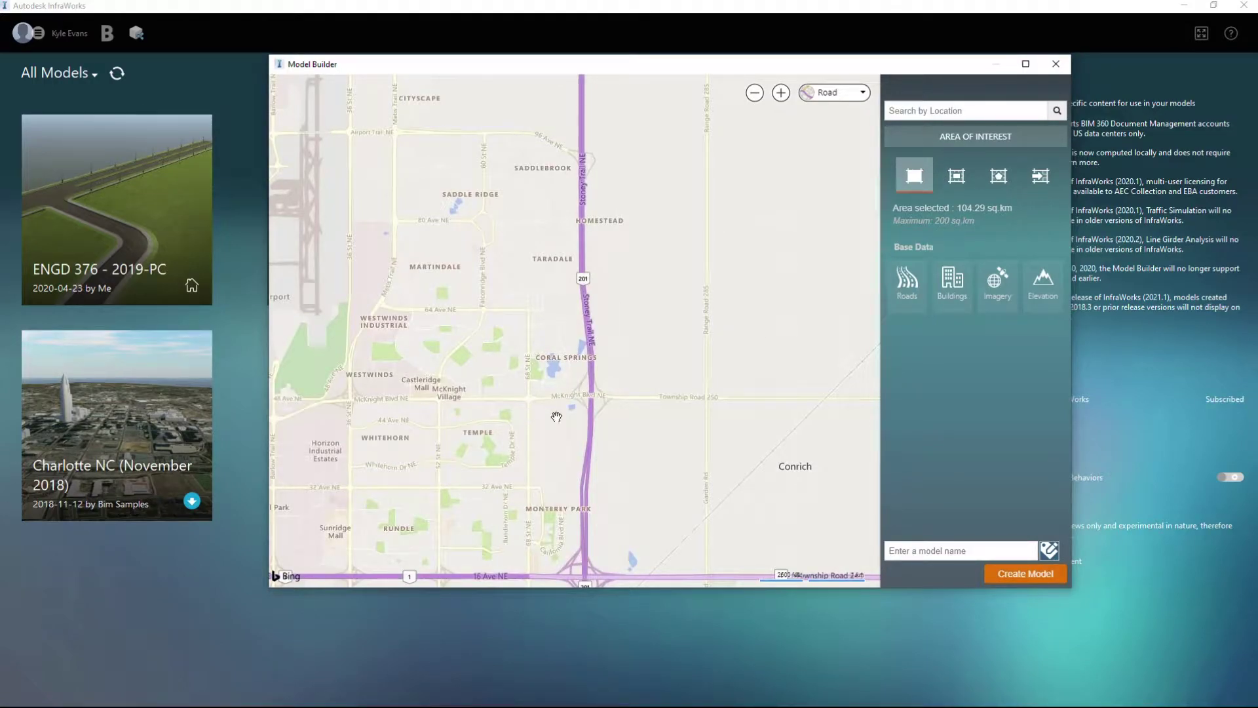
{"action": "scroll", "coordinate": [549, 418], "scroll_direction": "up", "scroll_amount": 1}
{"action": "scroll", "coordinate": [532, 380], "scroll_direction": "up", "scroll_amount": 3}
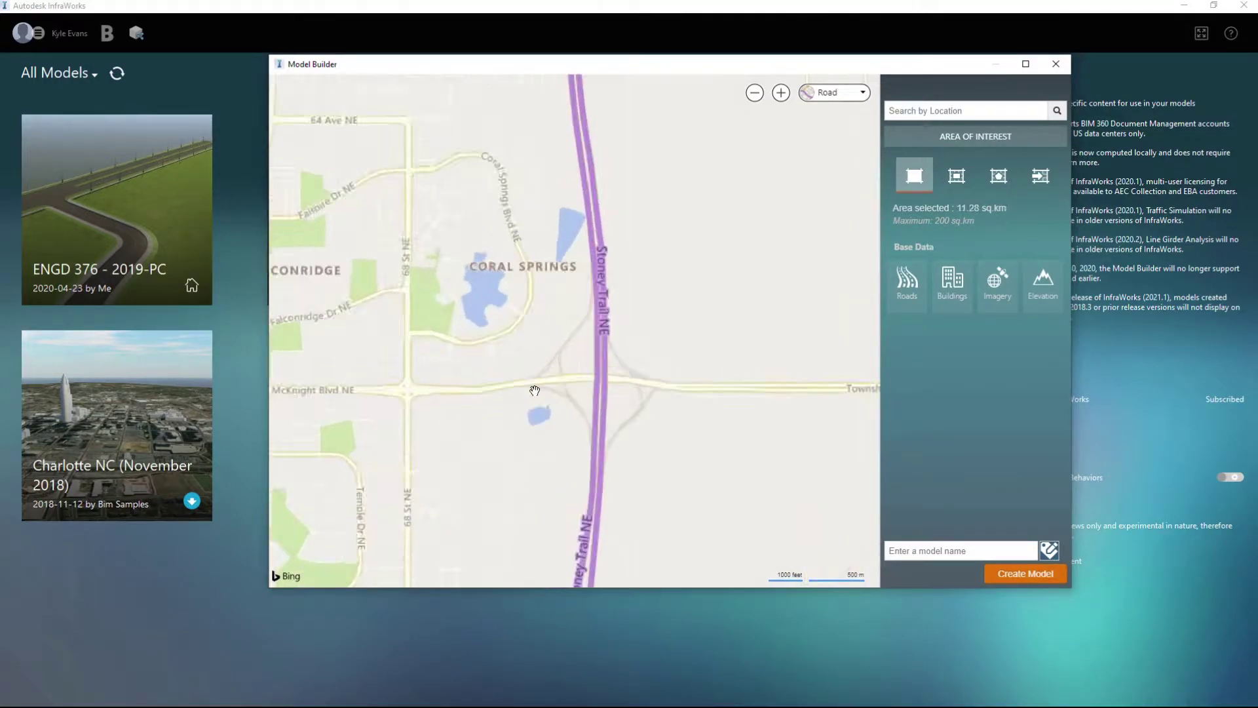
{"action": "left_click_drag", "start_coordinate": [555, 265], "coordinate": [570, 576]}
{"action": "left_click_drag", "start_coordinate": [572, 284], "coordinate": [554, 391]}
{"action": "scroll", "coordinate": [525, 438], "scroll_direction": "up", "scroll_amount": 1}
{"action": "left_click_drag", "start_coordinate": [544, 217], "coordinate": [464, 200]}
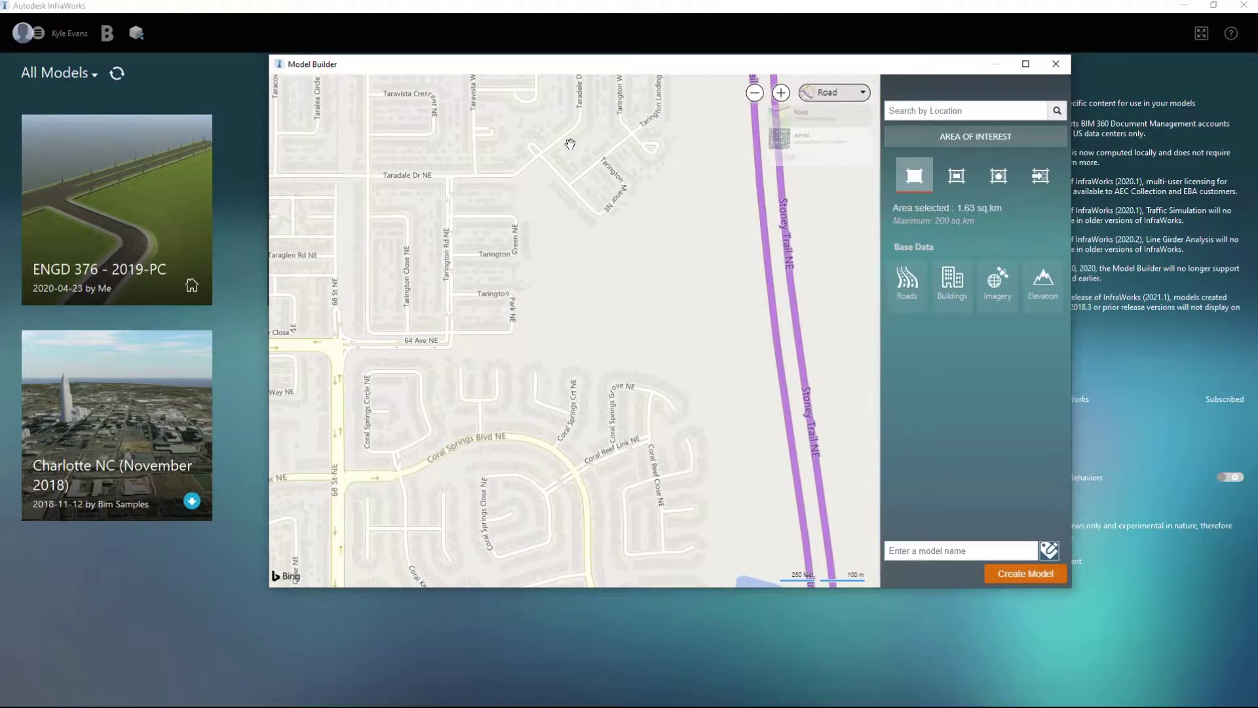
{"action": "scroll", "coordinate": [488, 292], "scroll_direction": "up", "scroll_amount": 1}
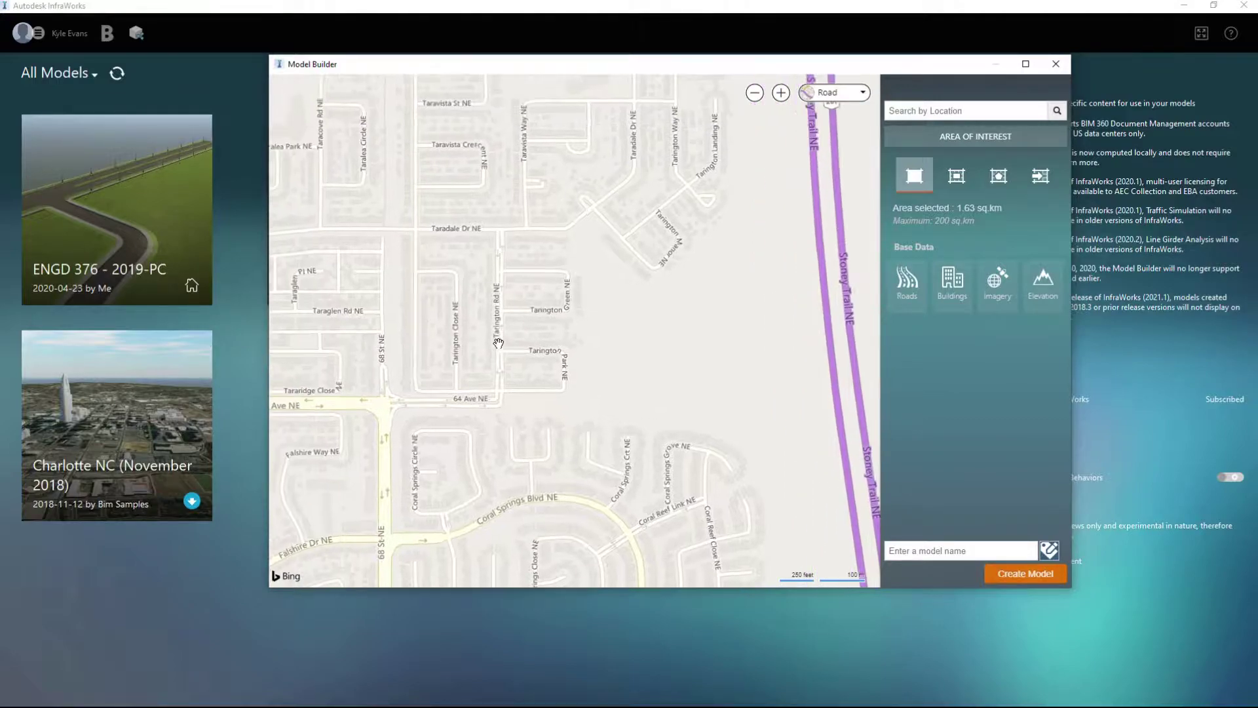
{"action": "scroll", "coordinate": [587, 384], "scroll_direction": "down", "scroll_amount": 1}
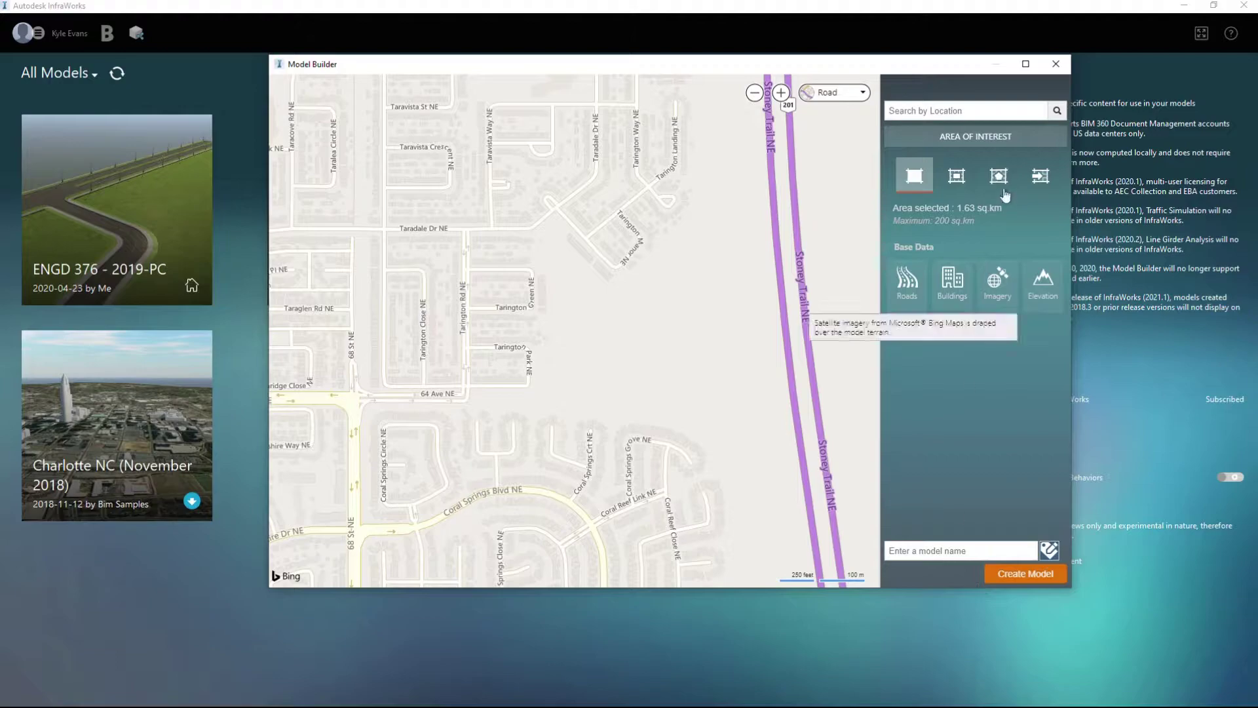
{"action": "left_click_drag", "start_coordinate": [571, 336], "coordinate": [594, 312]}
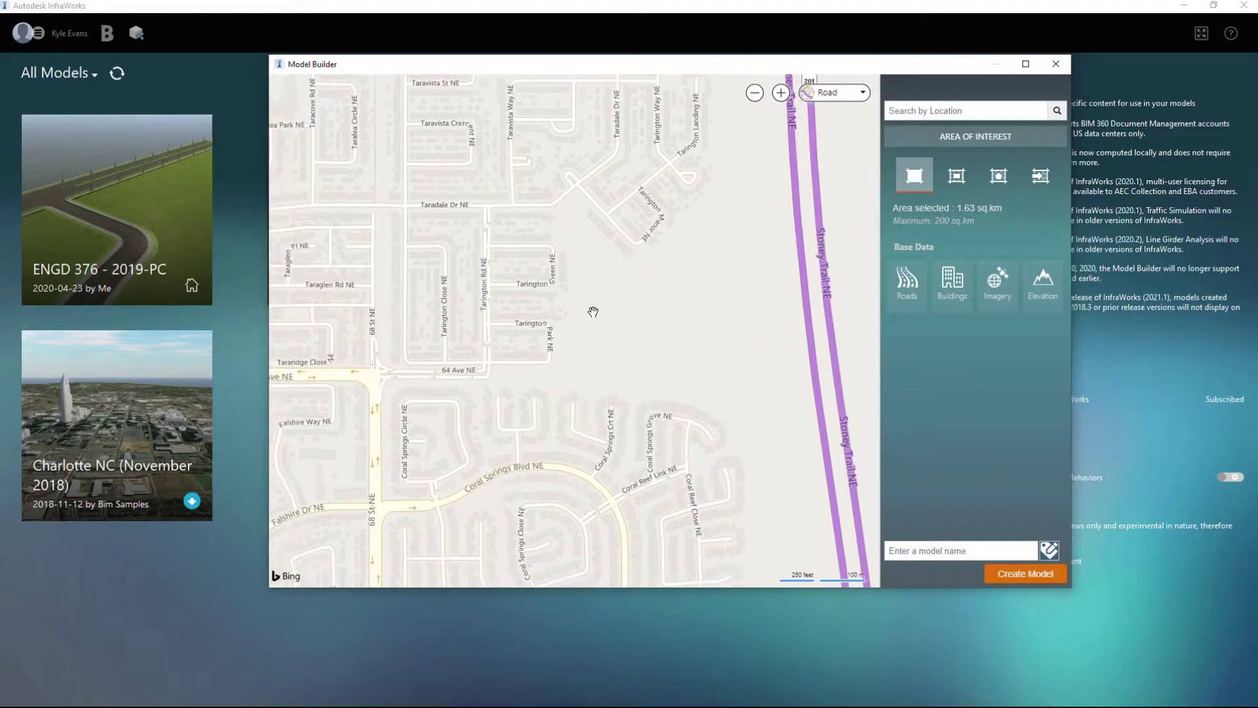
{"action": "left_click", "coordinate": [957, 176]}
{"action": "left_click_drag", "start_coordinate": [328, 446], "coordinate": [858, 124]}
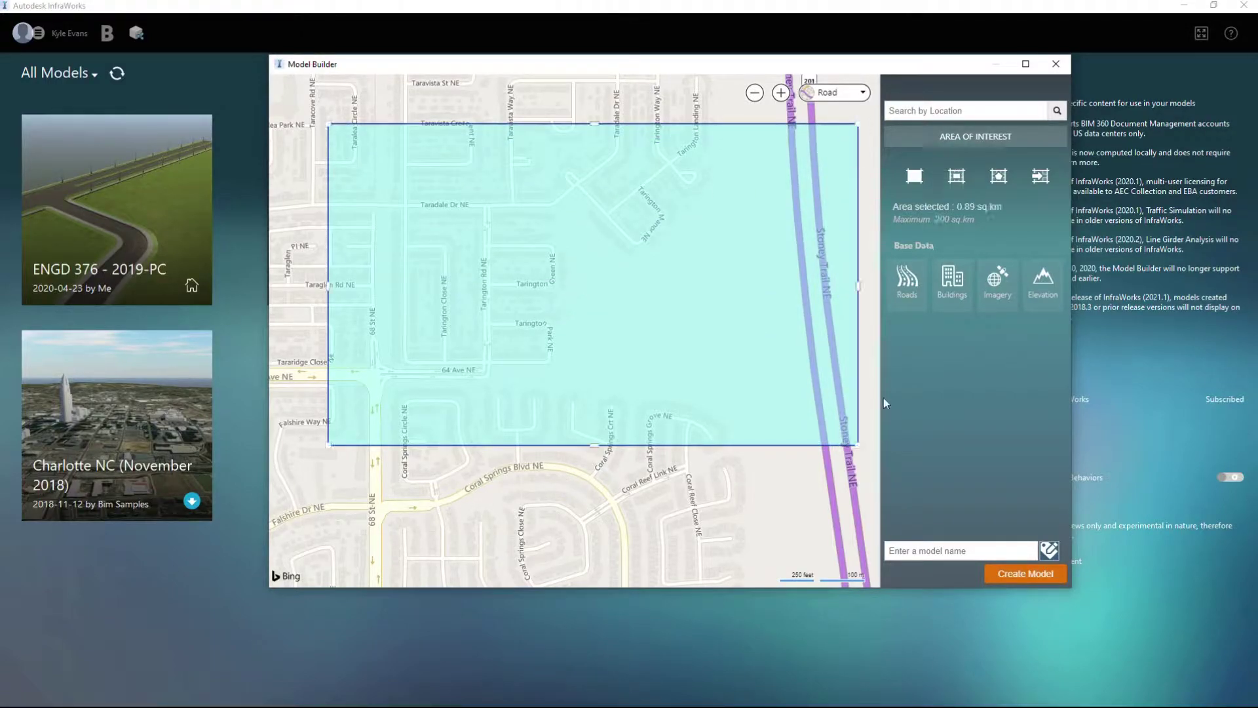
Create the model under the name Subdivision Design and close Model Builder
{"action": "left_click", "coordinate": [937, 548]}
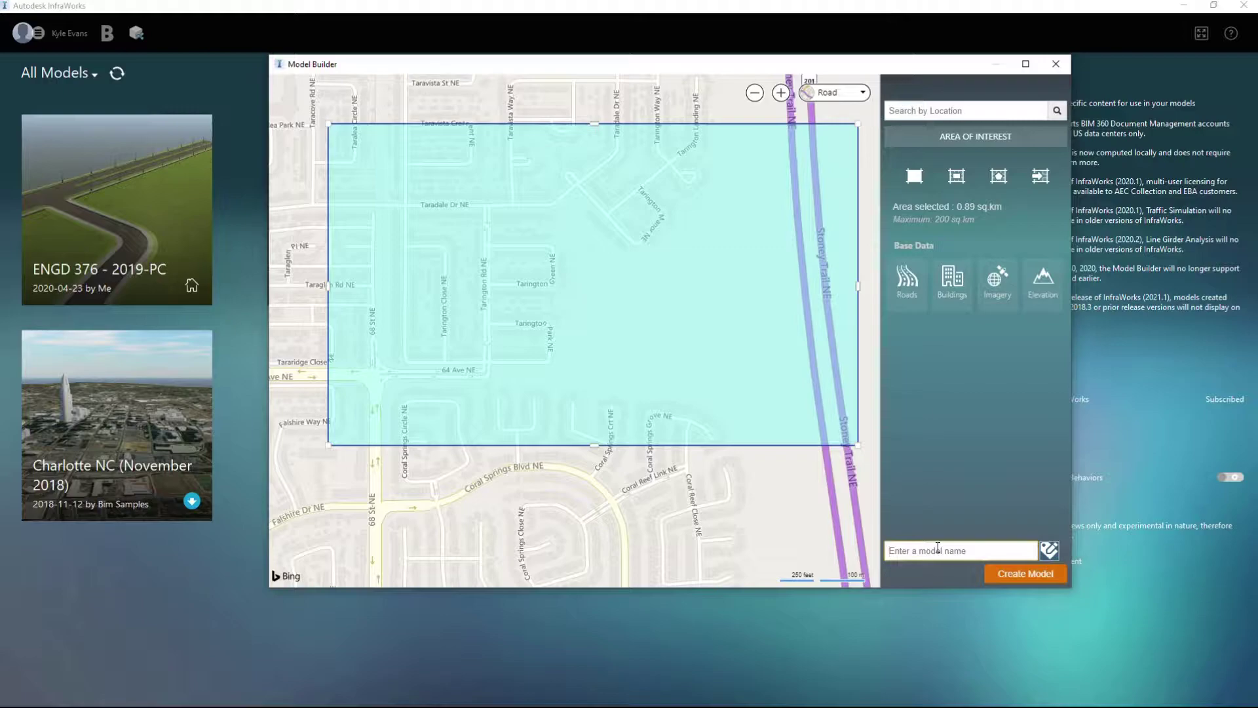
{"action": "type", "text": "Subdivision Design"}
{"action": "left_click", "coordinate": [1030, 574]}
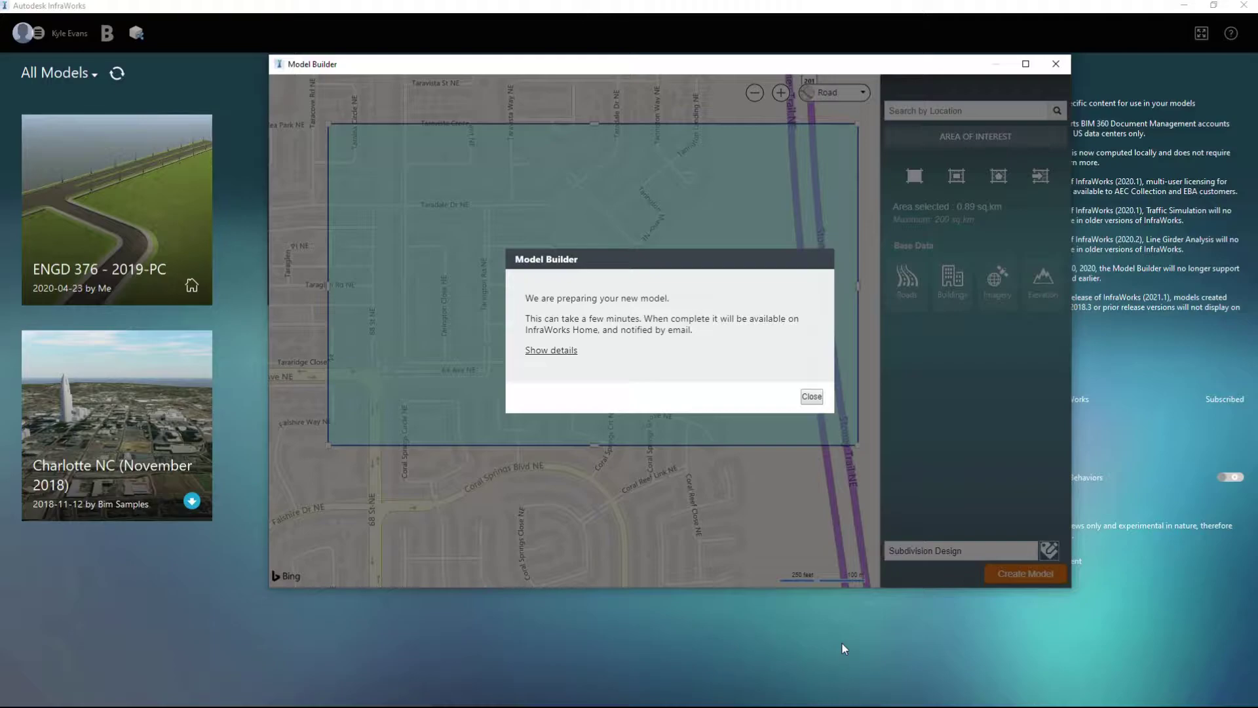
{"action": "left_click", "coordinate": [812, 397]}
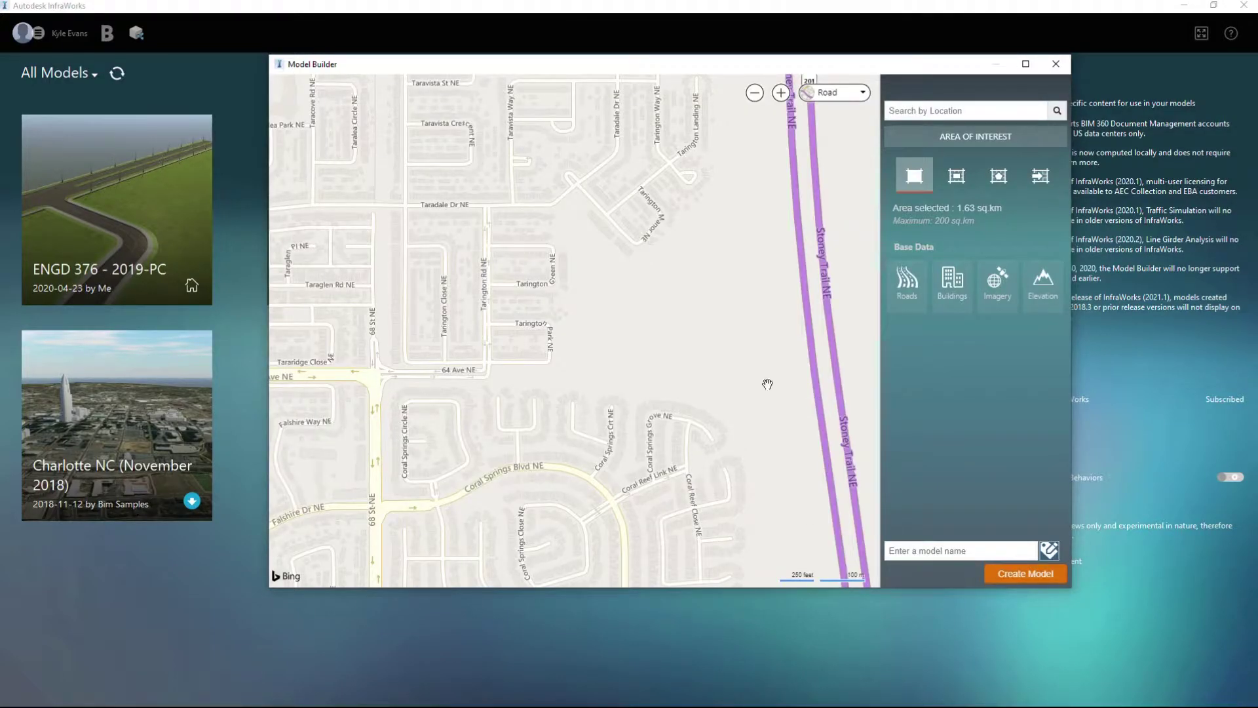
{"action": "left_click", "coordinate": [1052, 66]}
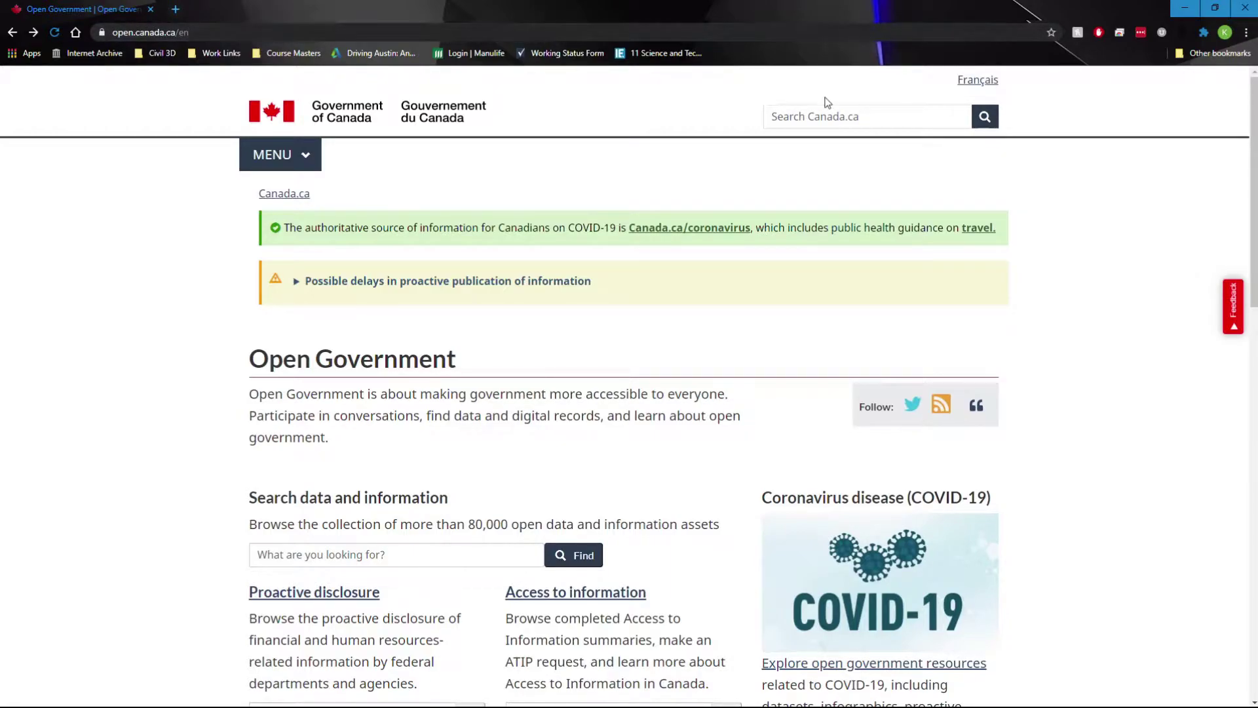
Search the Government of Canada website for NTv2 and open the NTv2 tool page
{"action": "left_click", "coordinate": [881, 116]}
{"action": "type", "text": "NTv2"}
{"action": "left_click", "coordinate": [987, 121]}
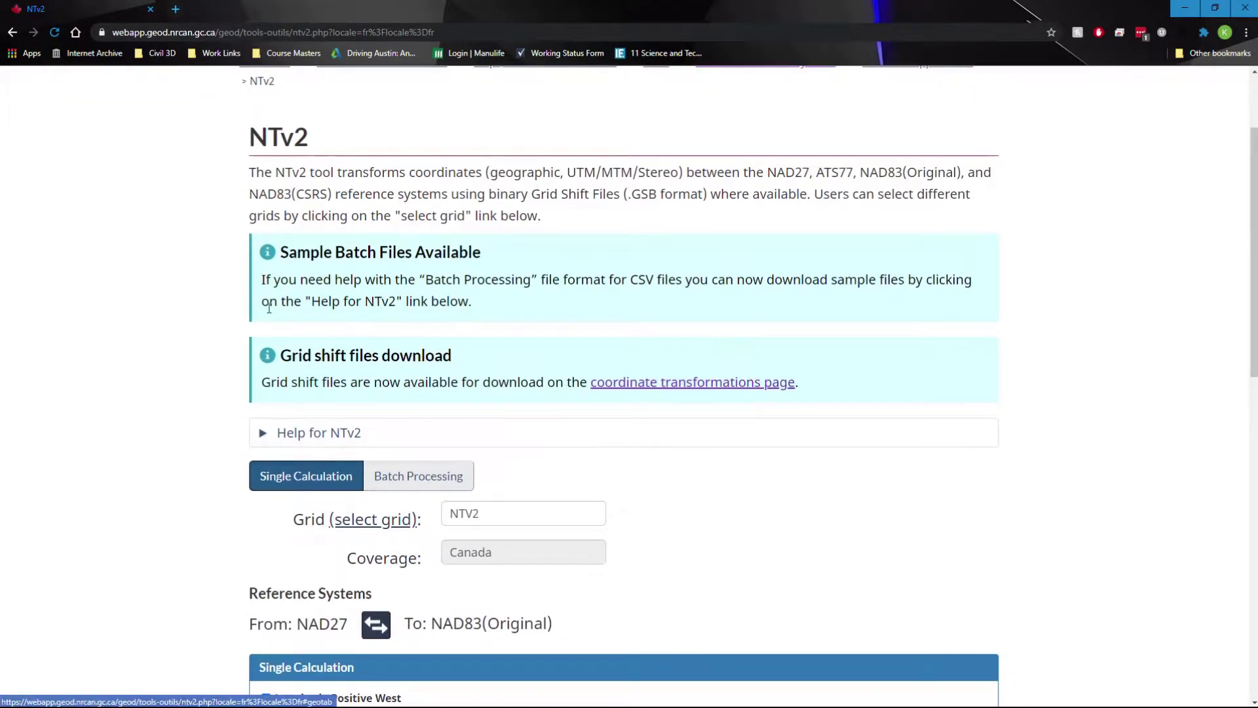
Expand the help section for NTv2 and open the NTv2 documentation
{"action": "scroll", "coordinate": [419, 443], "scroll_direction": "down", "scroll_amount": 1}
{"action": "left_click", "coordinate": [321, 367]}
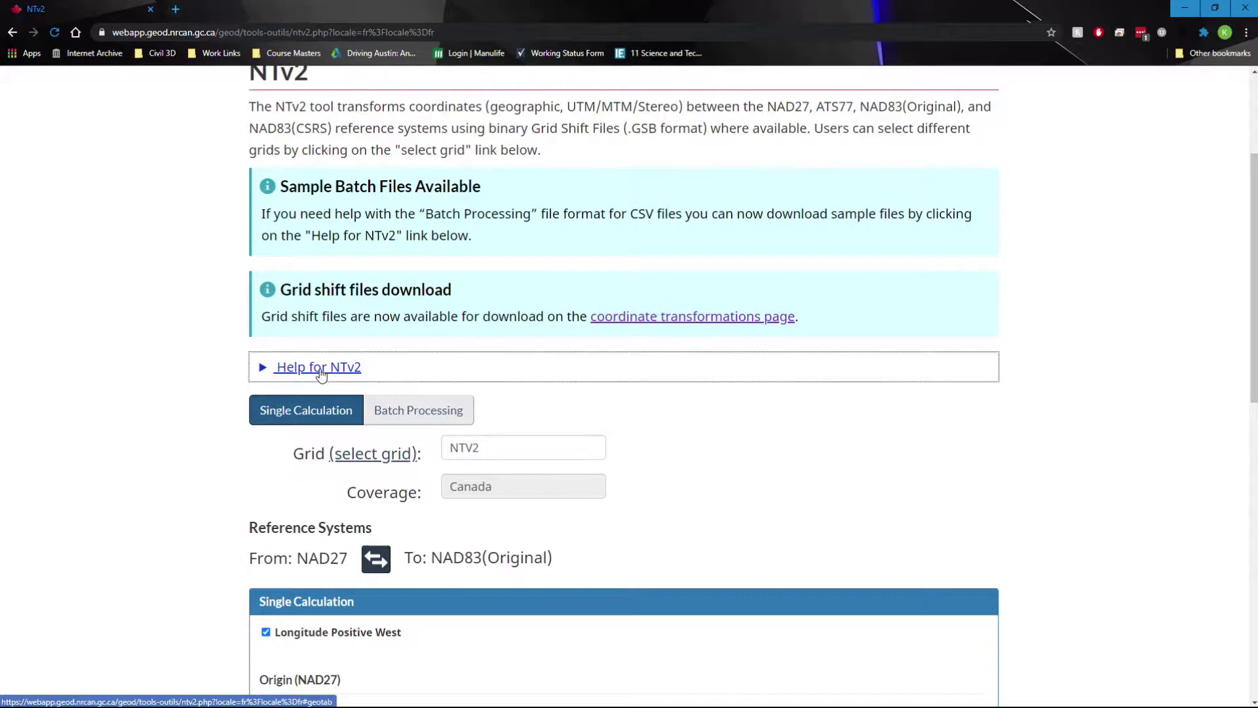
{"action": "scroll", "coordinate": [321, 373], "scroll_direction": "down", "scroll_amount": 1}
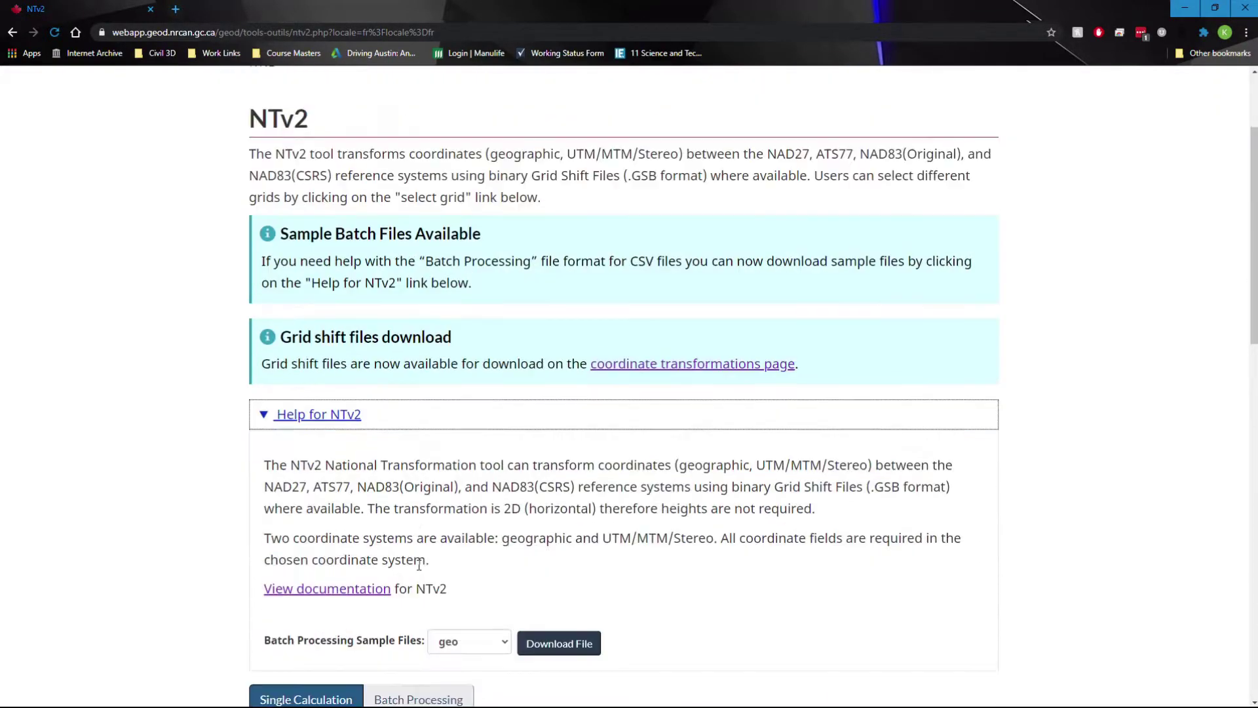
{"action": "scroll", "coordinate": [418, 564], "scroll_direction": "down", "scroll_amount": 2}
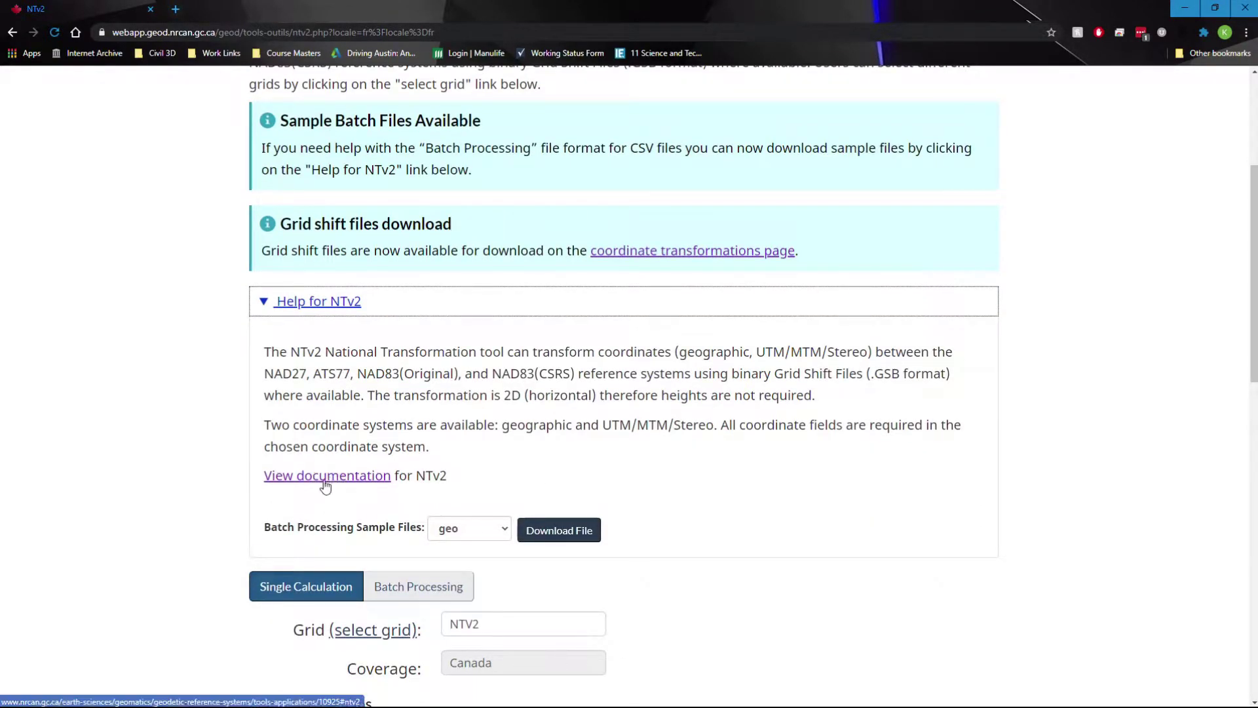
{"action": "left_click", "coordinate": [326, 477]}
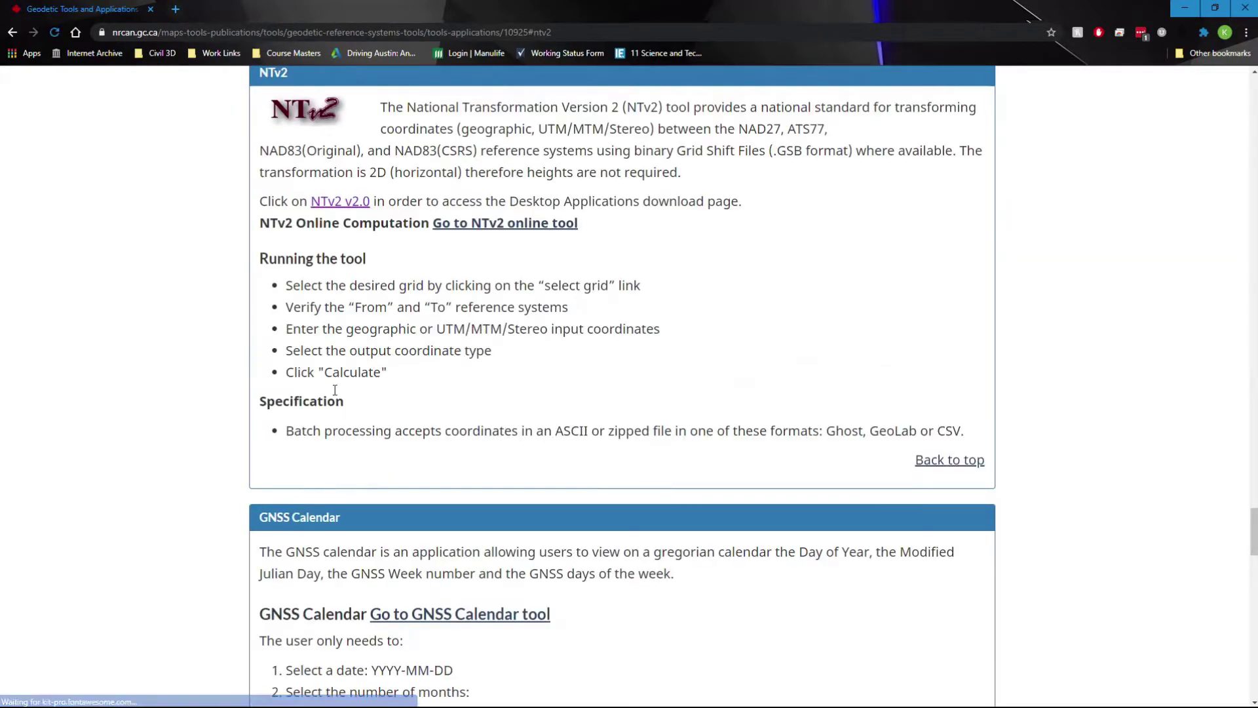
Read the NTv2 description covering its reference systems and binary grid shift files
{"action": "scroll", "coordinate": [335, 390], "scroll_direction": "up", "scroll_amount": 20}
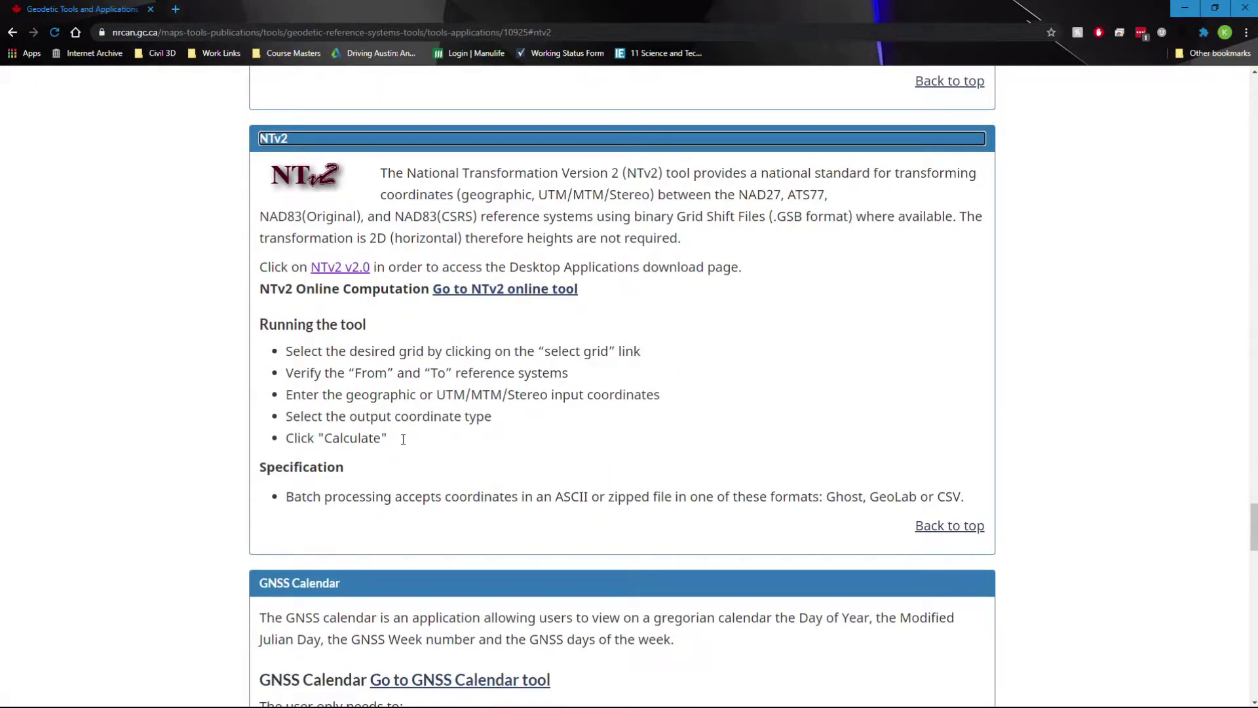
{"action": "left_click_drag", "start_coordinate": [574, 196], "coordinate": [831, 239]}
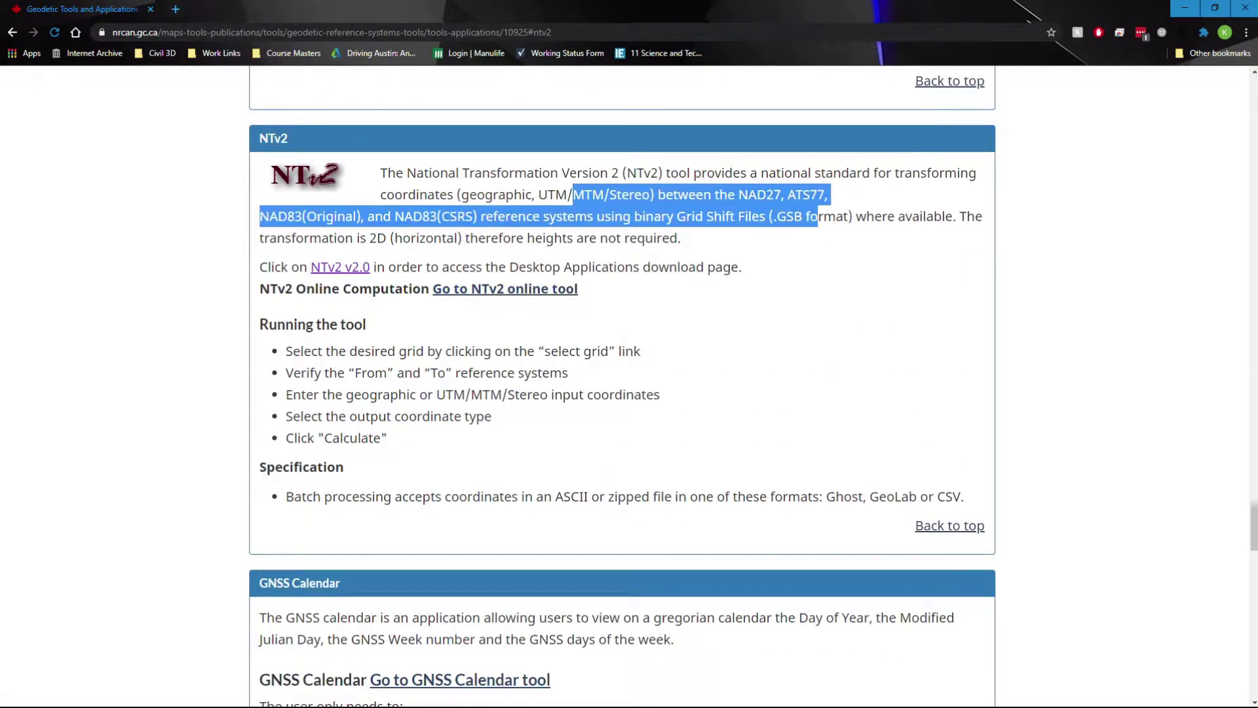
{"action": "scroll", "coordinate": [550, 324], "scroll_direction": "up", "scroll_amount": 1}
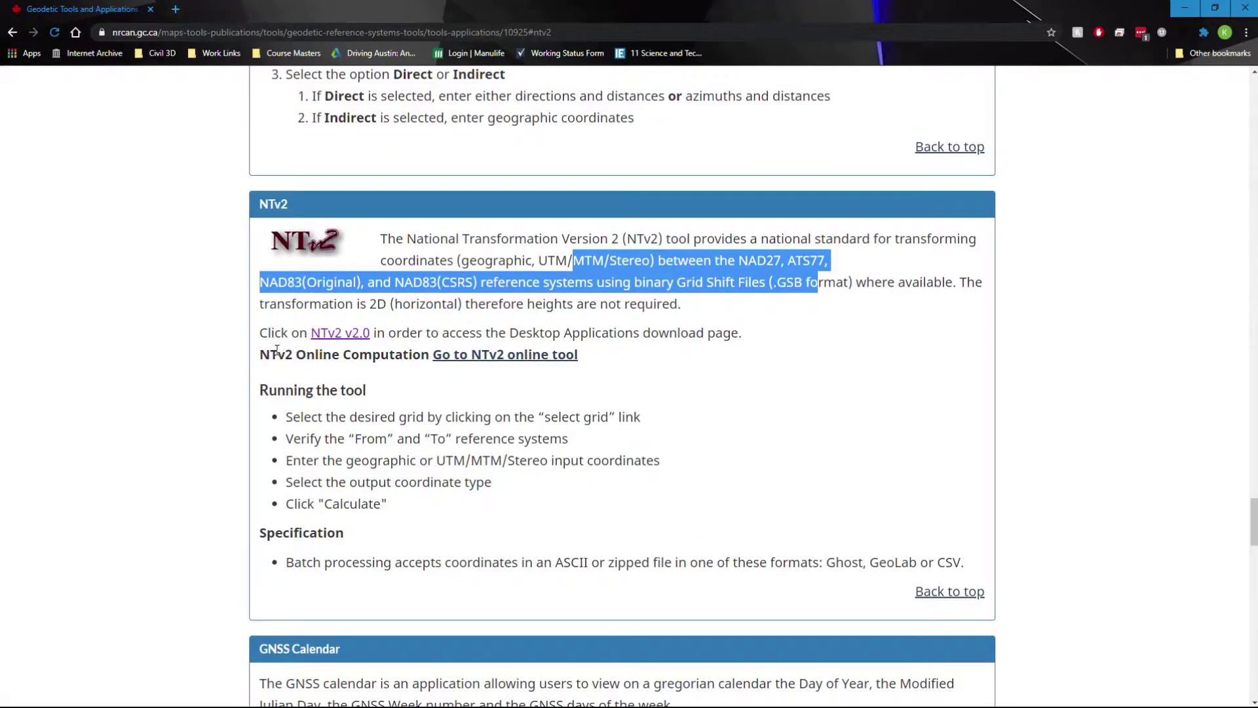
Open the NTv2 online tool, look over its calculation page, and close it
{"action": "left_click", "coordinate": [486, 358]}
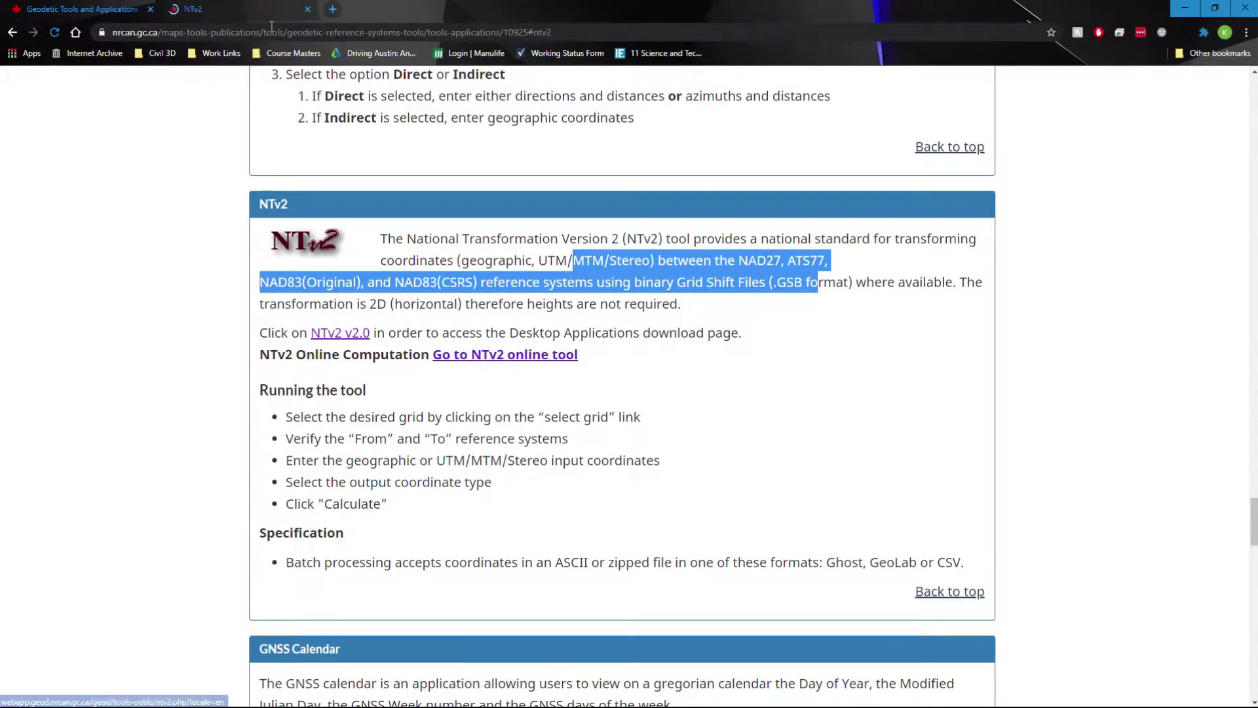
{"action": "scroll", "coordinate": [159, 249], "scroll_direction": "down", "scroll_amount": 10}
{"action": "scroll", "coordinate": [410, 454], "scroll_direction": "down", "scroll_amount": 4}
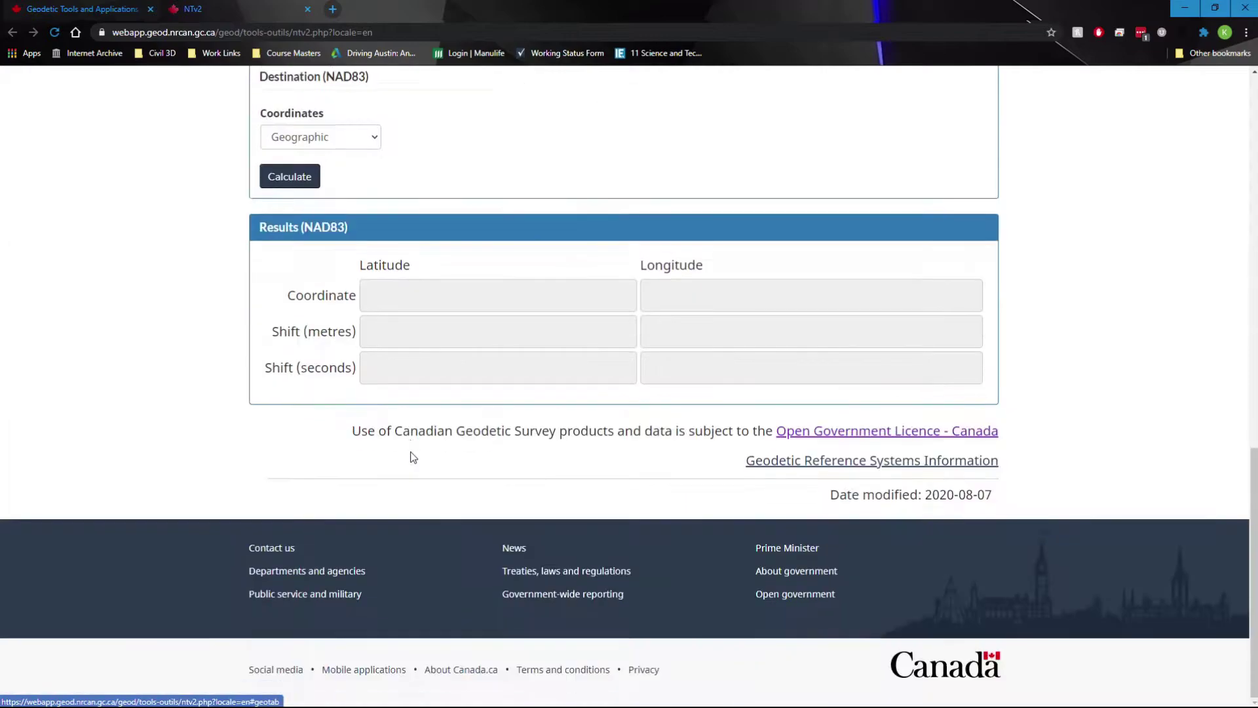
{"action": "scroll", "coordinate": [430, 500], "scroll_direction": "up", "scroll_amount": 12}
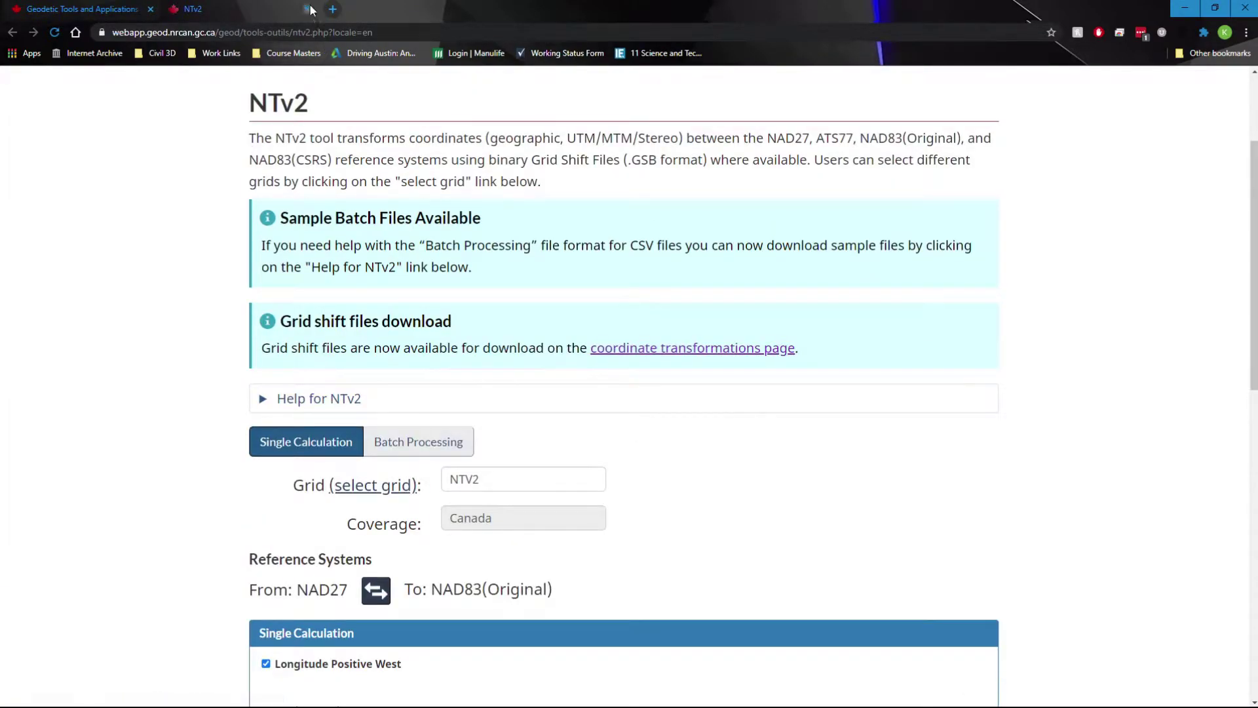
{"action": "left_click", "coordinate": [307, 9]}
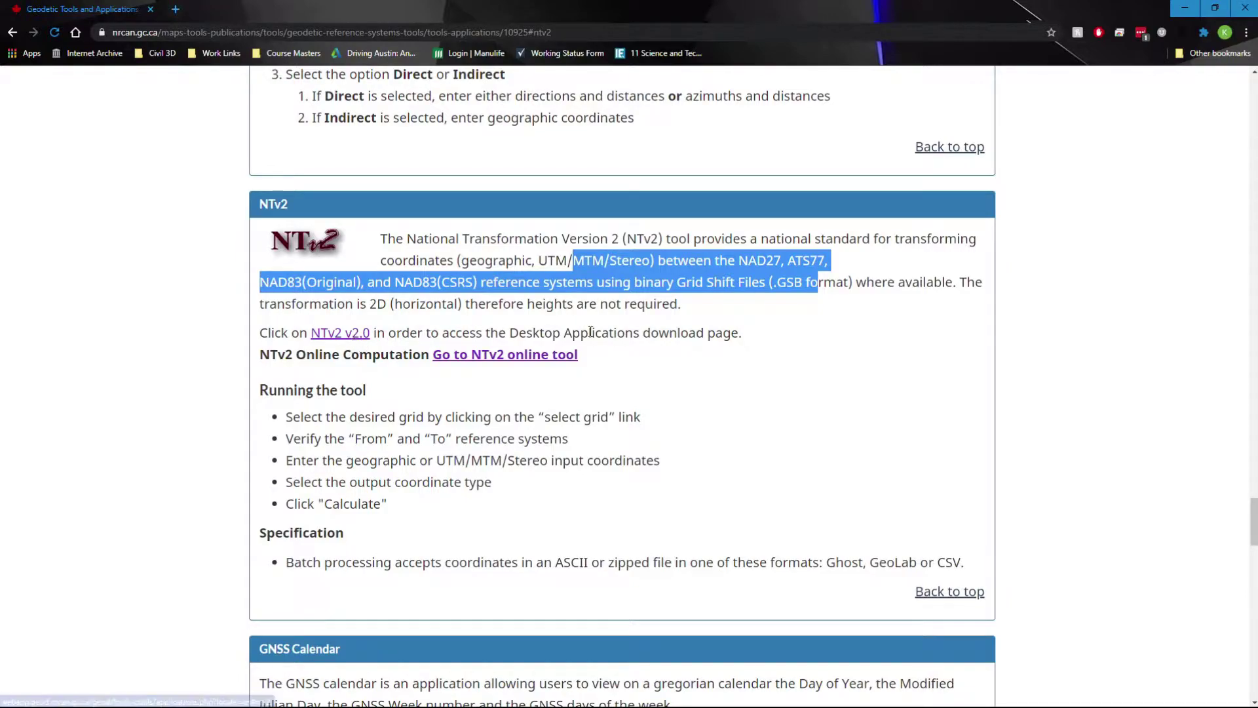
Open the NTv2 v2.0 desktop application page and download the ntv2_100325 zip file to the Desktop
{"action": "left_click_drag", "start_coordinate": [580, 331], "coordinate": [688, 333]}
{"action": "left_click_drag", "start_coordinate": [705, 333], "coordinate": [515, 328]}
{"action": "left_click", "coordinate": [496, 328]}
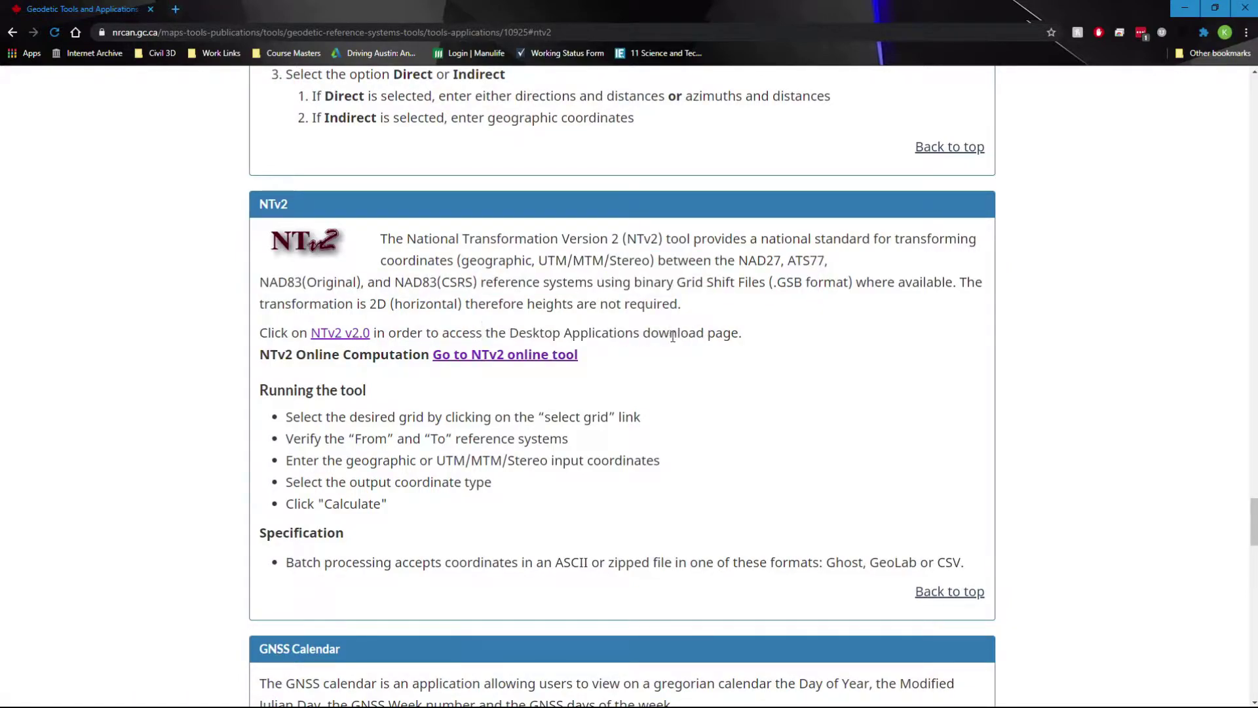
{"action": "left_click_drag", "start_coordinate": [688, 332], "coordinate": [532, 333]}
{"action": "left_click", "coordinate": [344, 334]}
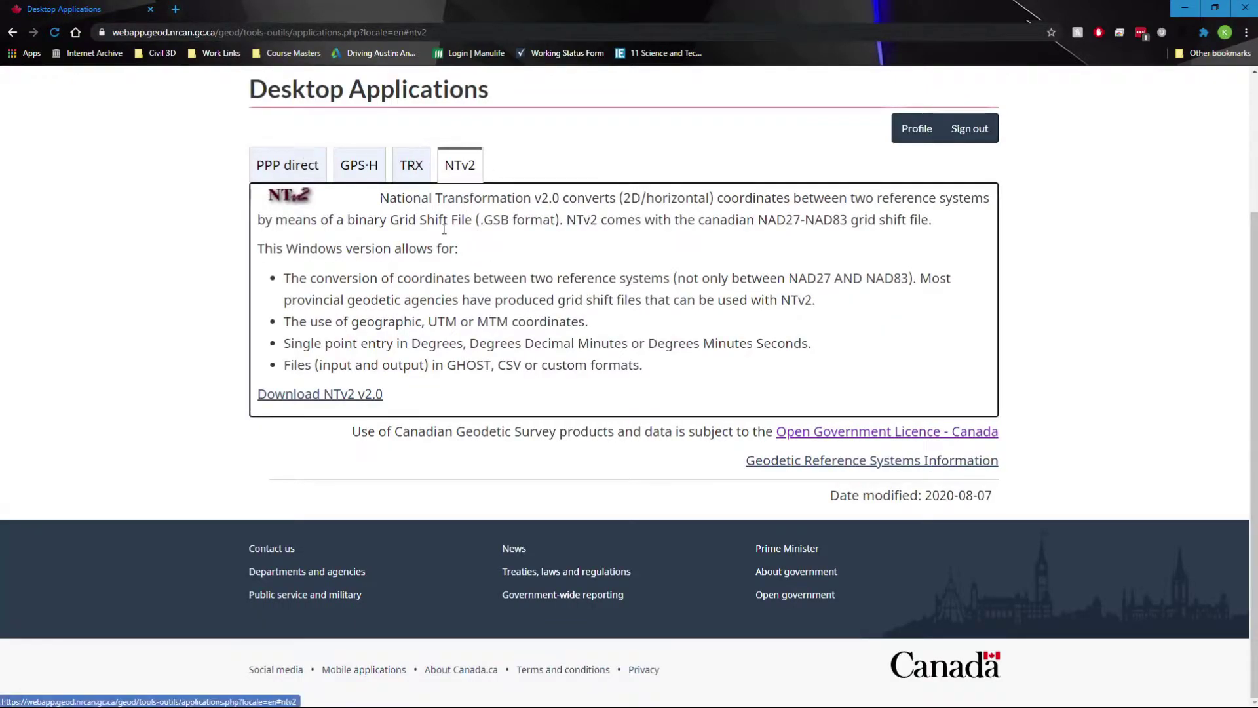
{"action": "left_click", "coordinate": [336, 396]}
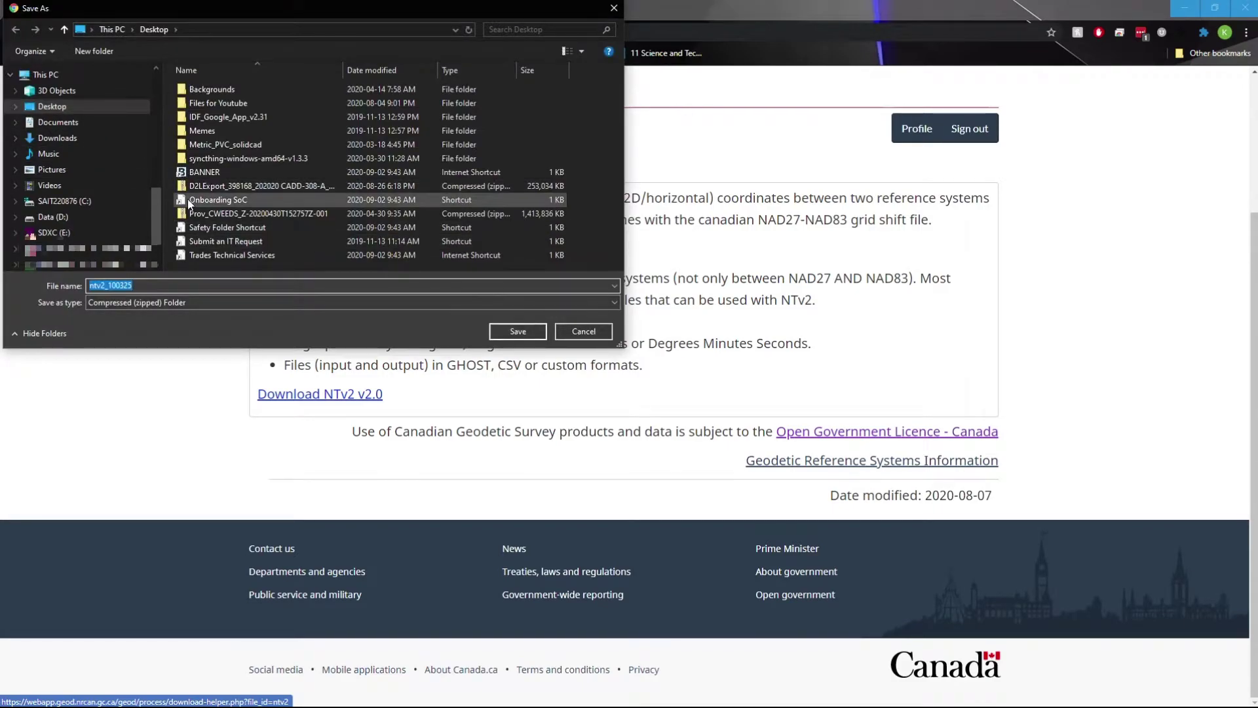
{"action": "left_click", "coordinate": [515, 333]}
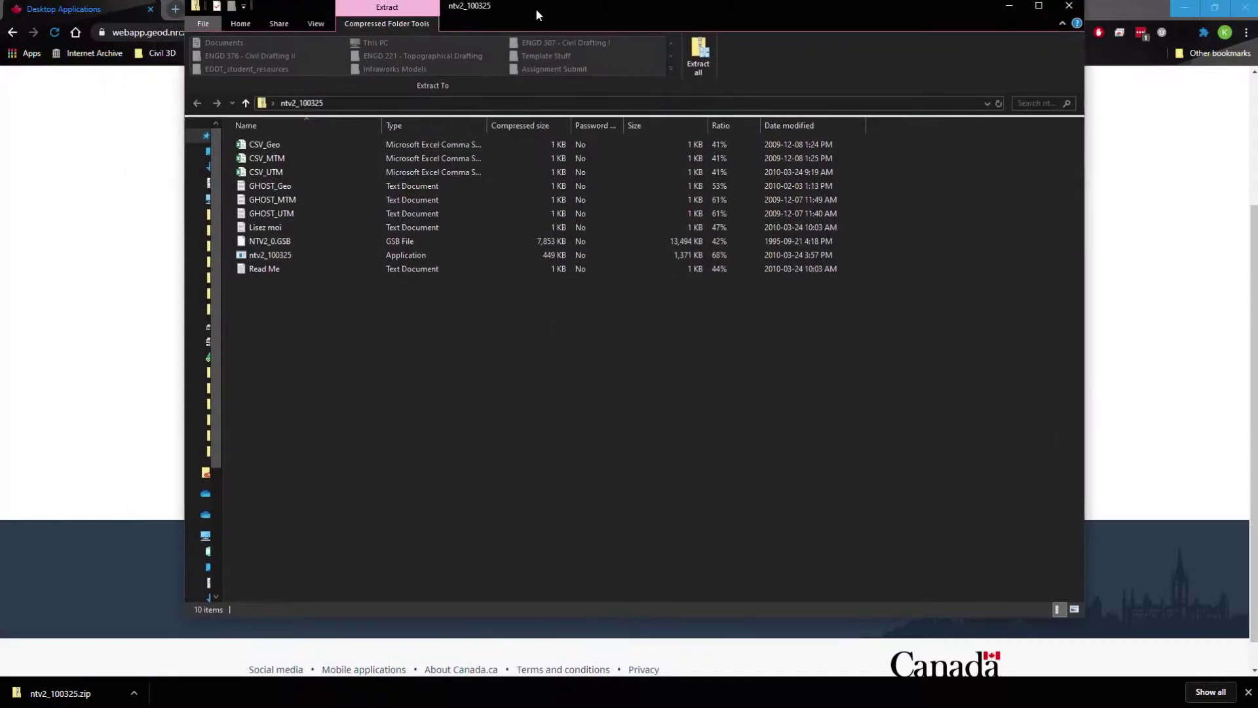
Look over the files in the ntv2_100325 archive and copy the NTV2_0.GSB grid shift file
{"action": "left_click_drag", "start_coordinate": [536, 7], "coordinate": [559, 28]}
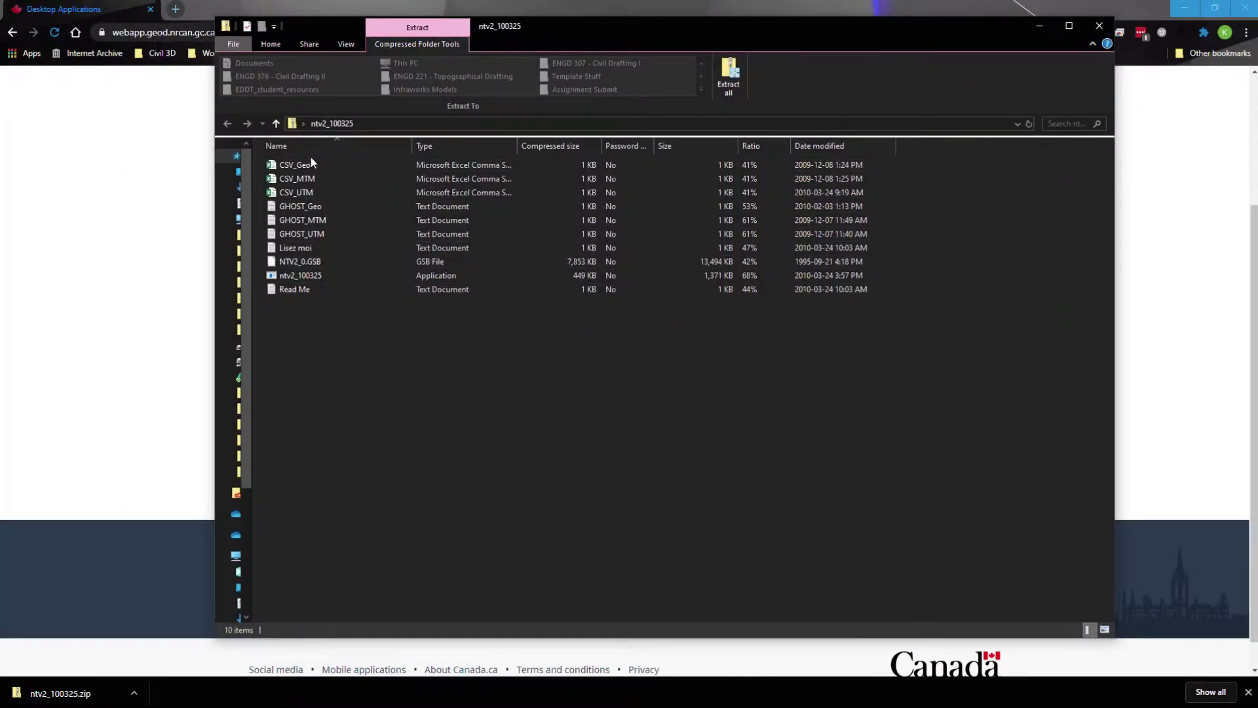
{"action": "left_click_drag", "start_coordinate": [923, 163], "coordinate": [298, 198]}
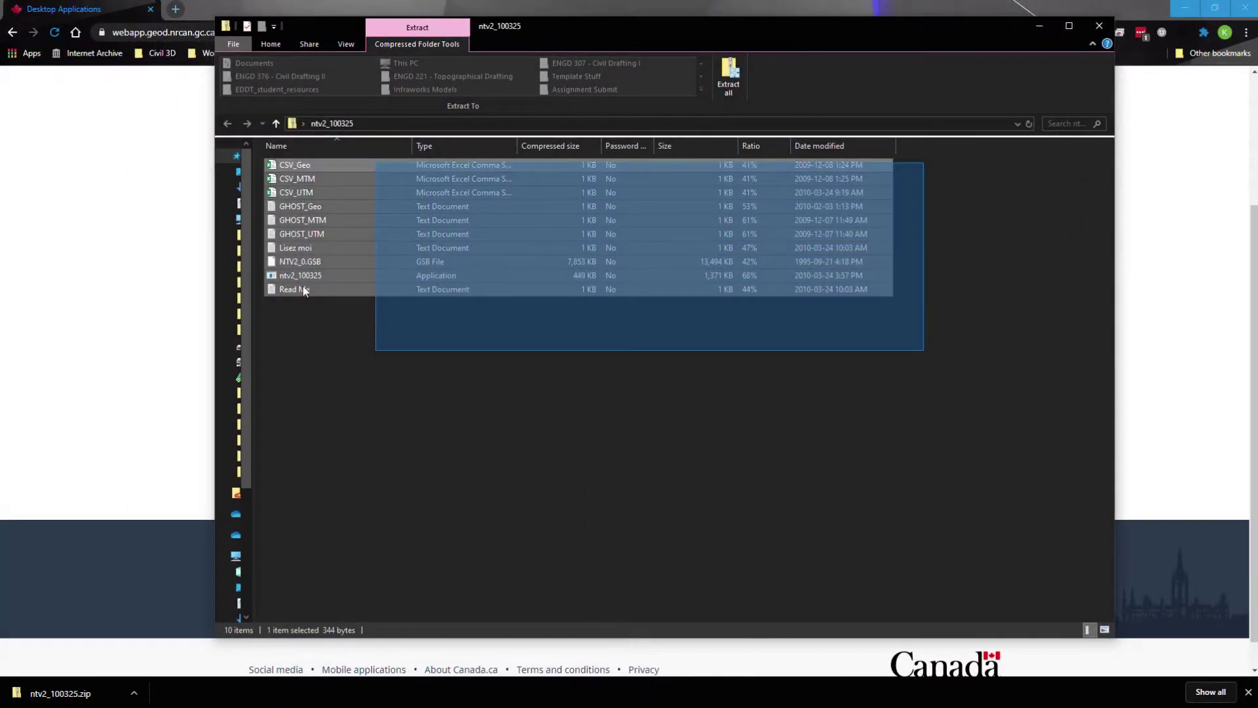
{"action": "left_click_drag", "start_coordinate": [304, 291], "coordinate": [293, 274]}
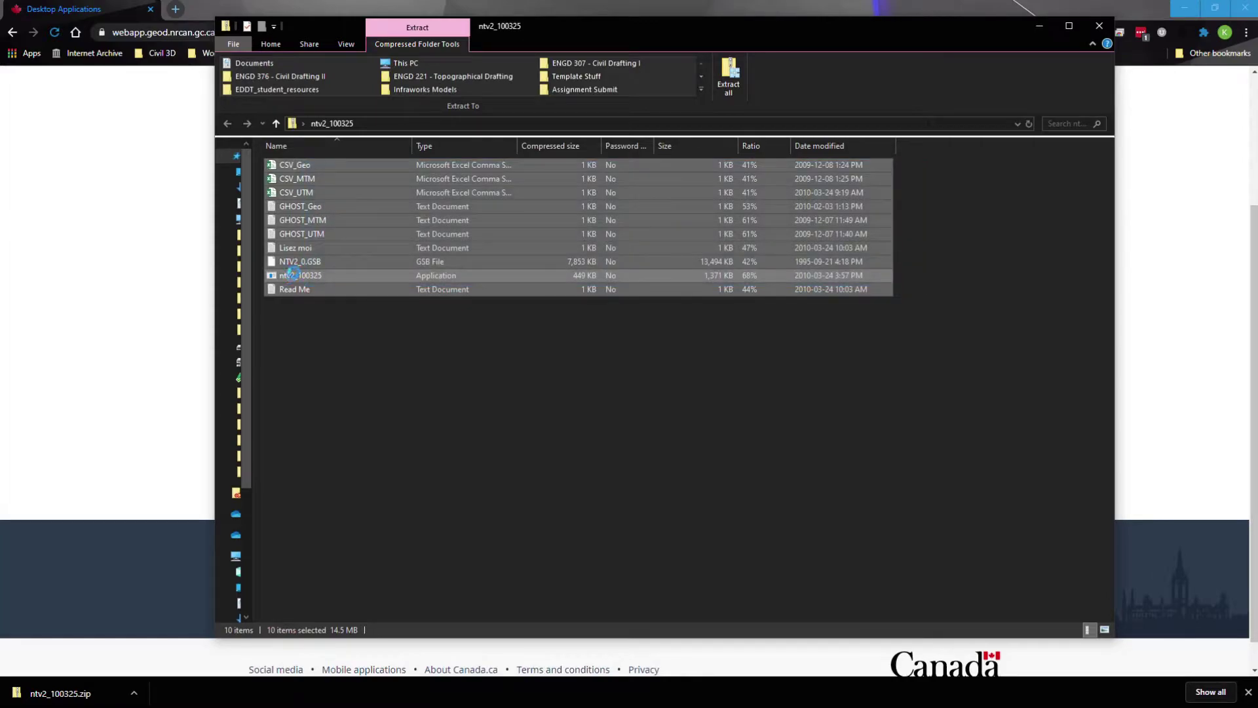
{"action": "left_click", "coordinate": [549, 396]}
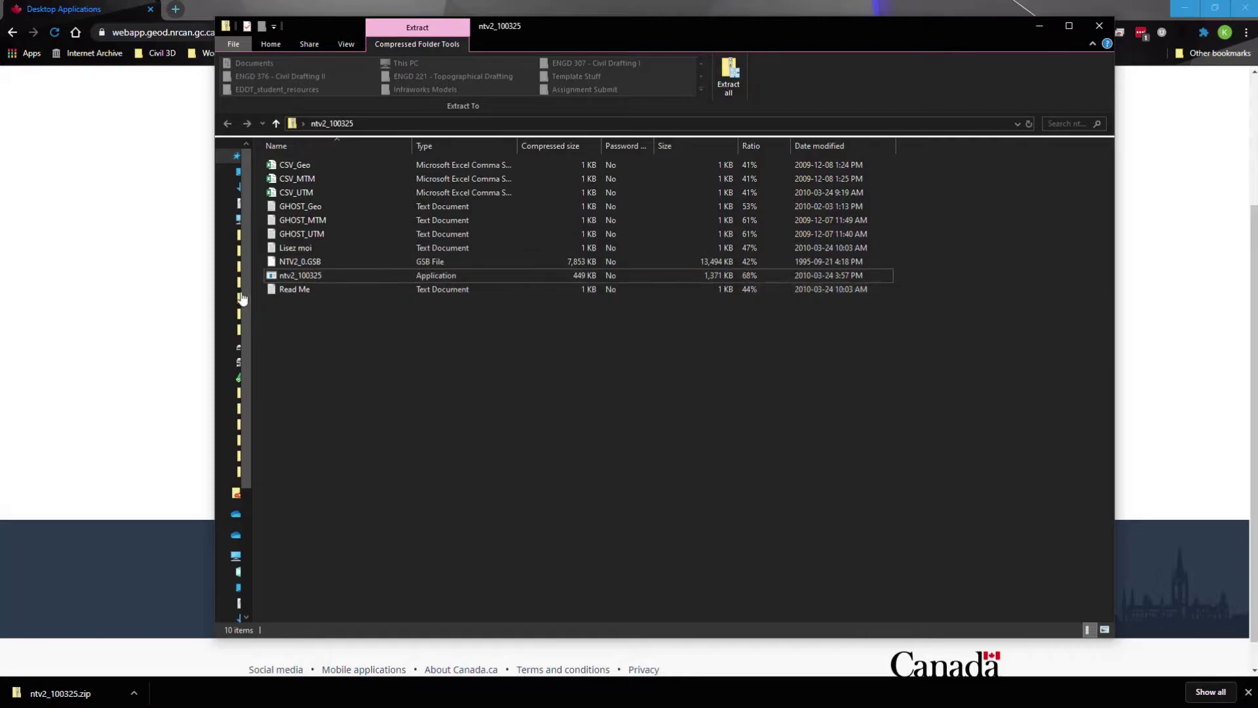
{"action": "left_click", "coordinate": [288, 265]}
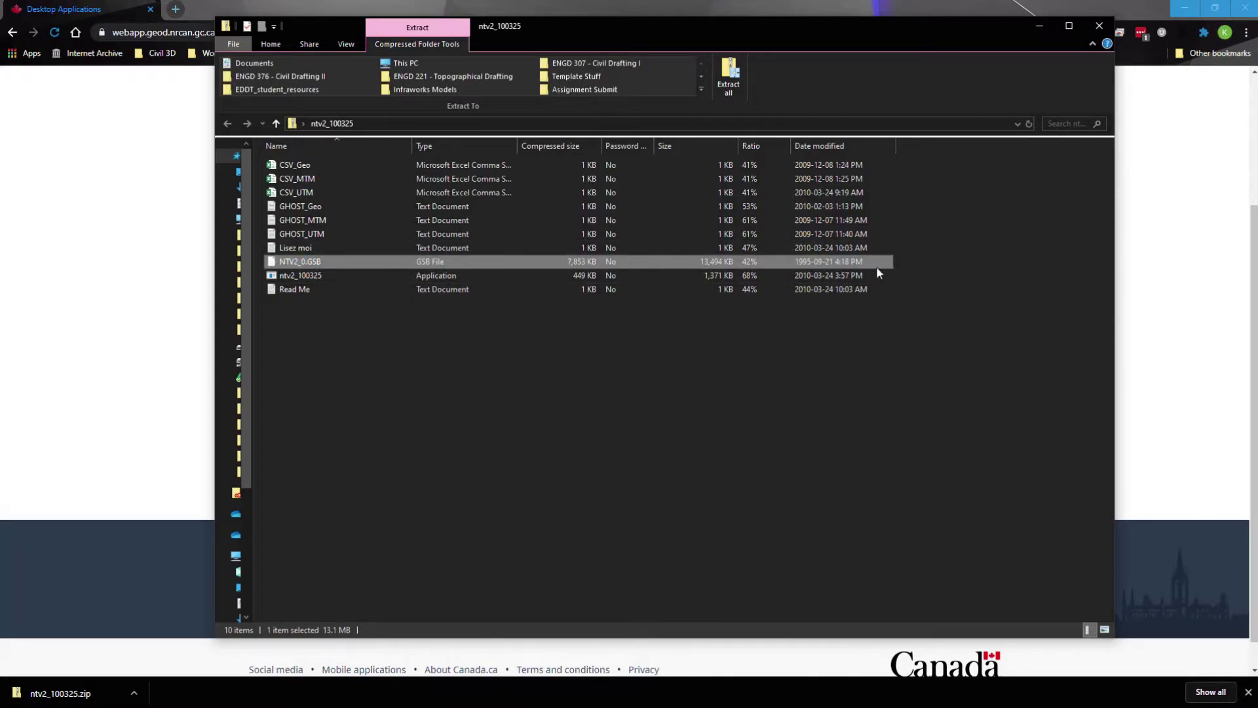
{"action": "right_click", "coordinate": [325, 258]}
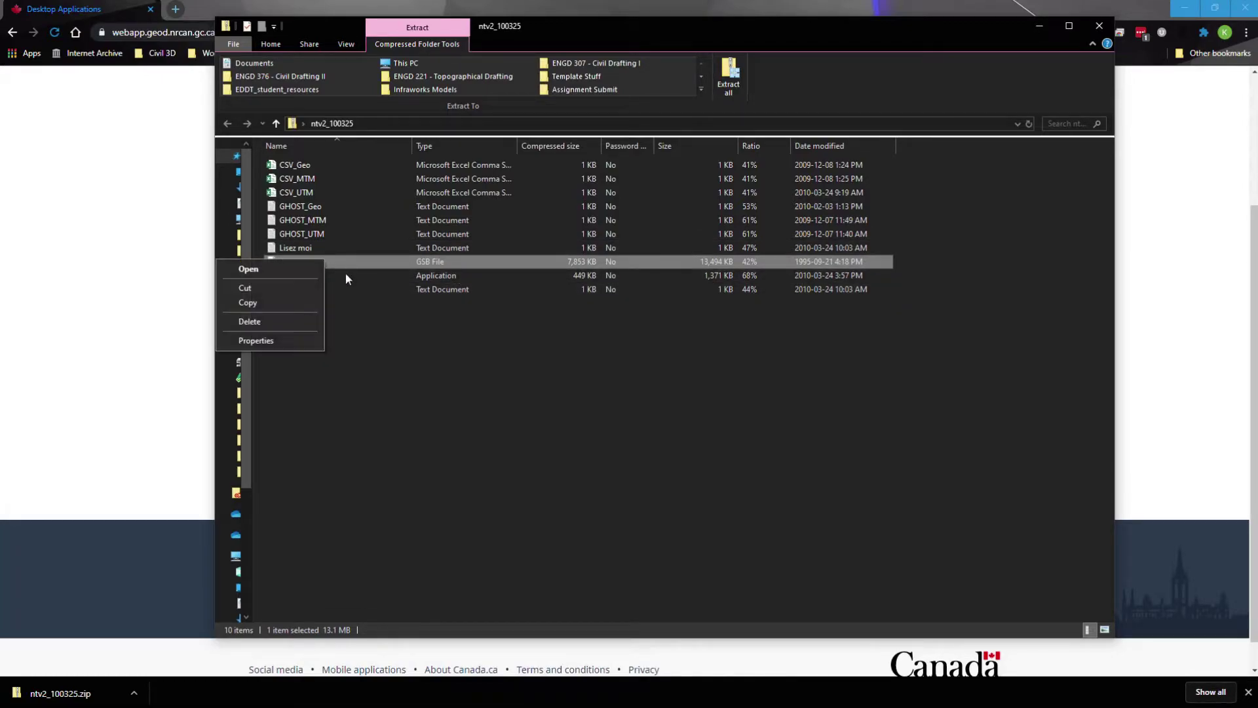
{"action": "left_click", "coordinate": [263, 301]}
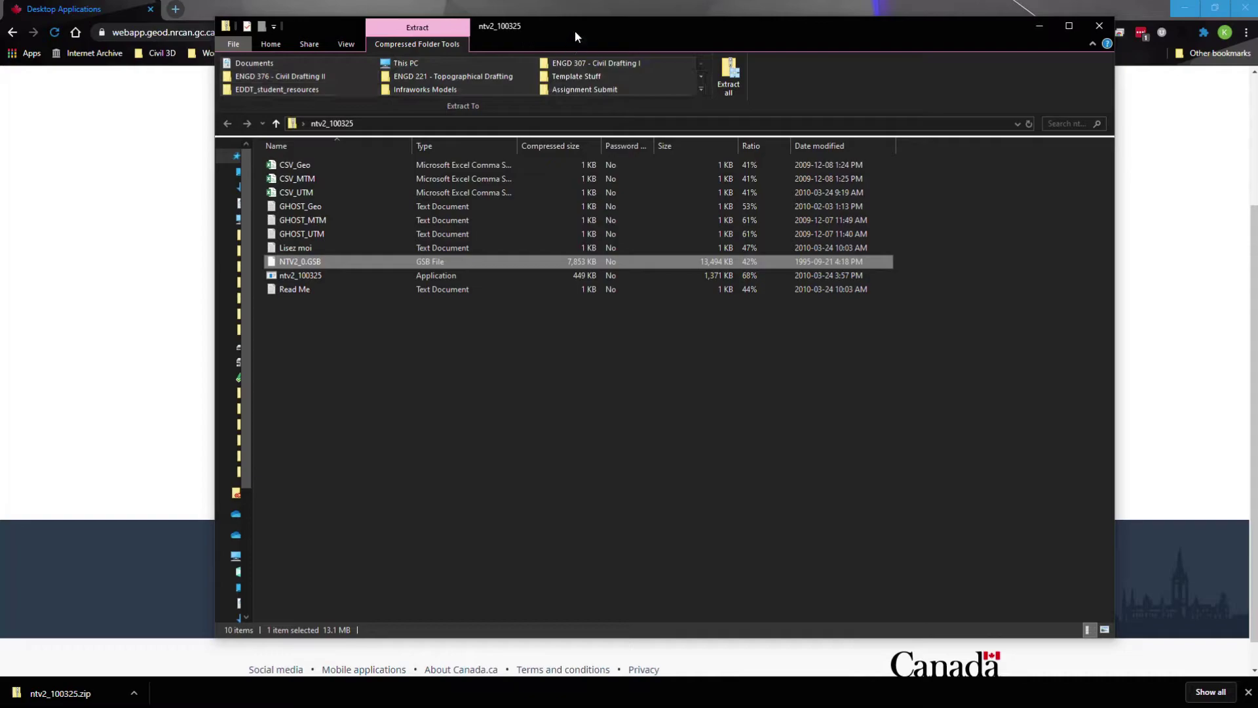
Browse to the Autodesk folder inside ProgramData on the C: drive
{"action": "left_click_drag", "start_coordinate": [575, 30], "coordinate": [0, 62]}
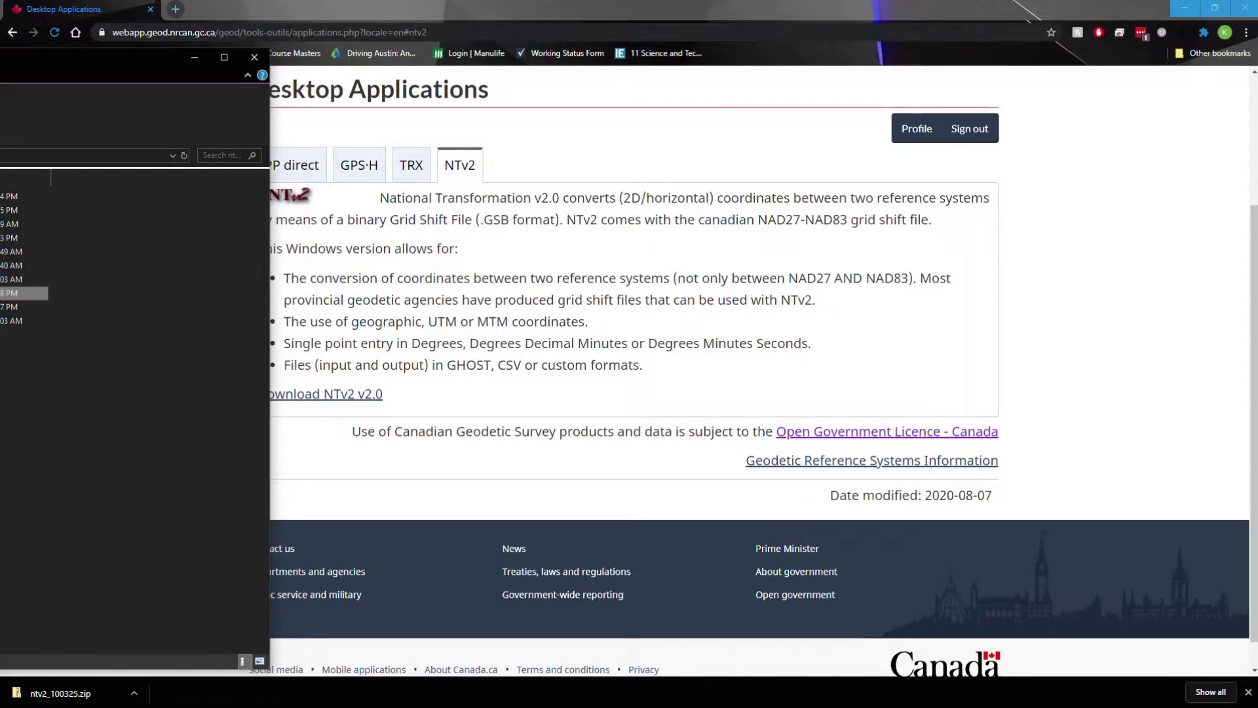
{"action": "scroll", "coordinate": [85, 262], "scroll_direction": "left", "scroll_amount": 3}
{"action": "left_click_drag", "start_coordinate": [99, 57], "coordinate": [508, 45]}
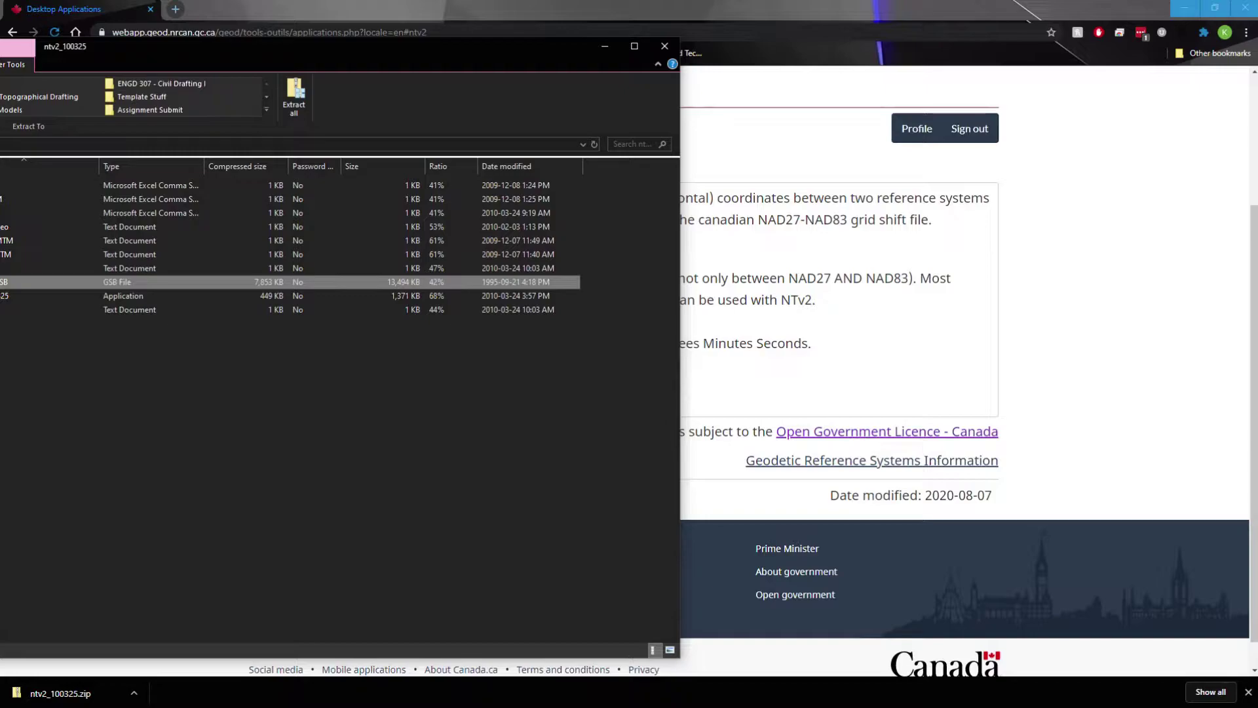
{"action": "double_click", "coordinate": [110, 283]}
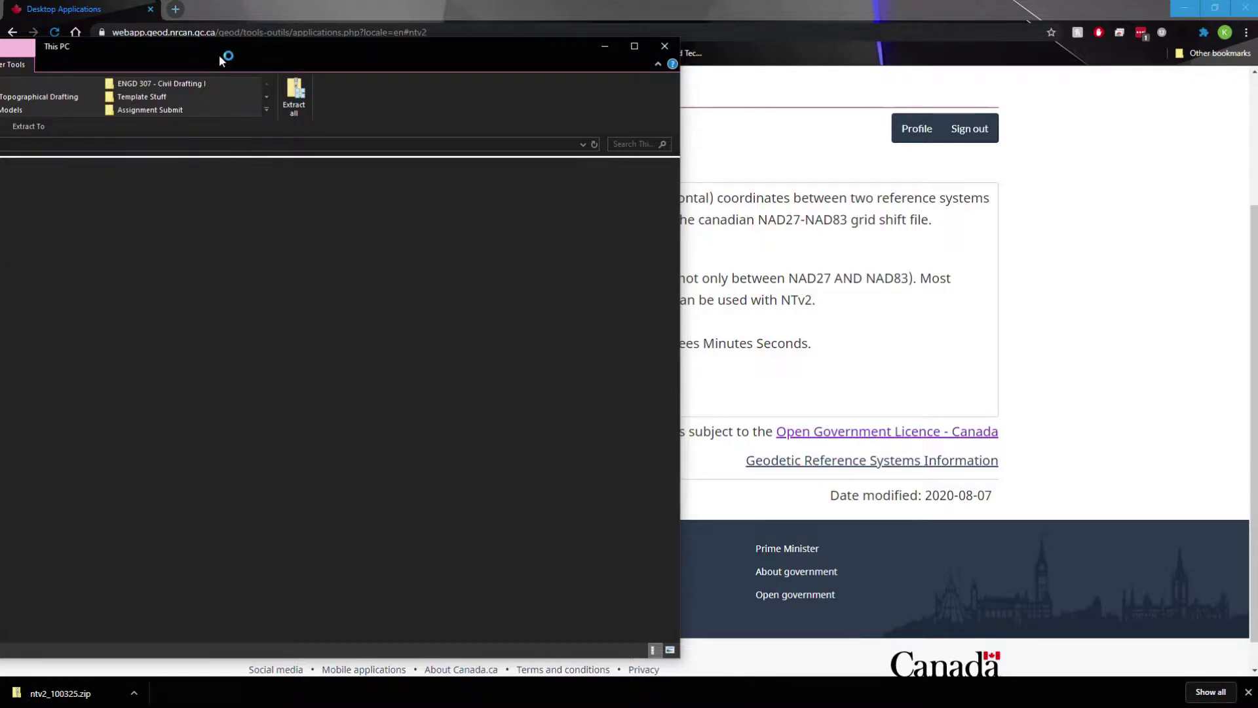
{"action": "left_click_drag", "start_coordinate": [240, 49], "coordinate": [322, 53]}
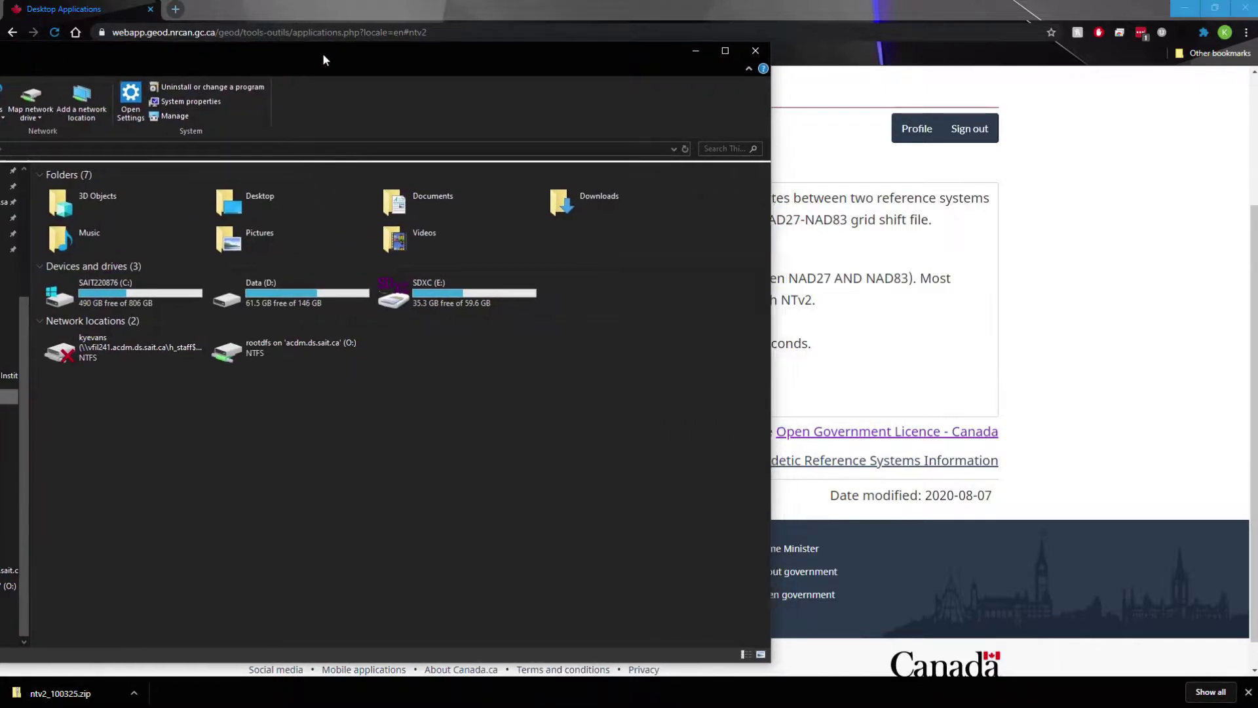
{"action": "double_click", "coordinate": [122, 303]}
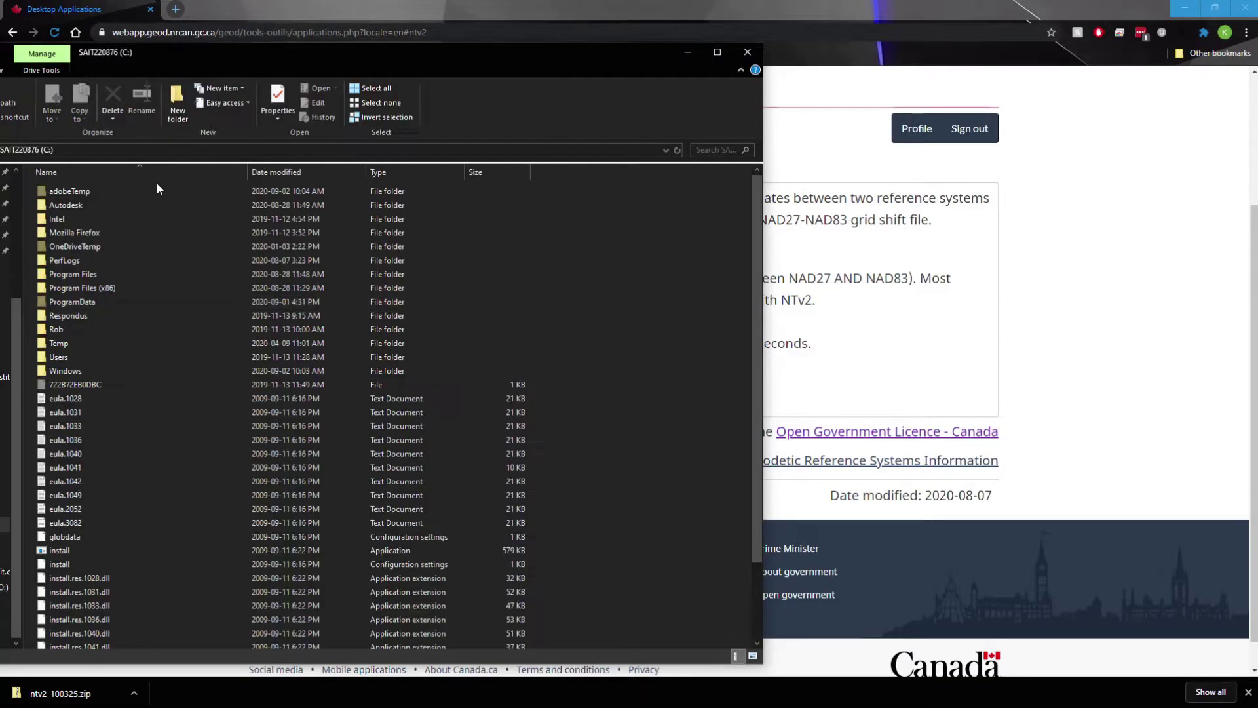
{"action": "double_click", "coordinate": [108, 301]}
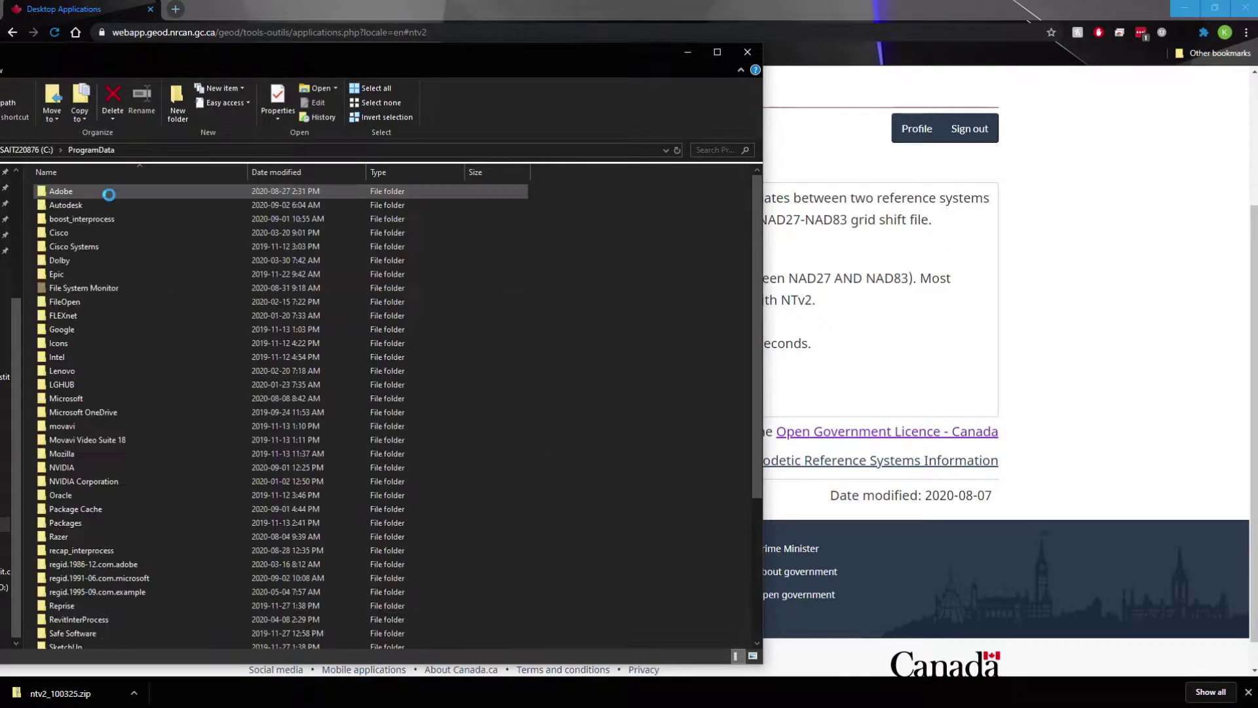
{"action": "double_click", "coordinate": [97, 205]}
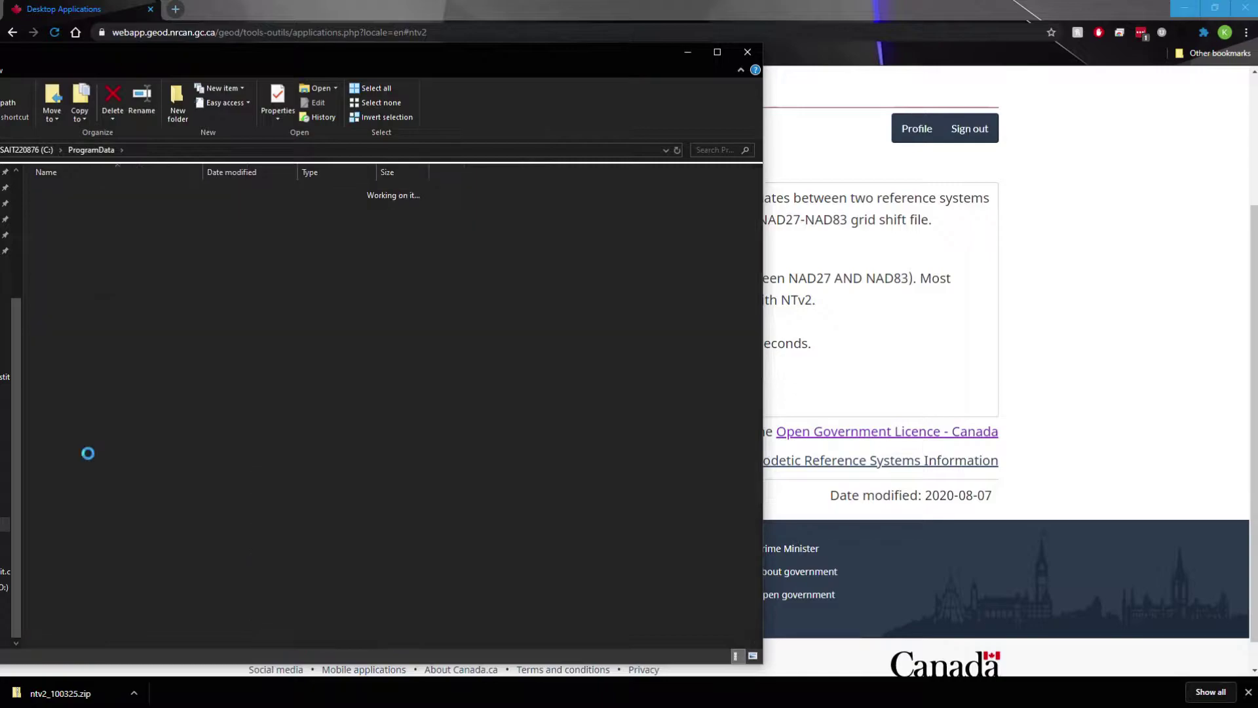
Locate the Geospatial Coordinate Systems 14.05, 14.06 and 14.07 folders and compare the installed versions
{"action": "scroll", "coordinate": [155, 536], "scroll_direction": "down", "scroll_amount": 2}
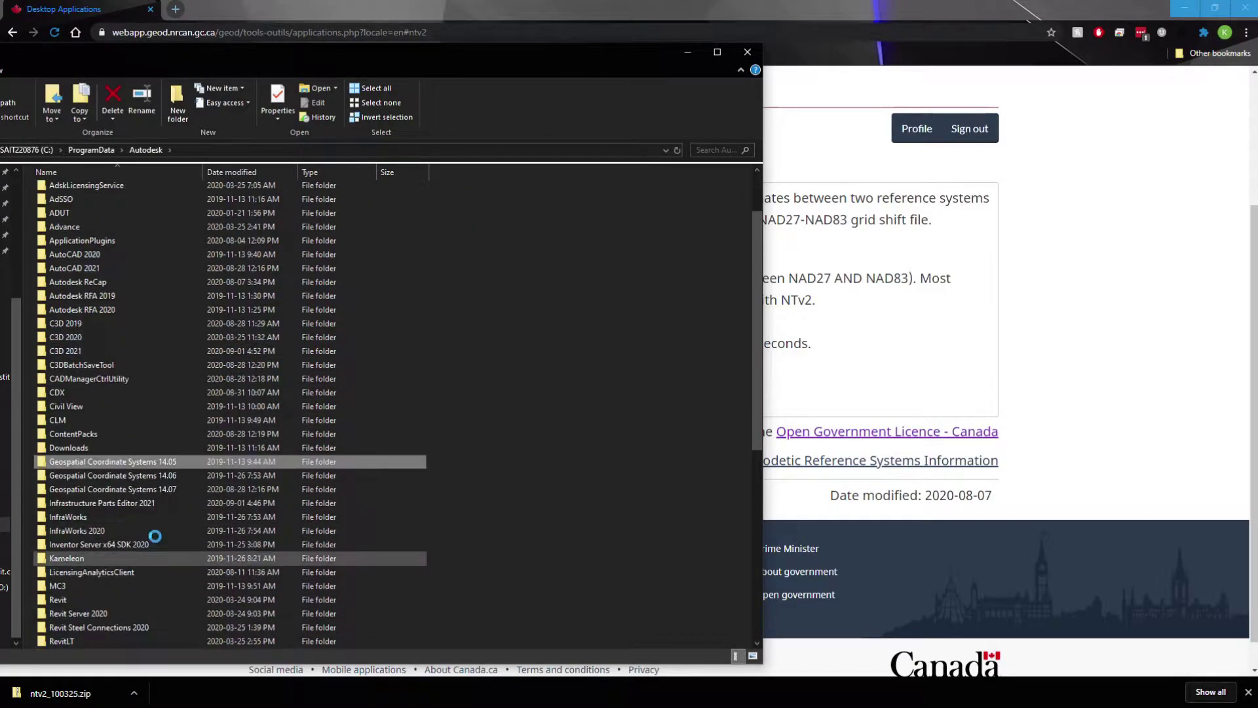
{"action": "left_click", "coordinate": [127, 489], "text": "shift"}
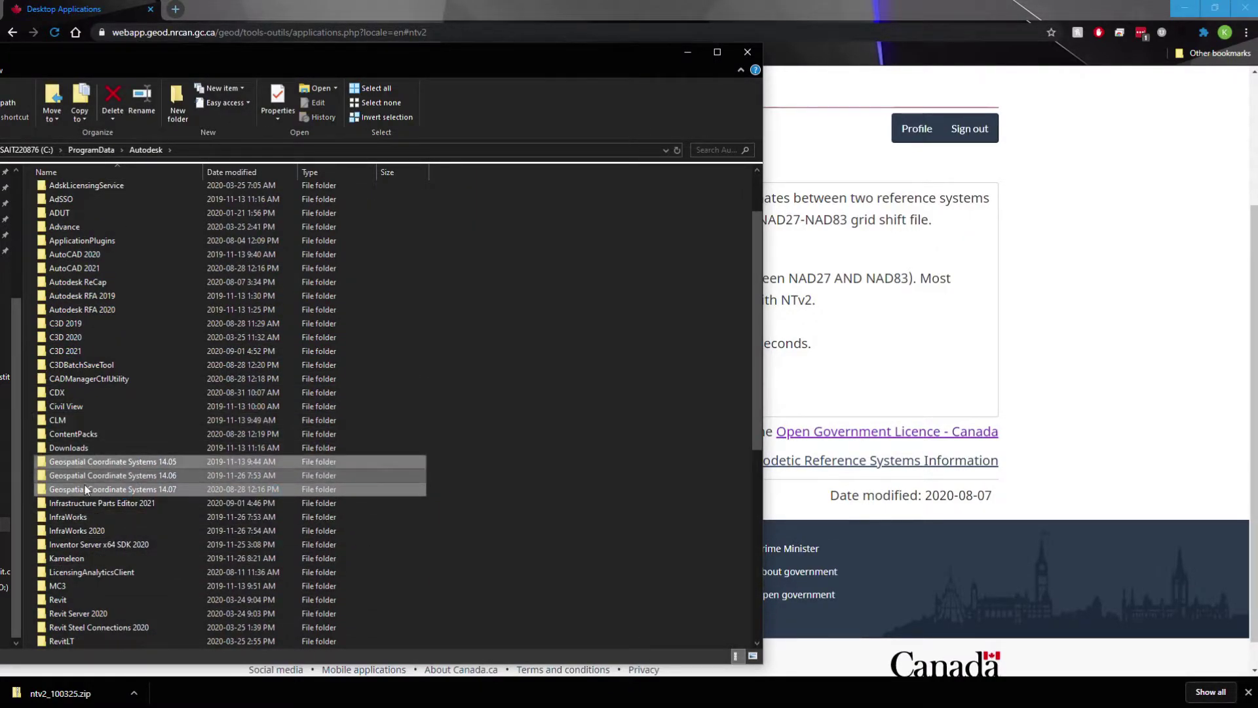
{"action": "scroll", "coordinate": [104, 485], "scroll_direction": "down", "scroll_amount": 1}
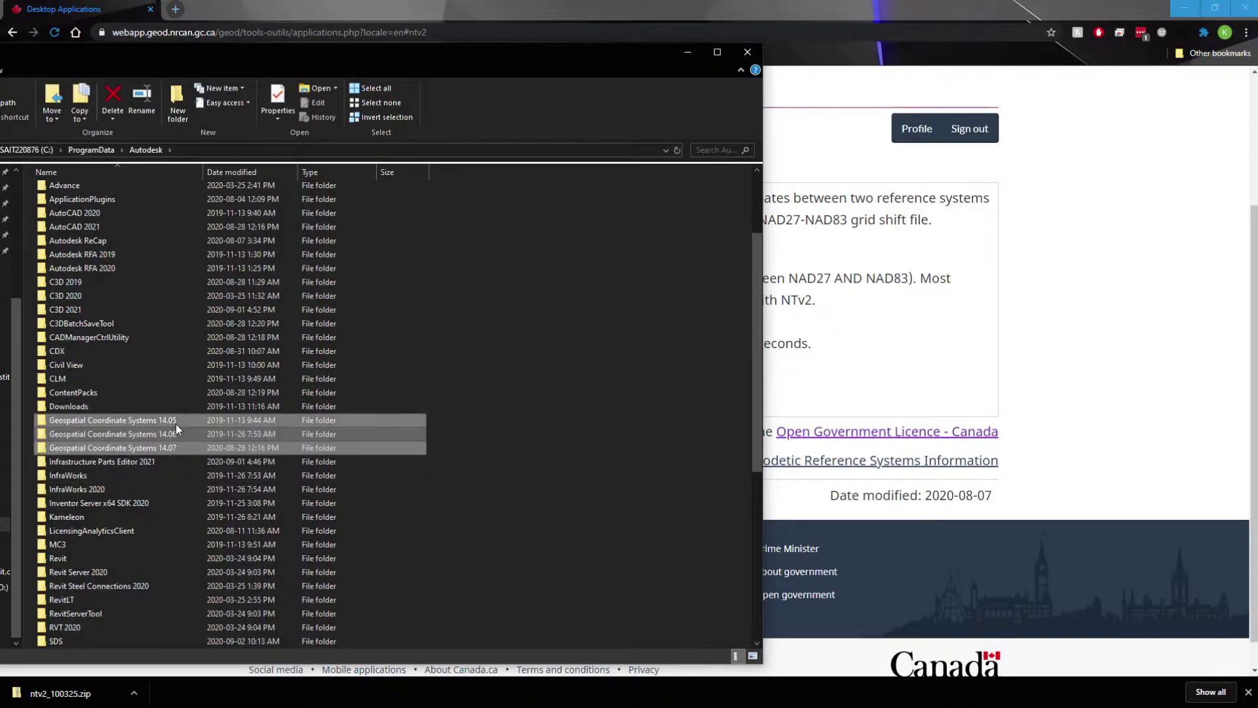
{"action": "left_click", "coordinate": [169, 446]}
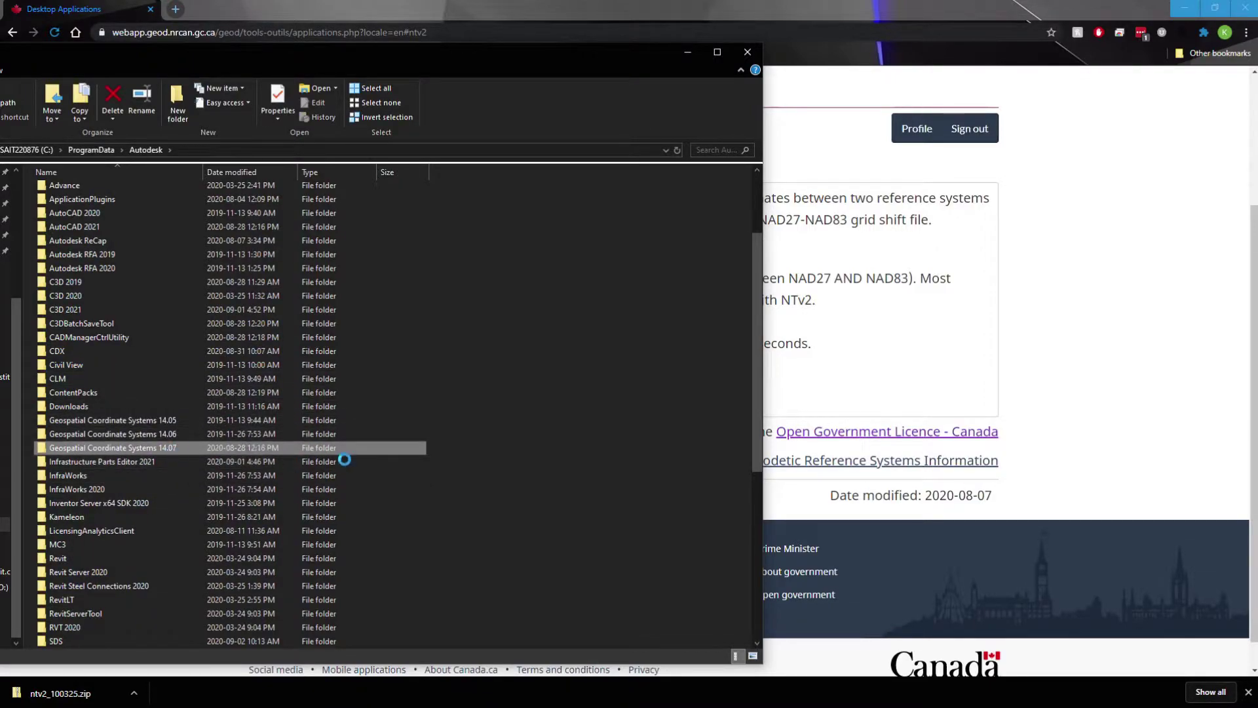
{"action": "left_click", "coordinate": [172, 433], "text": "ctrl"}
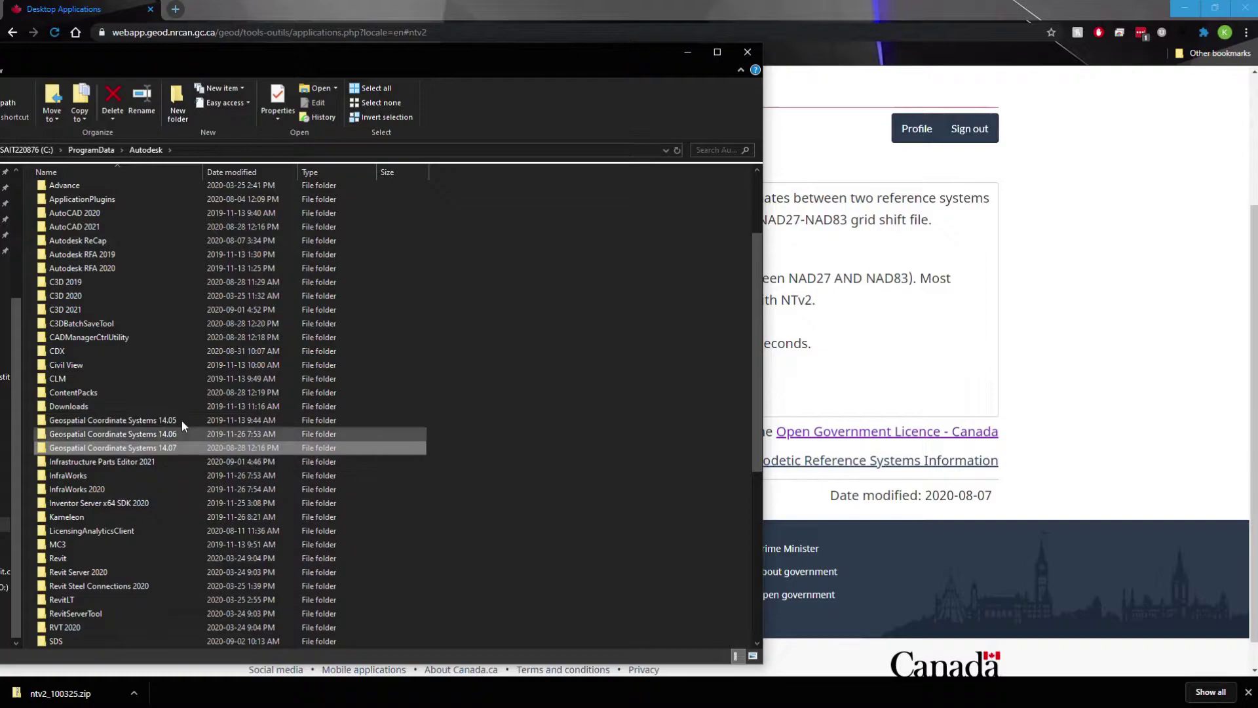
{"action": "left_click", "coordinate": [168, 419]}
{"action": "left_click", "coordinate": [167, 434], "text": "ctrl"}
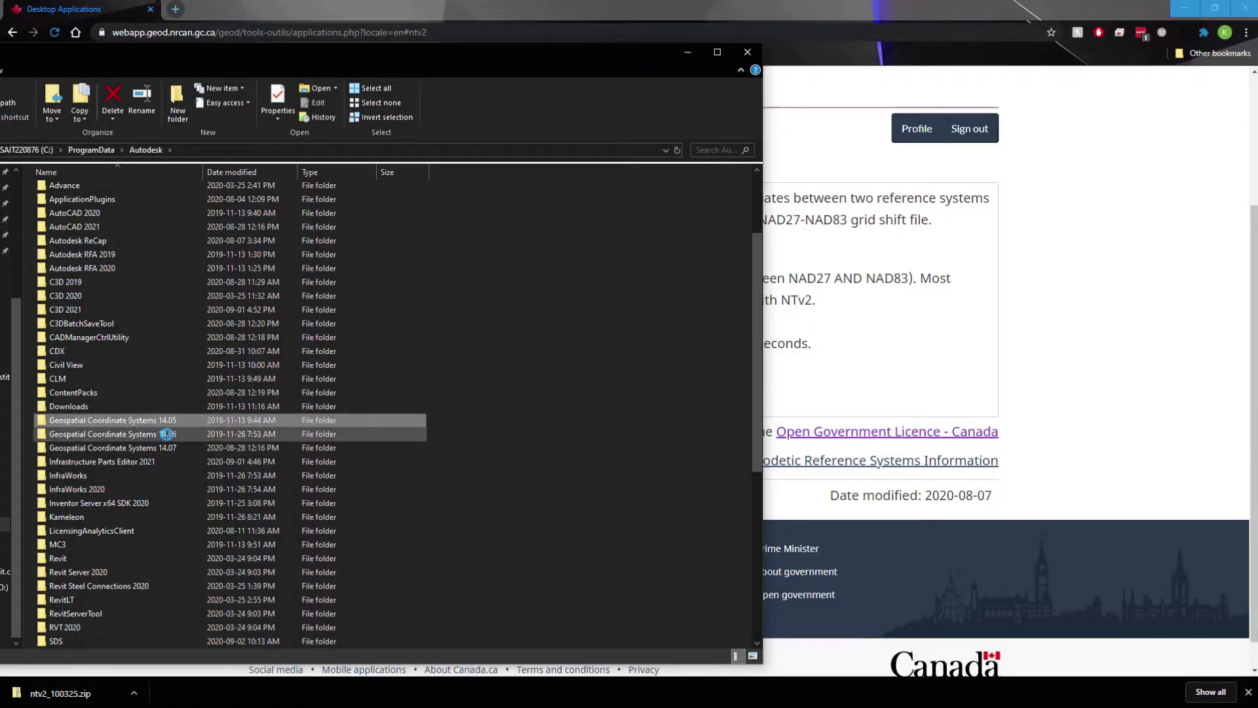
{"action": "left_click", "coordinate": [167, 434]}
{"action": "left_click", "coordinate": [171, 448]}
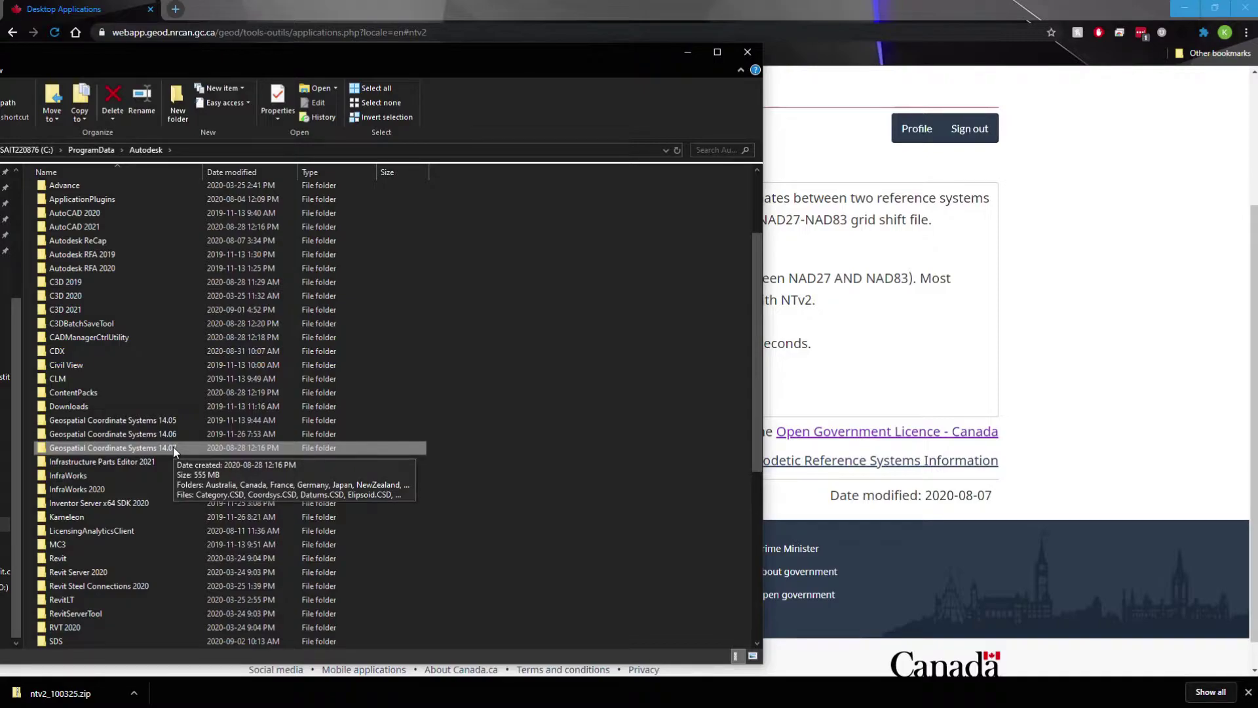
{"action": "left_click", "coordinate": [196, 422]}
{"action": "left_click", "coordinate": [157, 434]}
{"action": "left_click", "coordinate": [155, 446]}
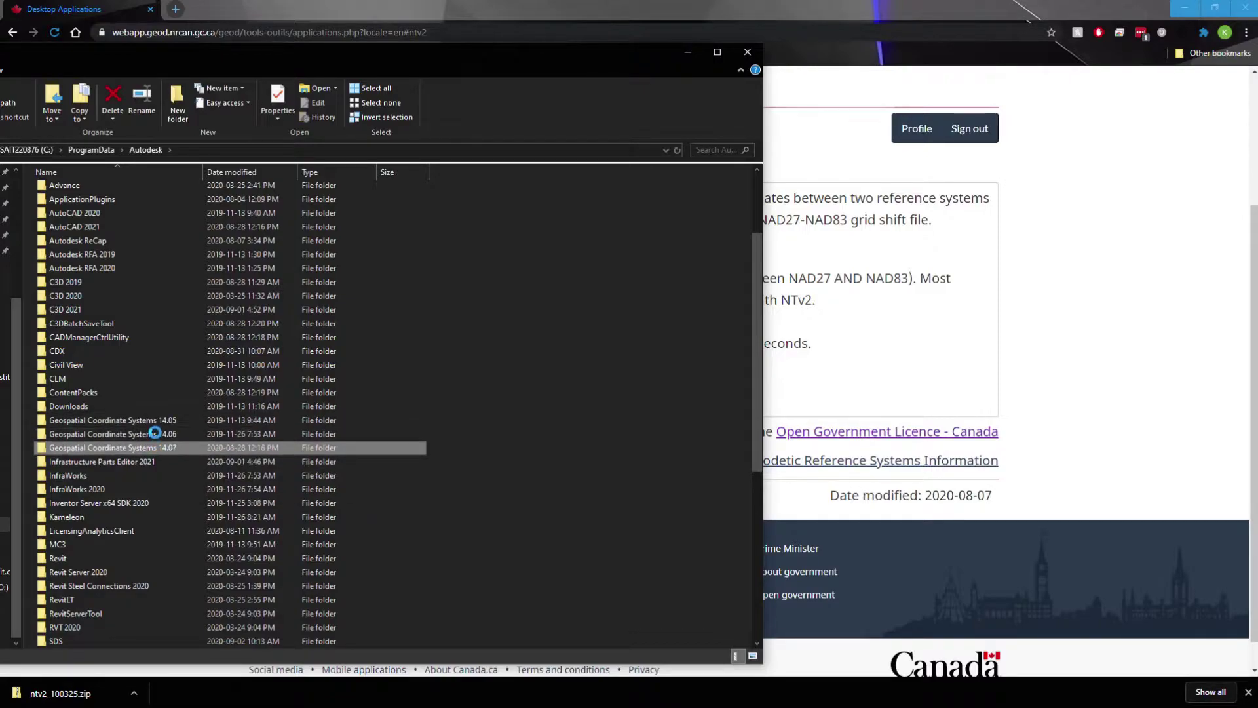
{"action": "left_click", "coordinate": [155, 433]}
{"action": "left_click", "coordinate": [157, 421]}
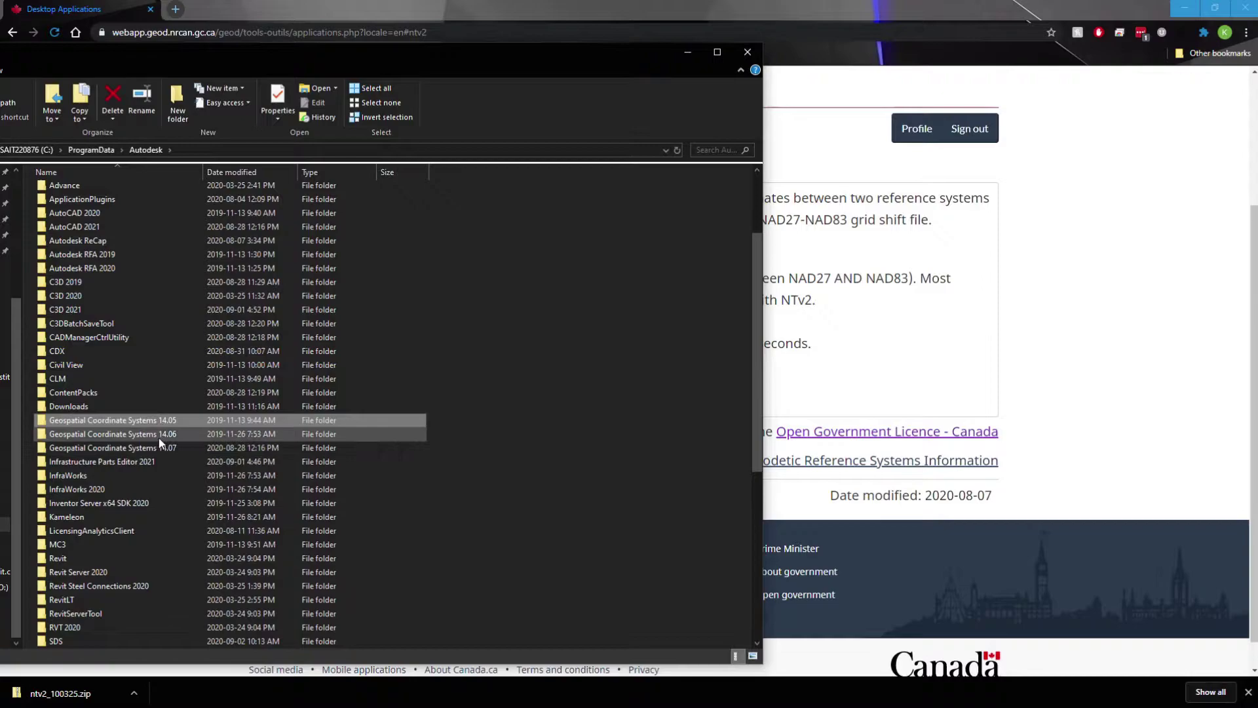
Paste NTV2_0.GSB into the Canada folder of Geospatial Coordinate Systems 14.06, replacing the existing file
{"action": "double_click", "coordinate": [160, 435]}
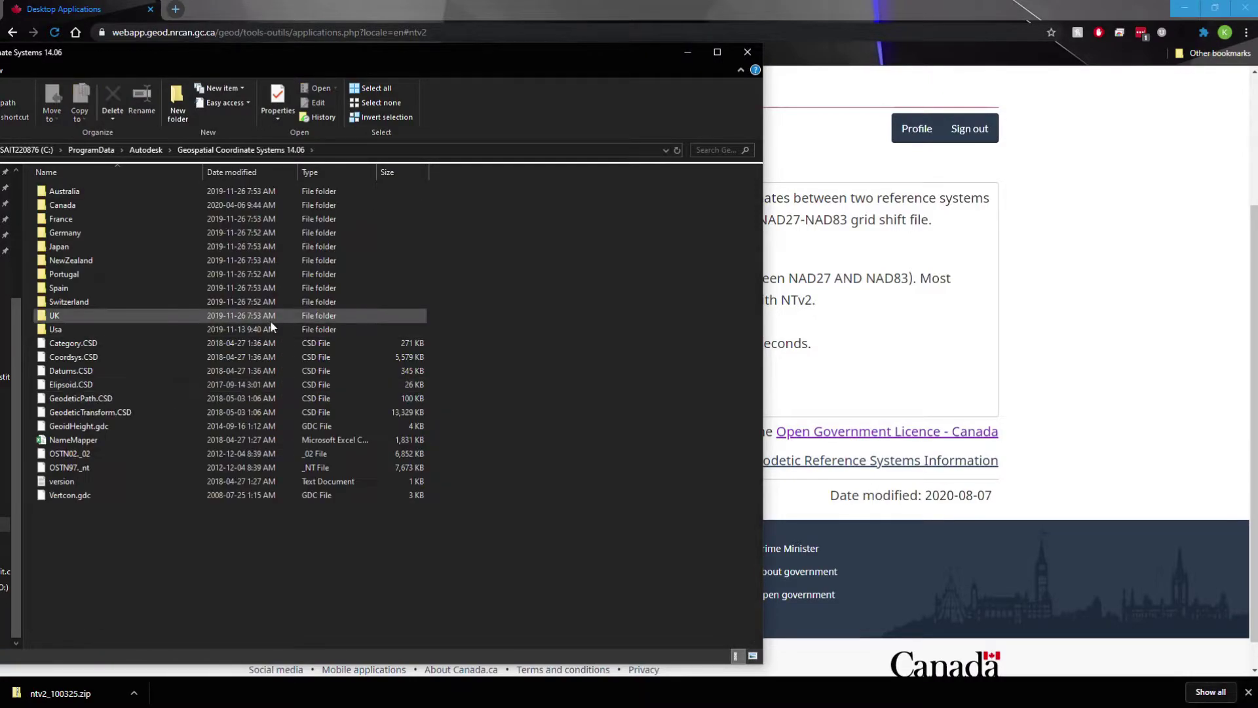
{"action": "left_click", "coordinate": [78, 204]}
{"action": "double_click", "coordinate": [80, 203]}
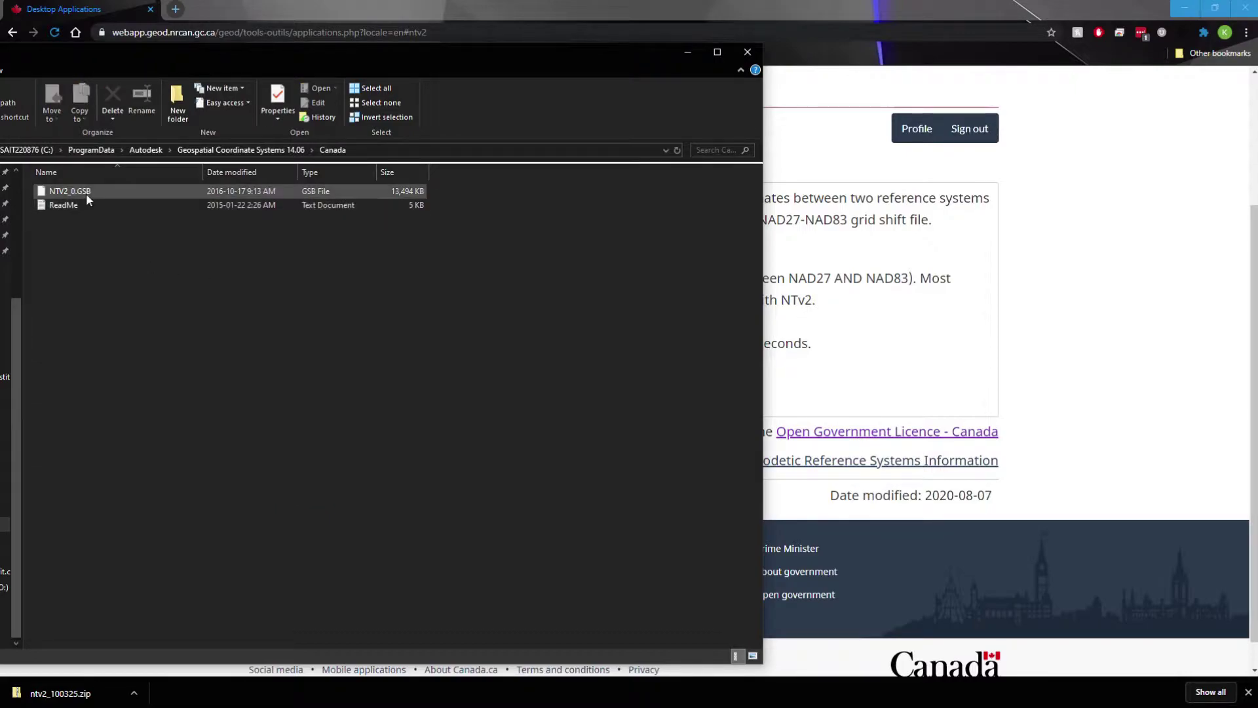
{"action": "right_click", "coordinate": [108, 278]}
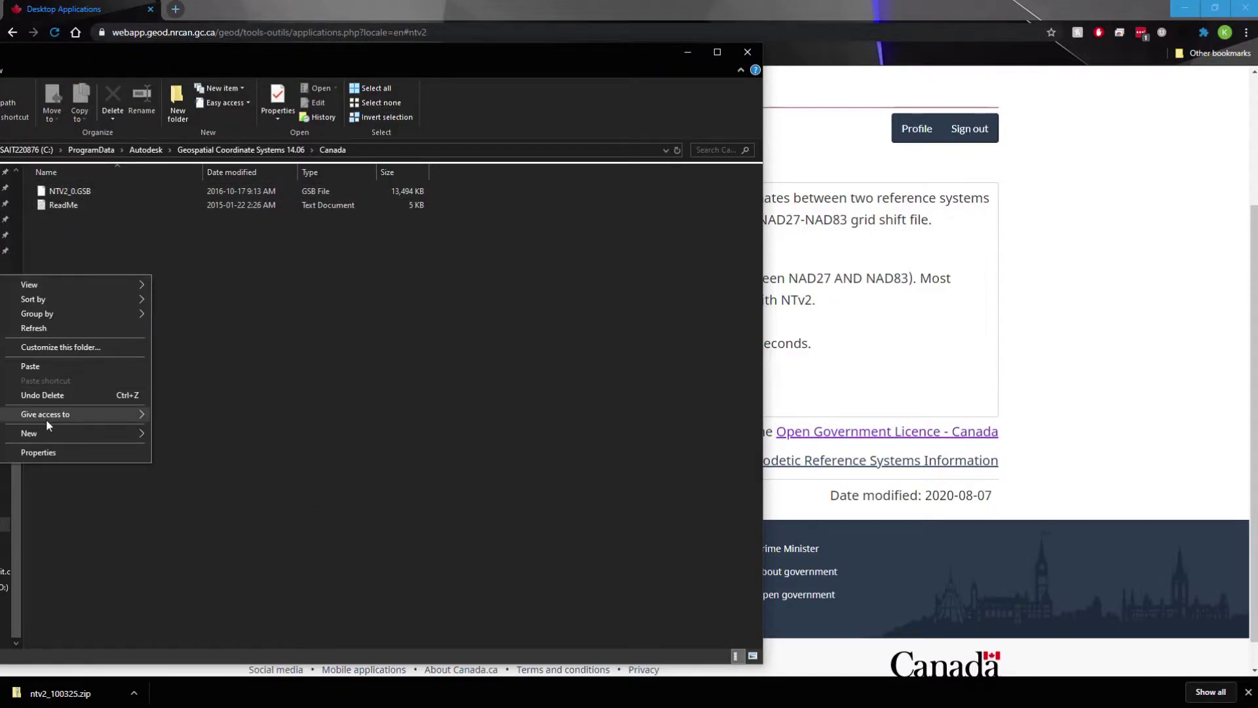
{"action": "left_click", "coordinate": [33, 365]}
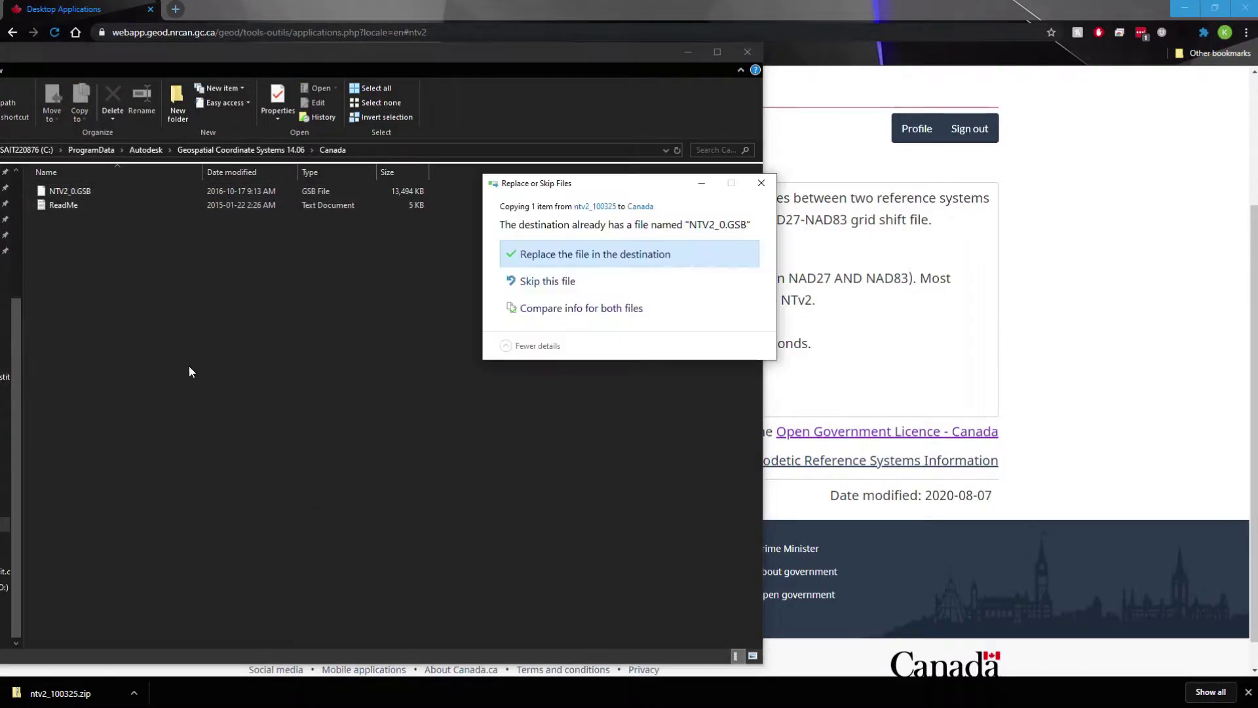
{"action": "left_click", "coordinate": [562, 255]}
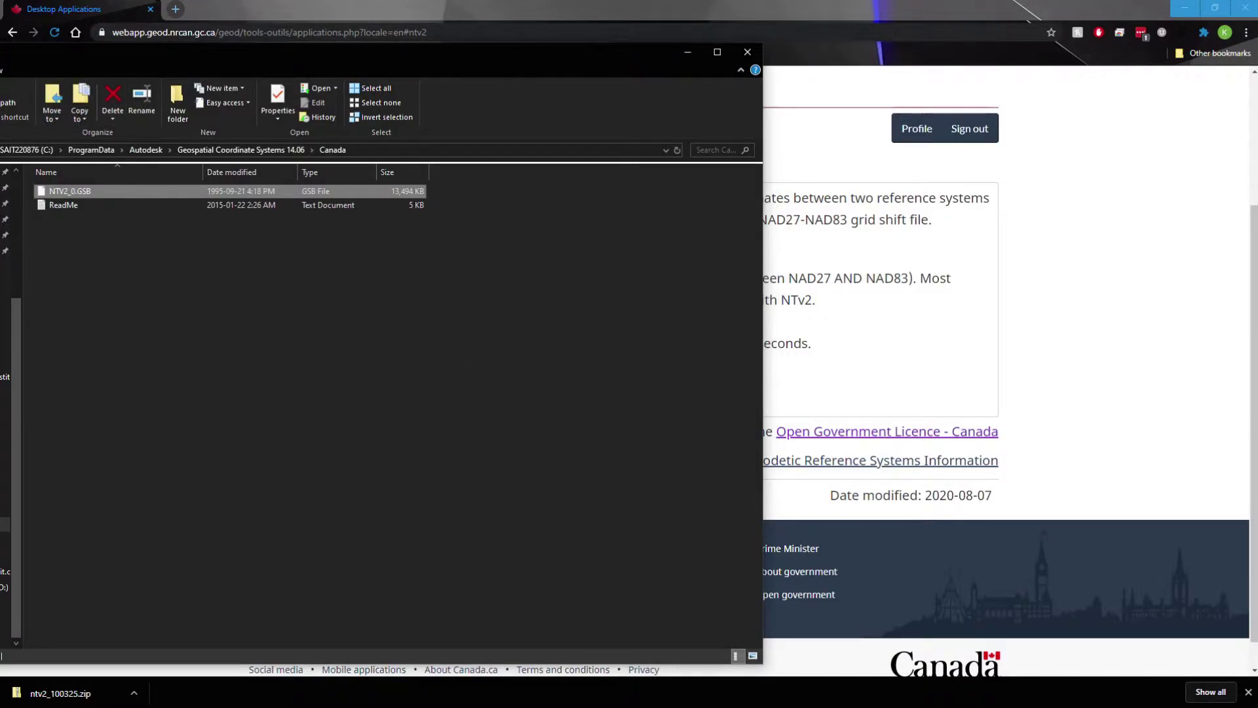
Paste NTV2_0.GSB into the Canada folder of Geospatial Coordinate Systems 14.07 and close the file window
{"action": "key", "text": "BackSpace"}
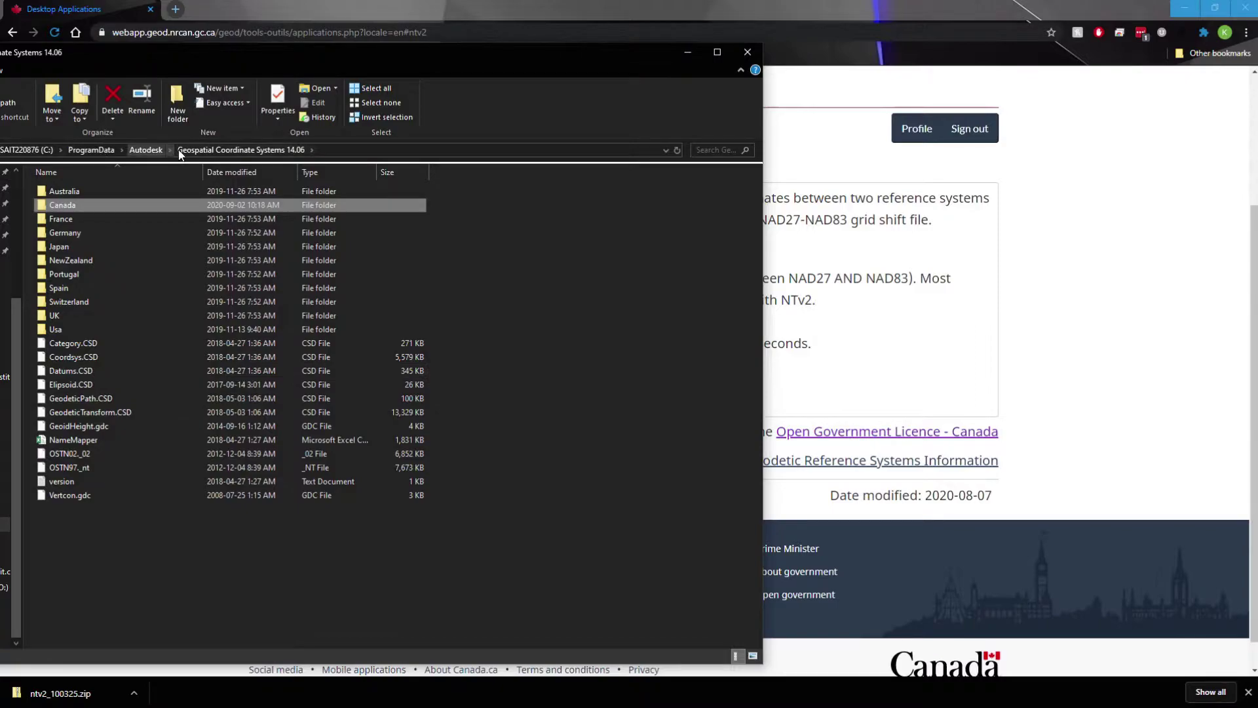
{"action": "left_click", "coordinate": [145, 150]}
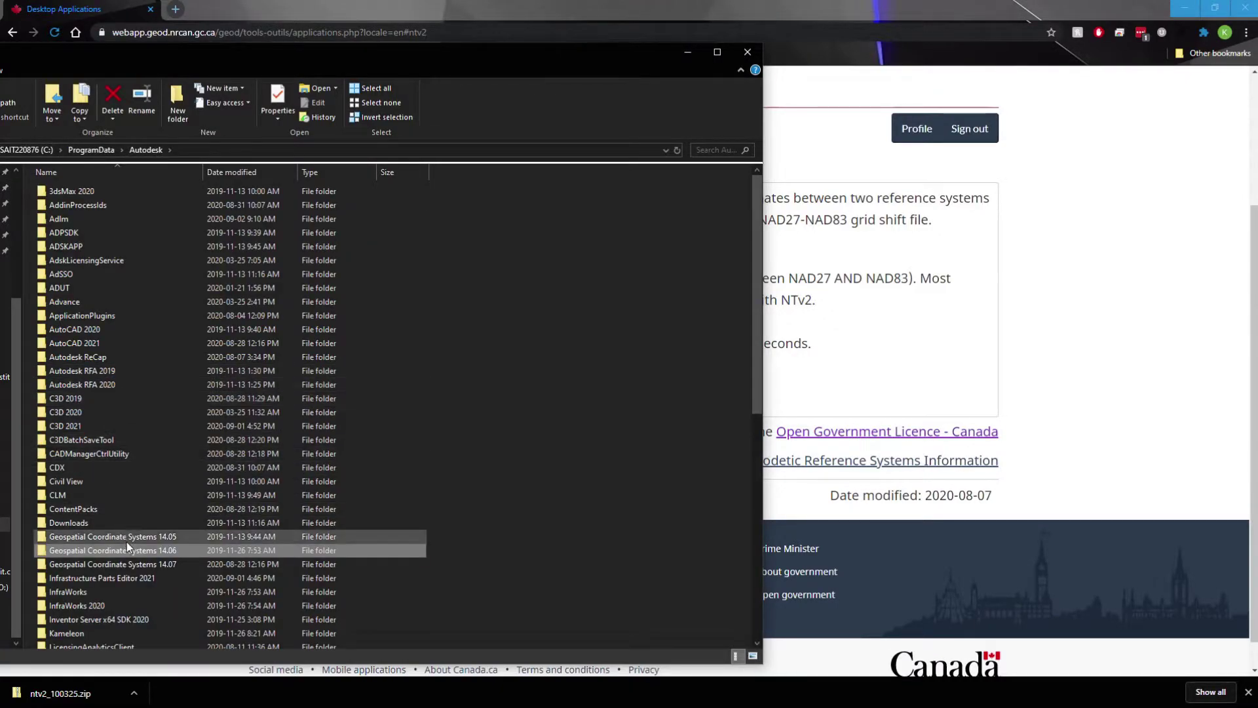
{"action": "double_click", "coordinate": [127, 563]}
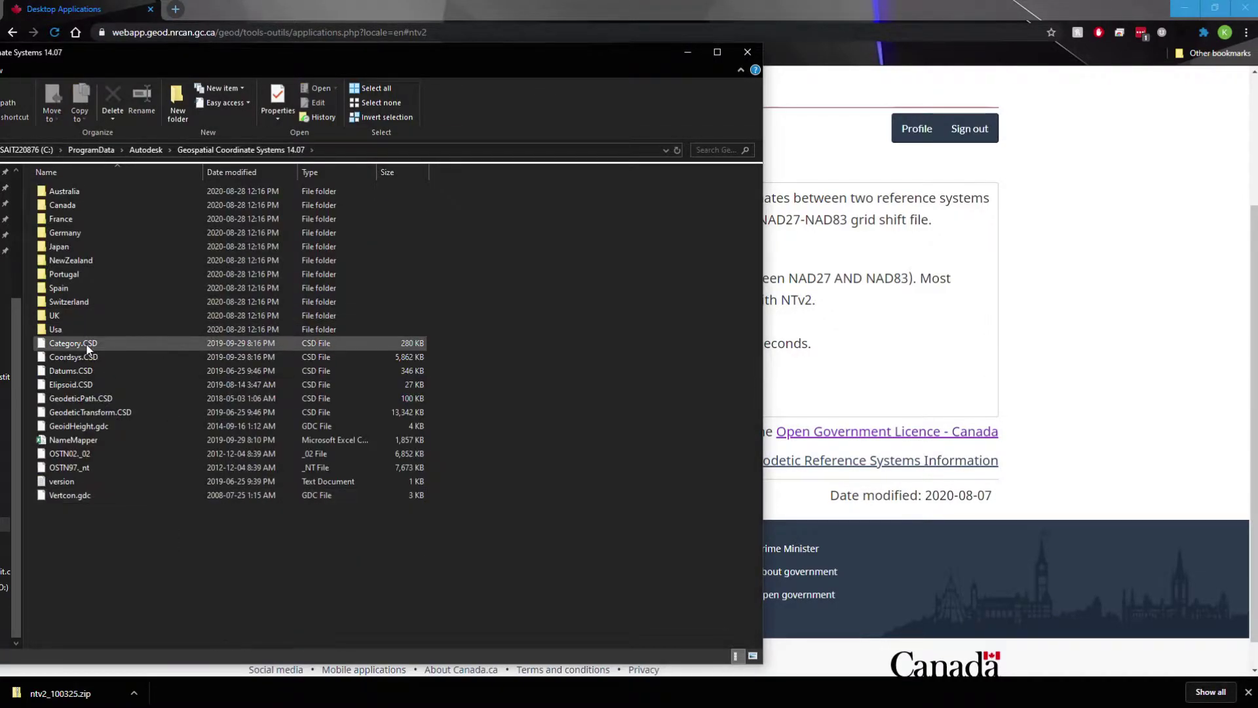
{"action": "double_click", "coordinate": [77, 202]}
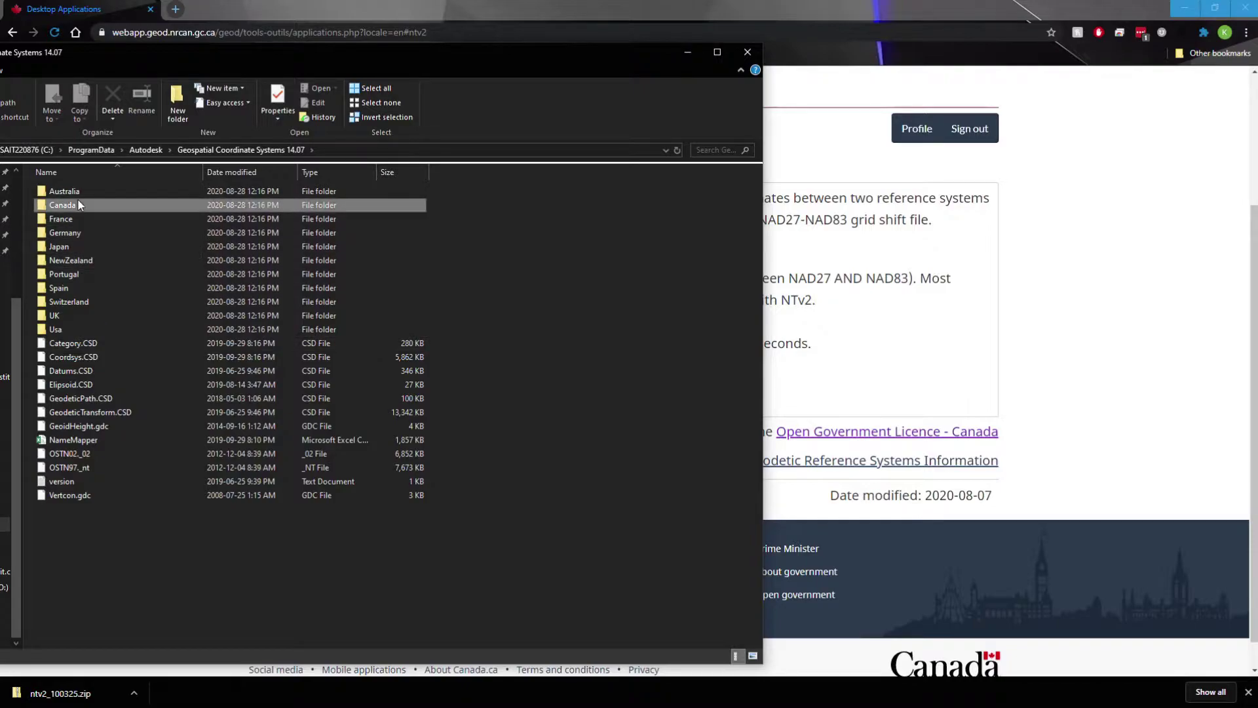
{"action": "double_click", "coordinate": [118, 205]}
{"action": "right_click", "coordinate": [131, 226]}
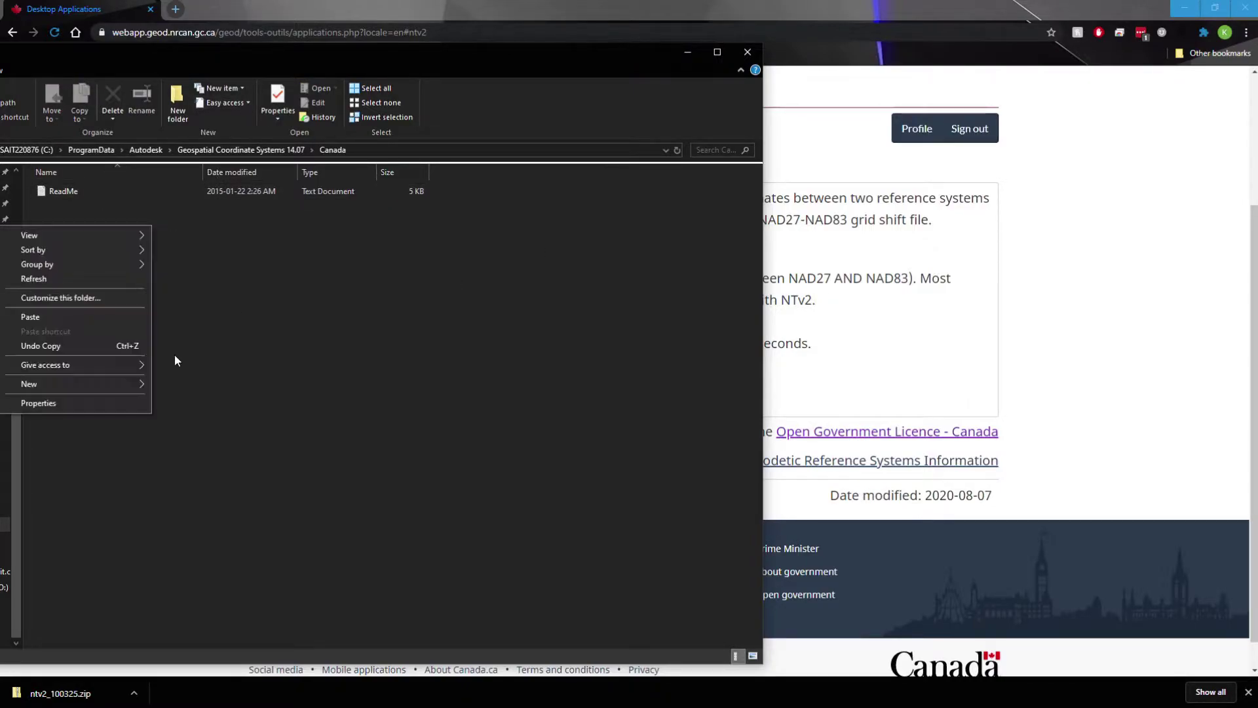
{"action": "left_click", "coordinate": [31, 316]}
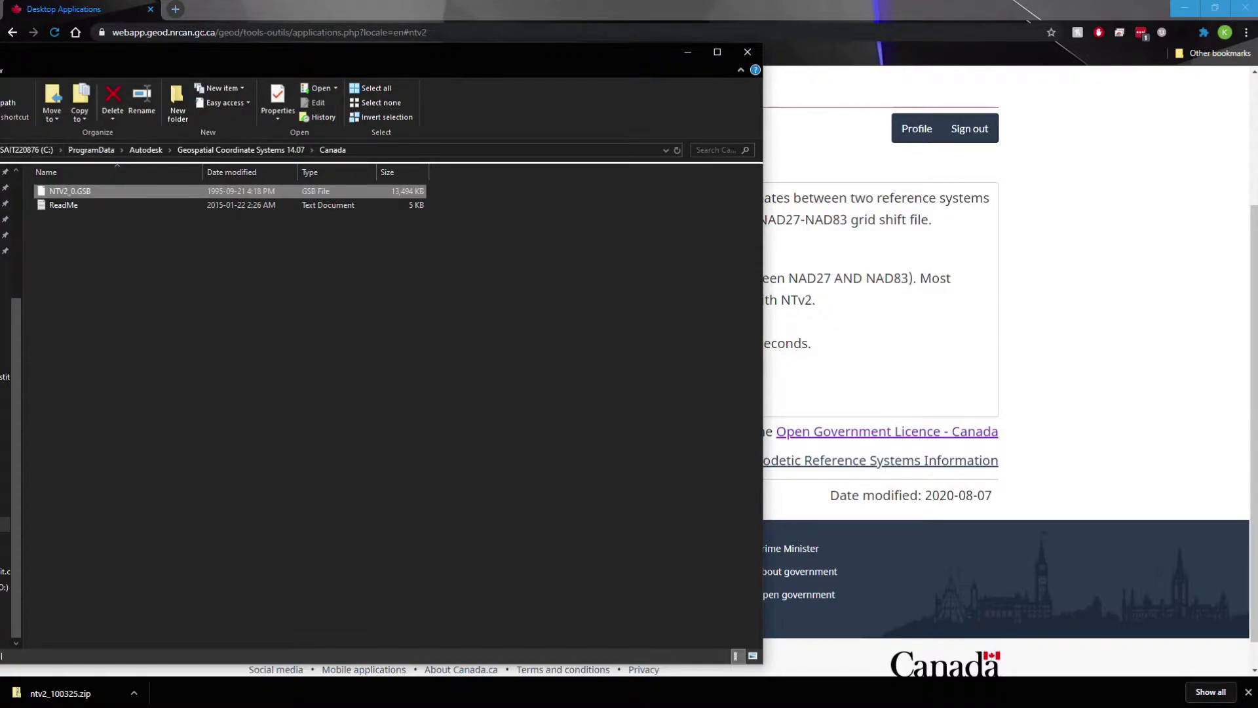
{"action": "key", "text": "alt+Up"}
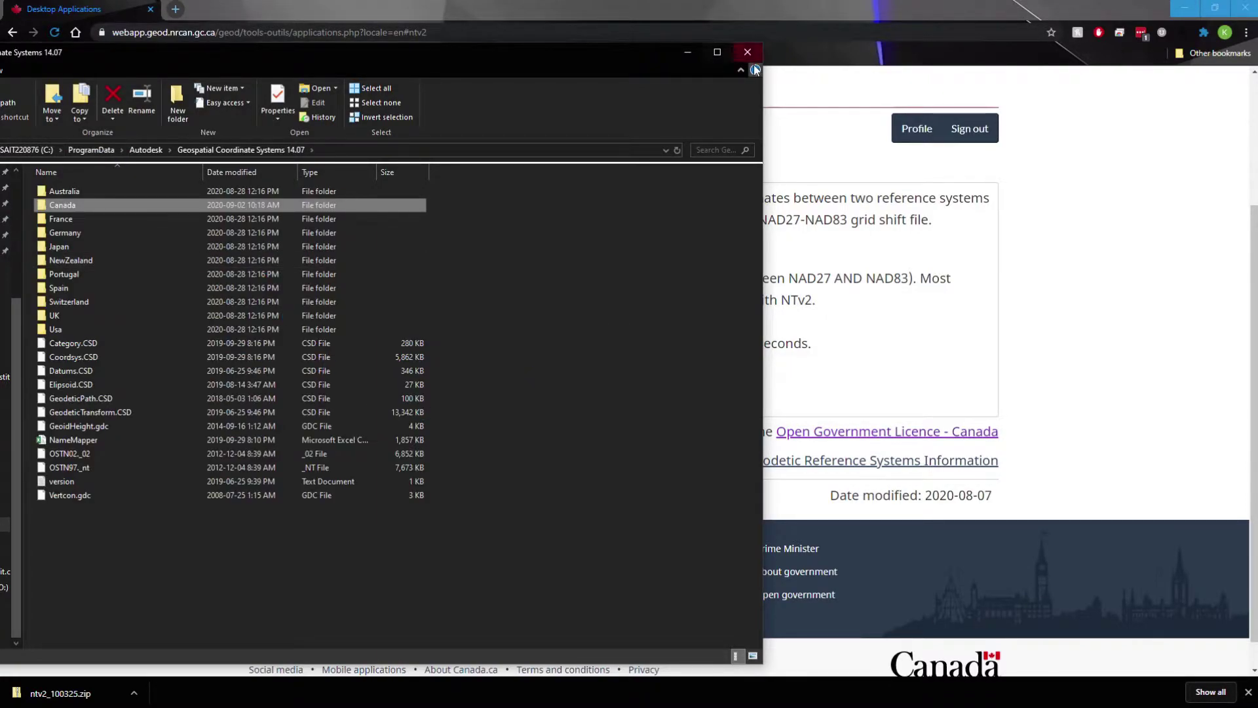
{"action": "left_click", "coordinate": [753, 57]}
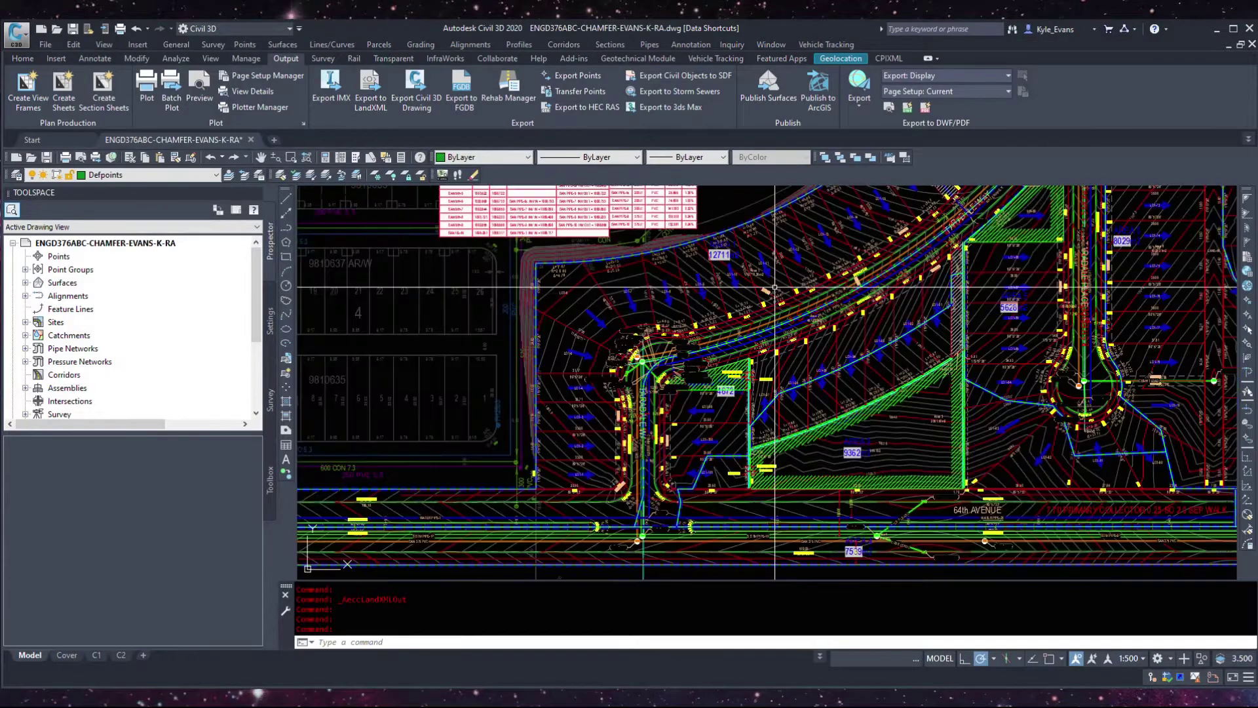
Switch to the Civil 3D drawing and open the Coordinate System Library with the MAPCSLIBRARY command
{"action": "middle_click_drag", "start_coordinate": [444, 326], "coordinate": [502, 310]}
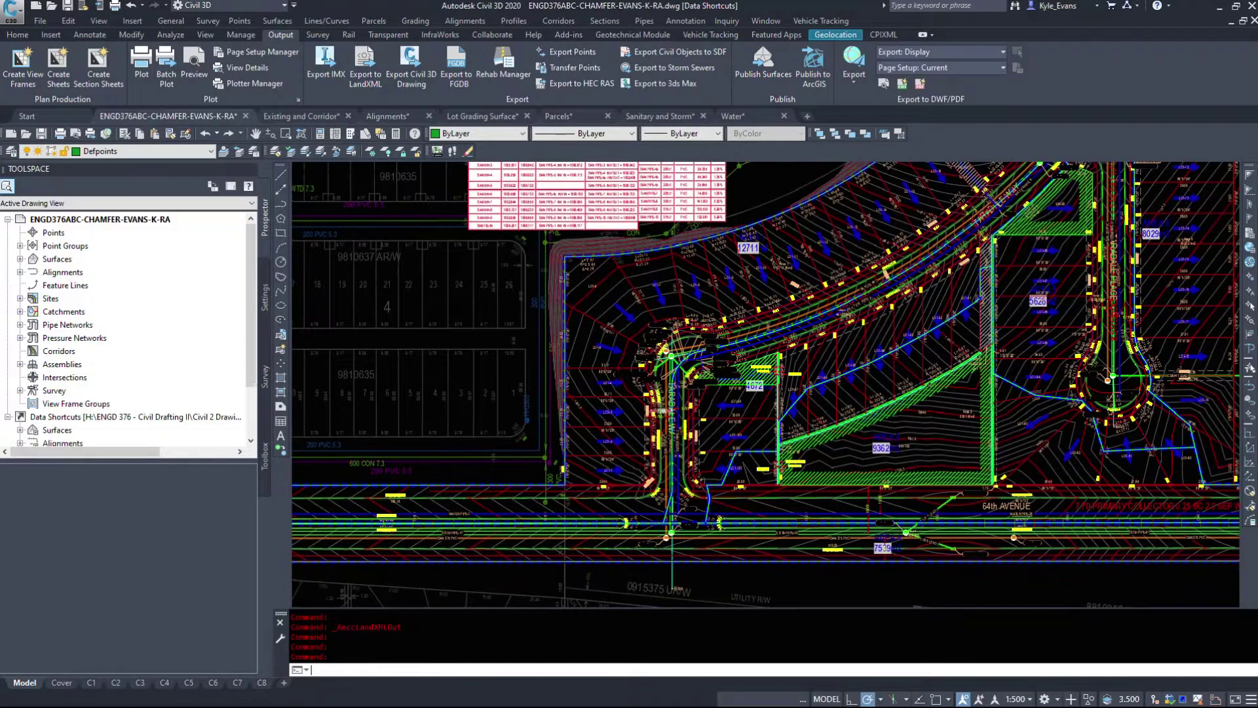
{"action": "type", "text": "mapcsli"}
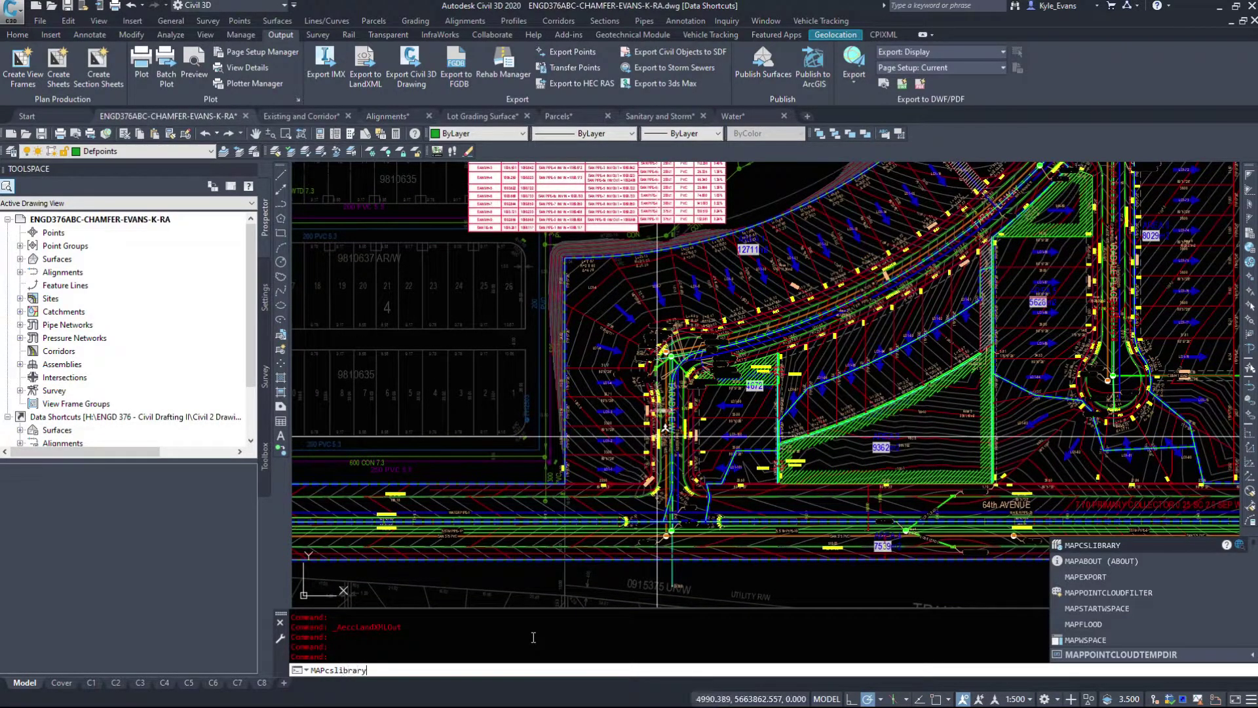
{"action": "type", "text": "brary"}
{"action": "key", "text": "Return"}
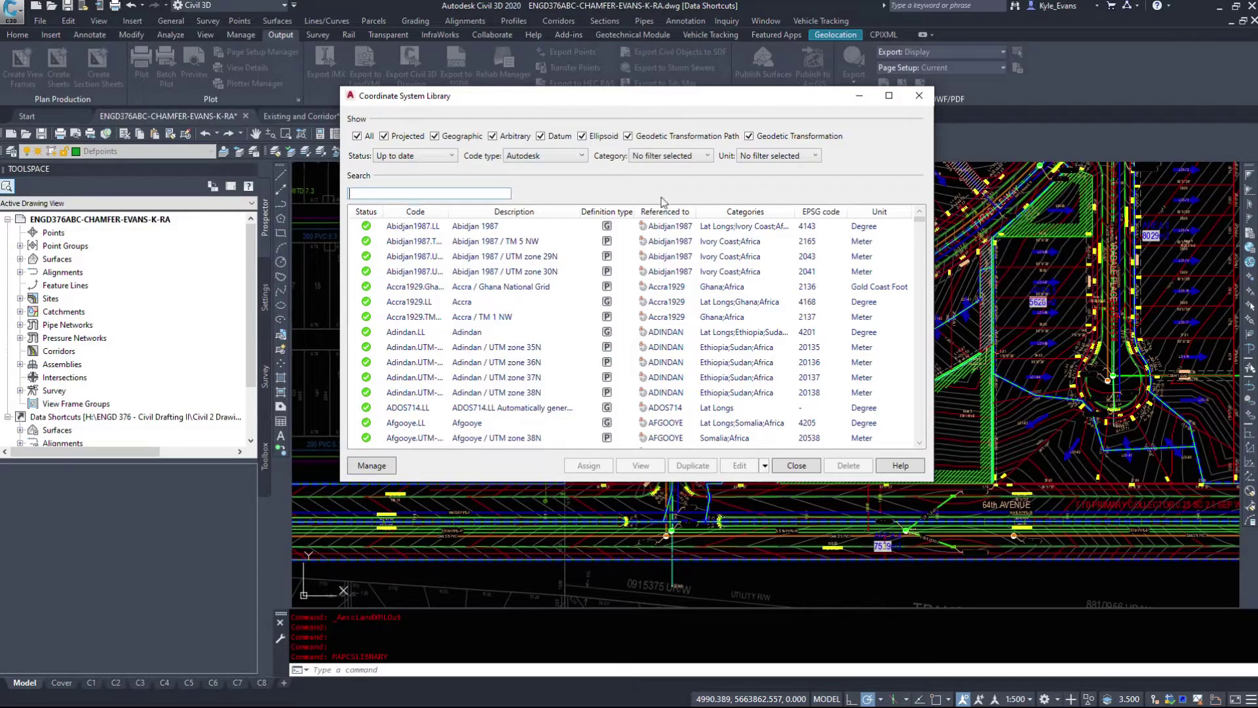
Search the coordinate system library for NAD83_to_CSRS, select that transformation and widen the description column
{"action": "mouse_move", "coordinate": [921, 221]}
{"action": "left_mouse_down"}
{"action": "mouse_move", "coordinate": [928, 439]}
{"action": "mouse_move", "coordinate": [921, 237]}
{"action": "left_mouse_up"}
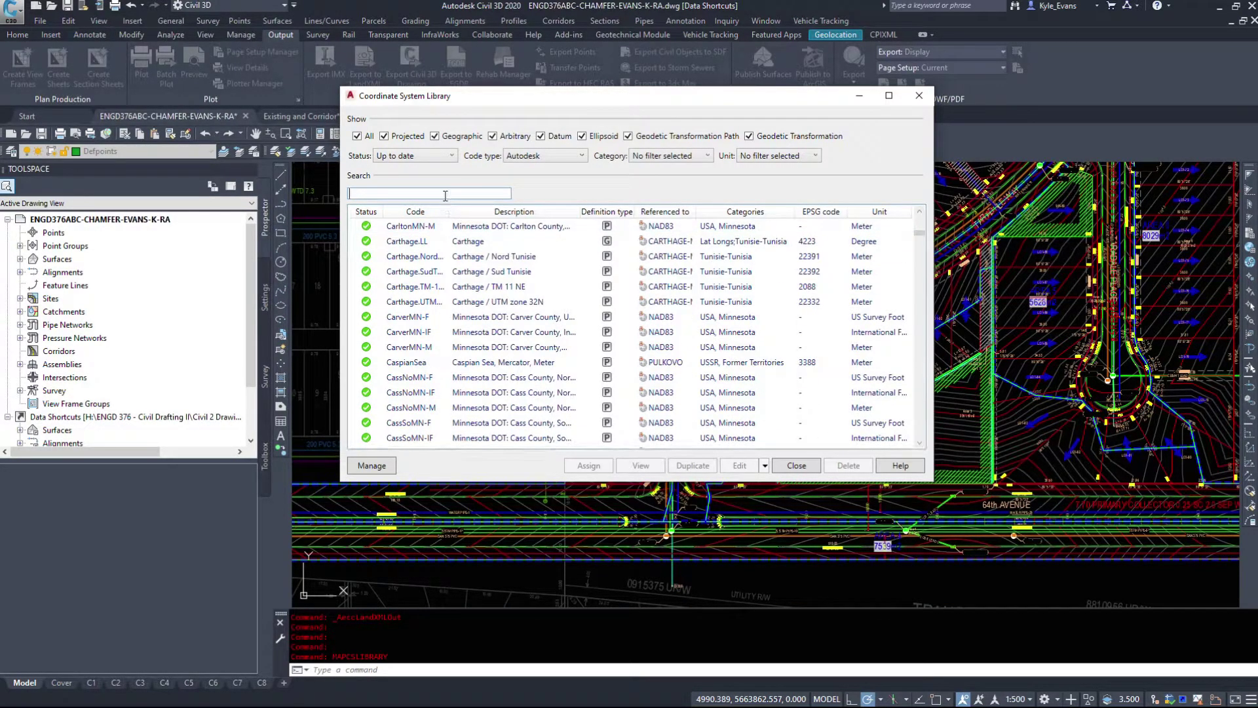
{"action": "type", "text": "83_"}
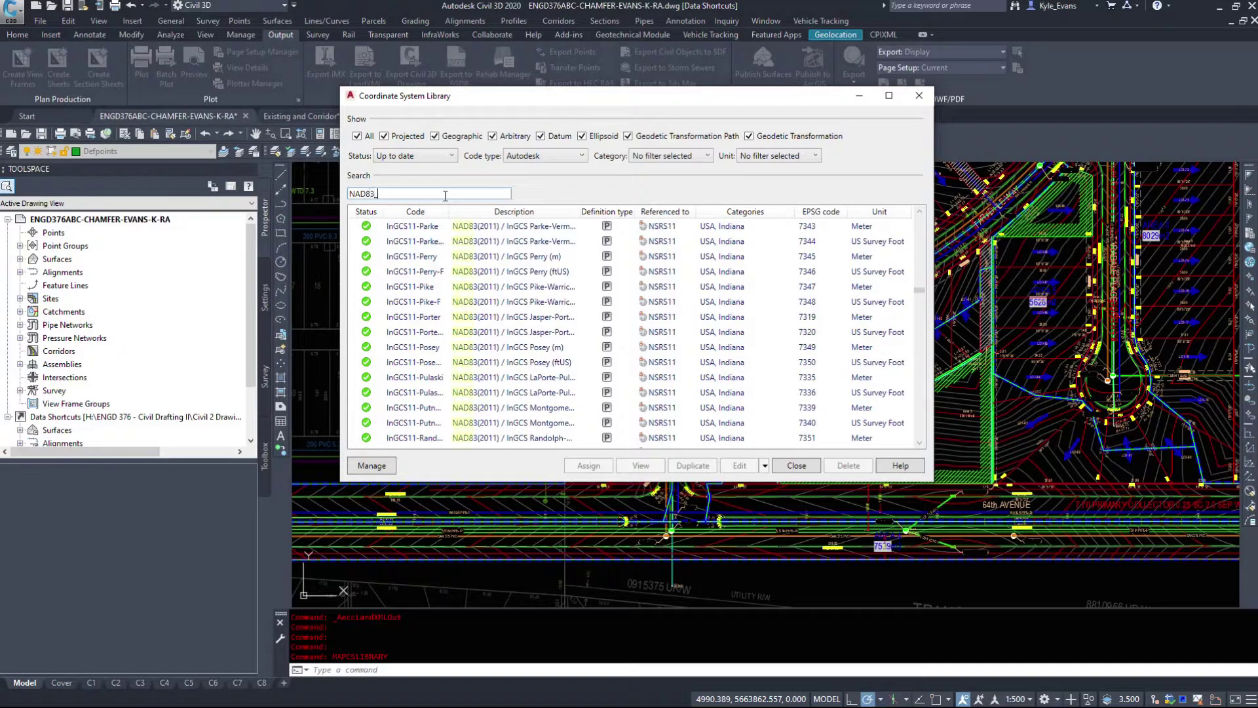
{"action": "type", "text": "to_CSRS"}
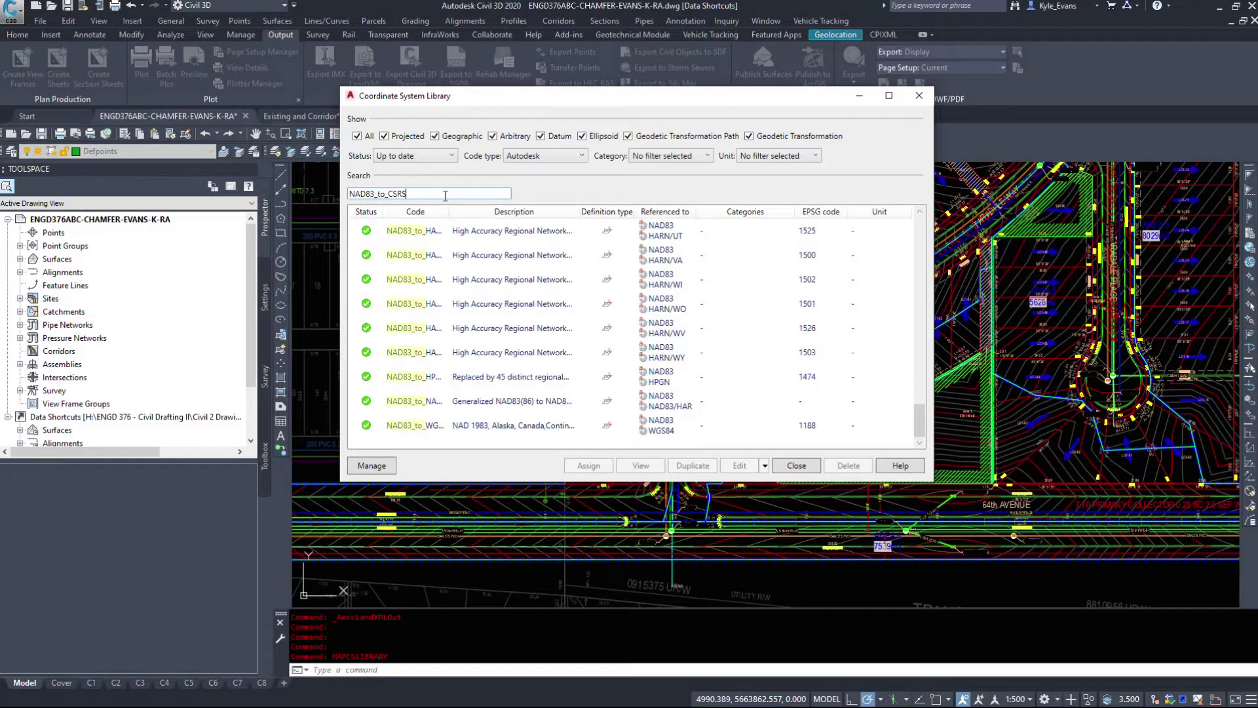
{"action": "left_click", "coordinate": [431, 232]}
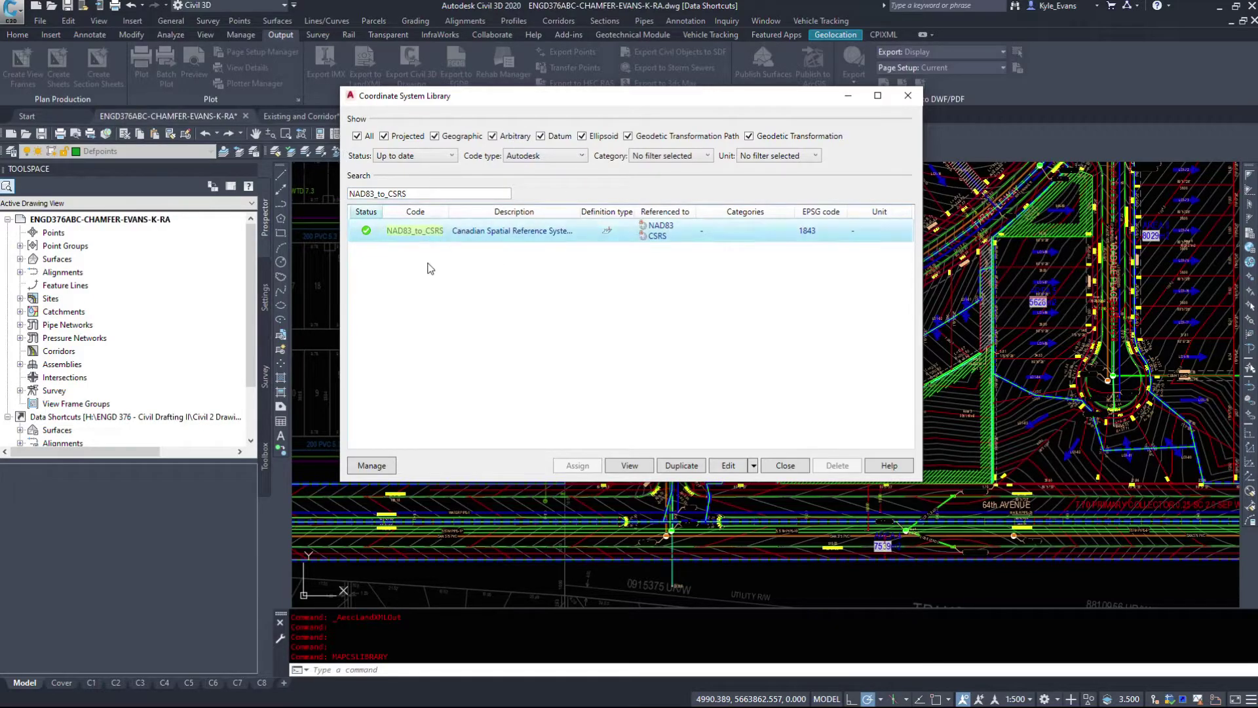
{"action": "left_click_drag", "start_coordinate": [578, 211], "coordinate": [604, 211]}
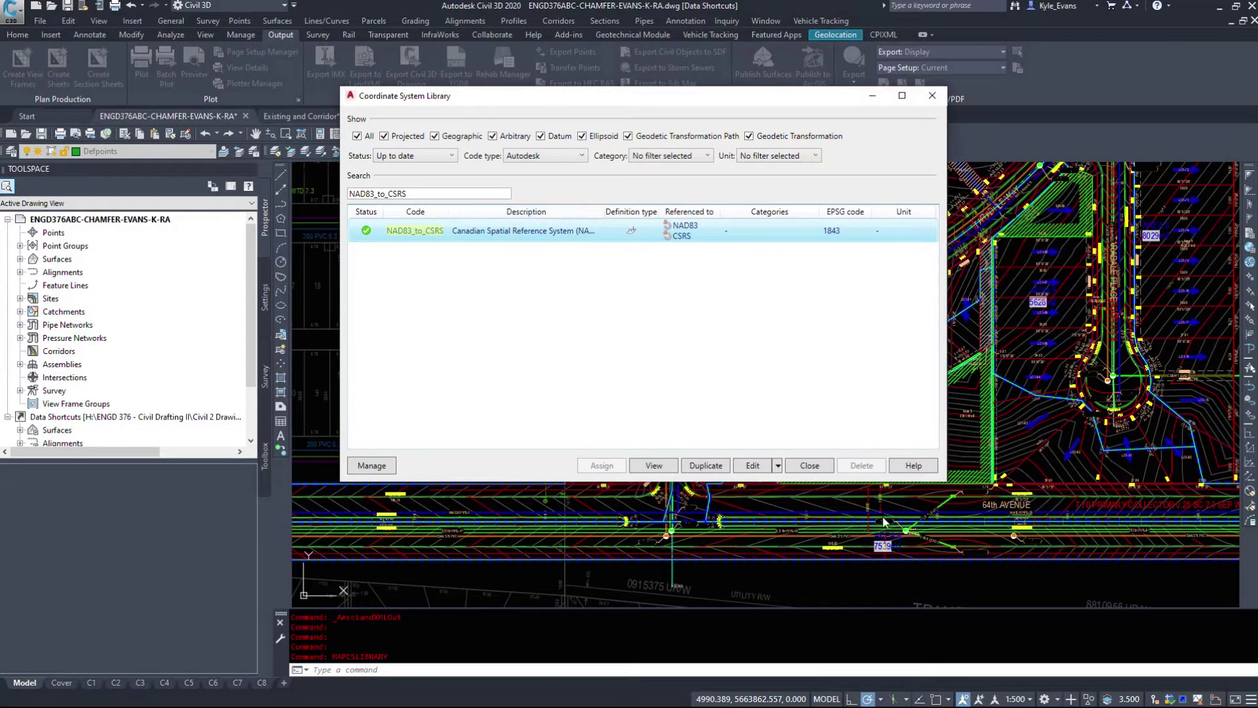
Edit the NAD83_to_CSRS transformation and remove the existing NTV2_0.GSB entry from its grid data file interpolation
{"action": "left_click", "coordinate": [753, 465]}
{"action": "left_click", "coordinate": [392, 194]}
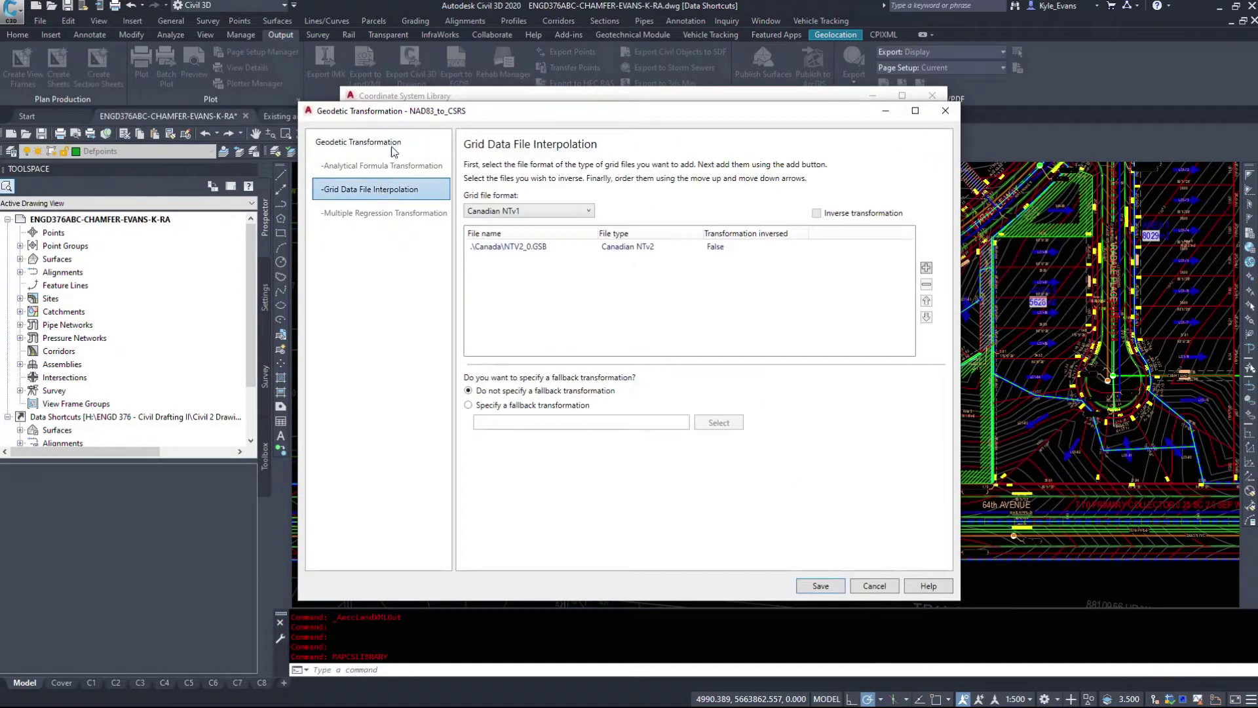
{"action": "left_click", "coordinate": [500, 246]}
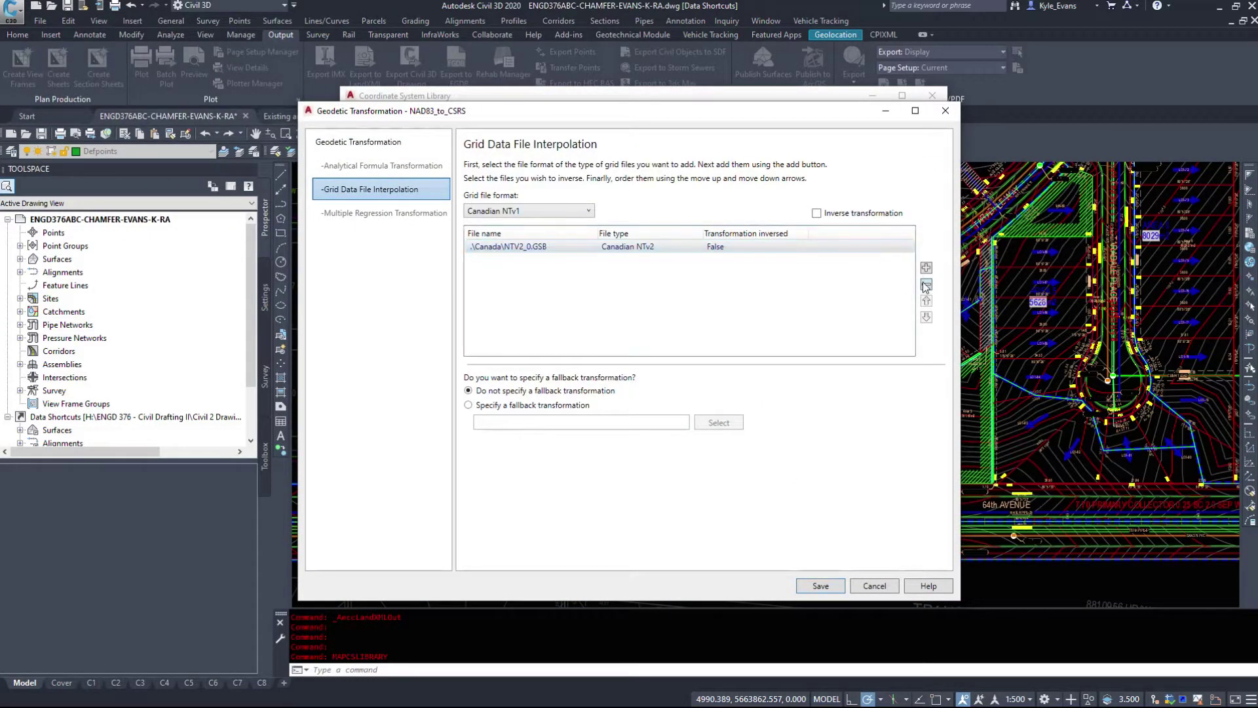
{"action": "left_click", "coordinate": [926, 284]}
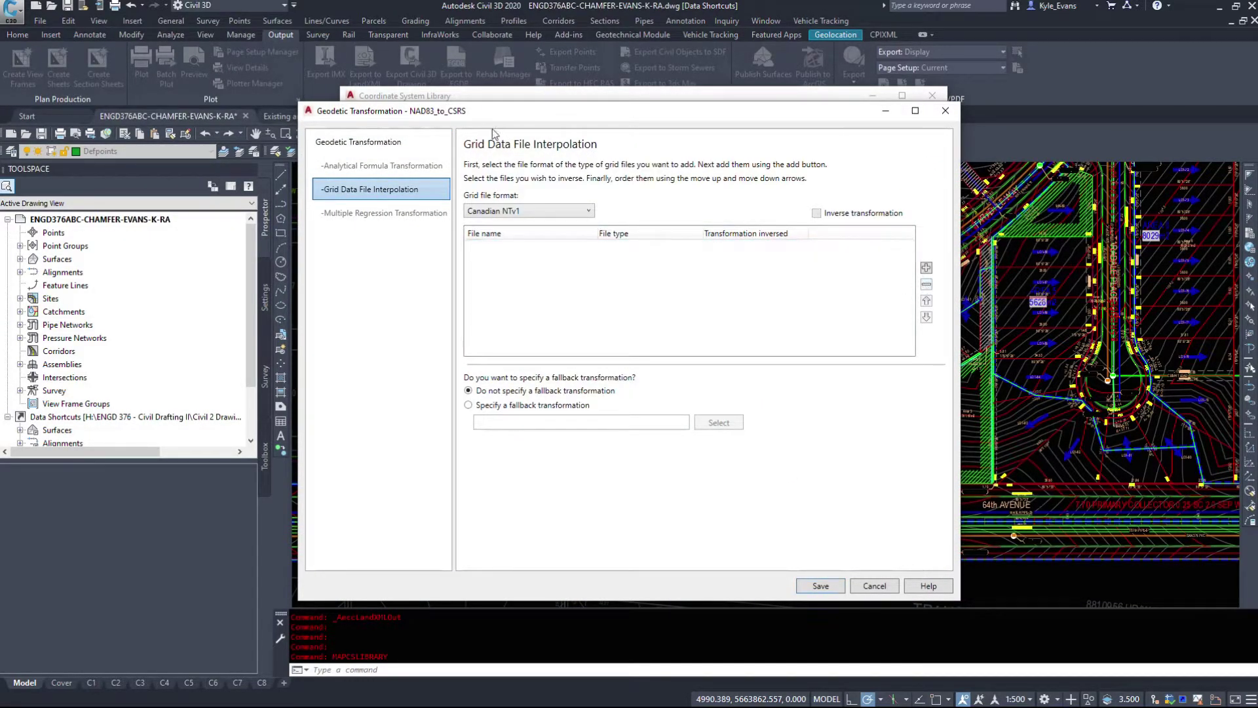
Set the grid file format for the interpolation to Canadian NTv2
{"action": "left_click", "coordinate": [514, 210]}
{"action": "left_click", "coordinate": [514, 252]}
{"action": "left_click", "coordinate": [515, 211]}
{"action": "left_click", "coordinate": [514, 211]}
{"action": "left_click", "coordinate": [521, 210]}
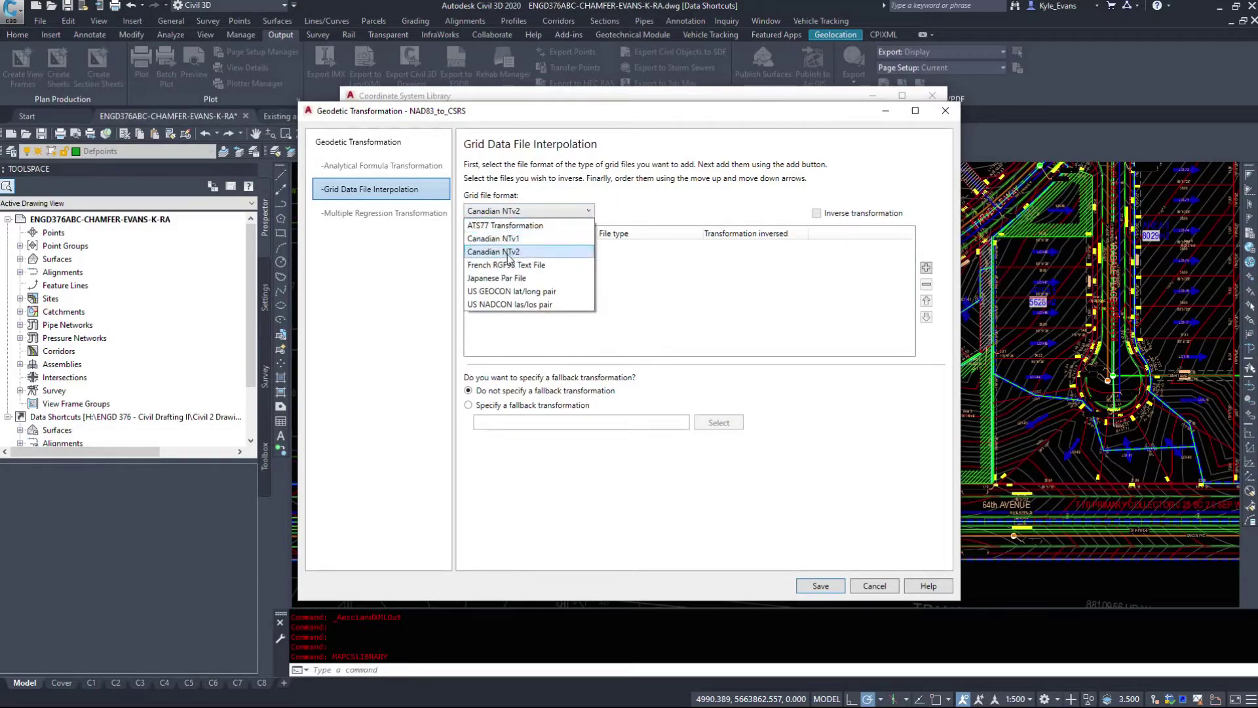
{"action": "left_click", "coordinate": [530, 210]}
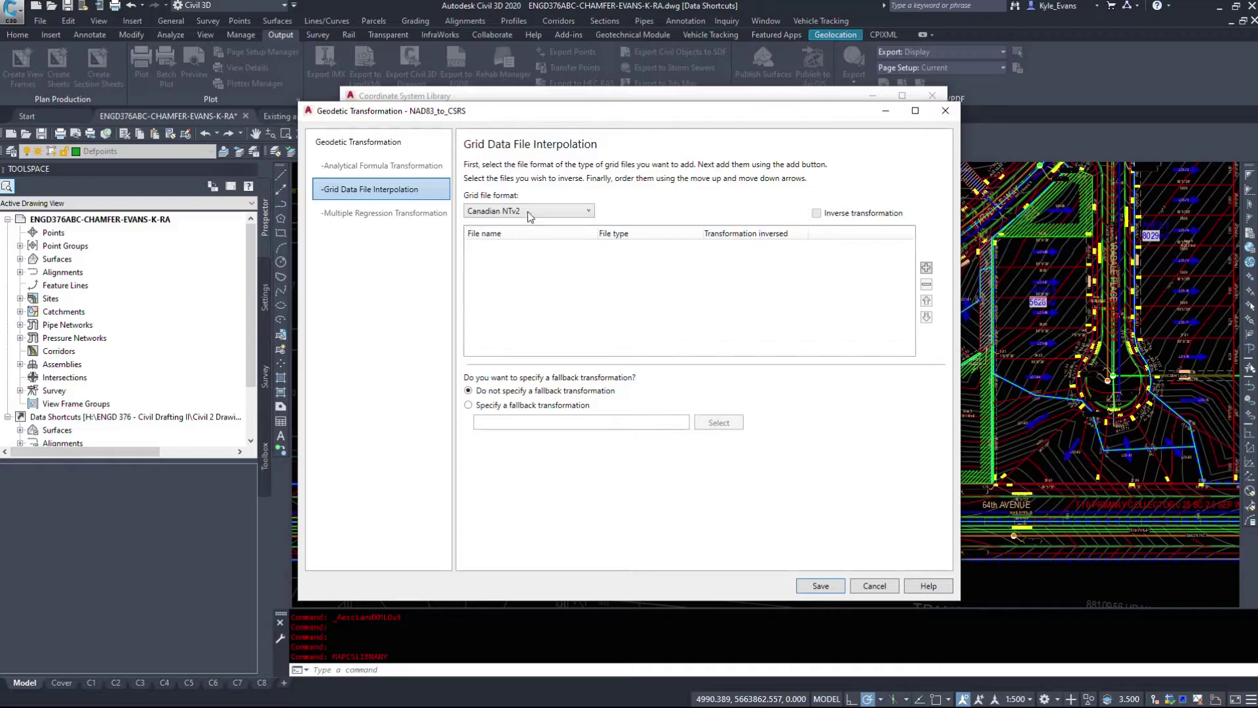
Add NTV2_0.GSB from the Canada folder of Geospatial Coordinate Systems 14.06 as the transformation's grid file
{"action": "left_click", "coordinate": [926, 267]}
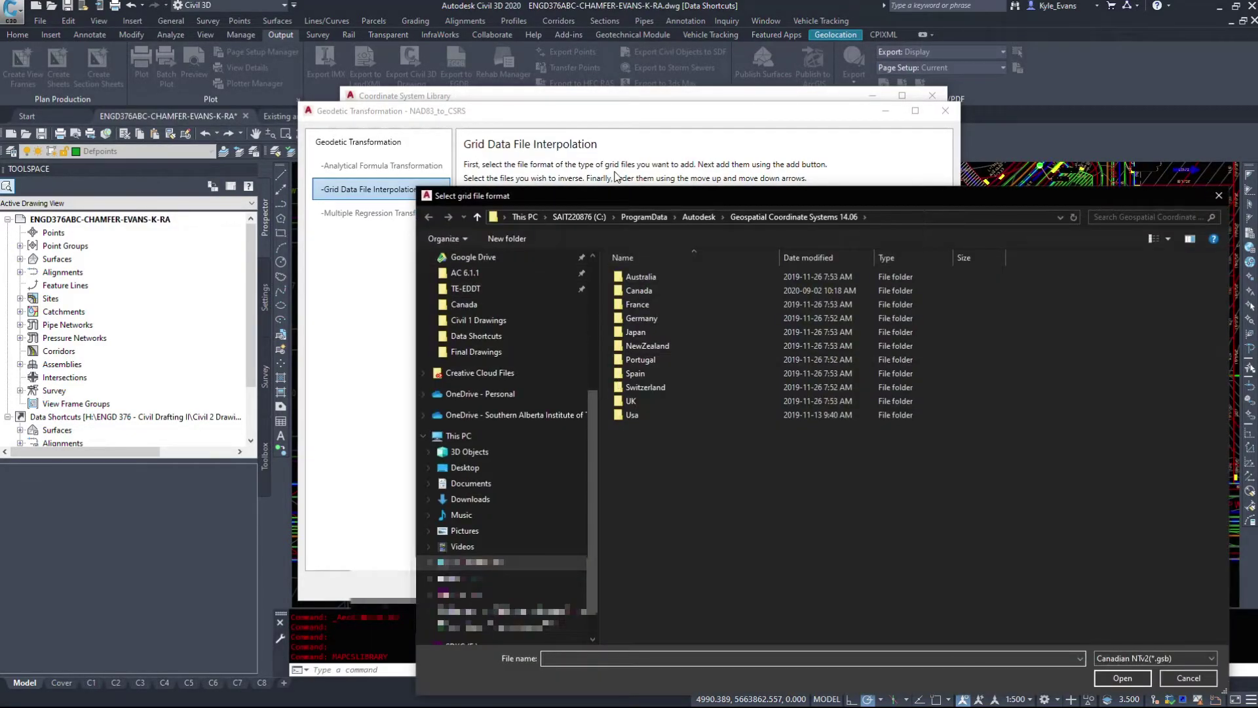
{"action": "left_click_drag", "start_coordinate": [605, 198], "coordinate": [525, 157]}
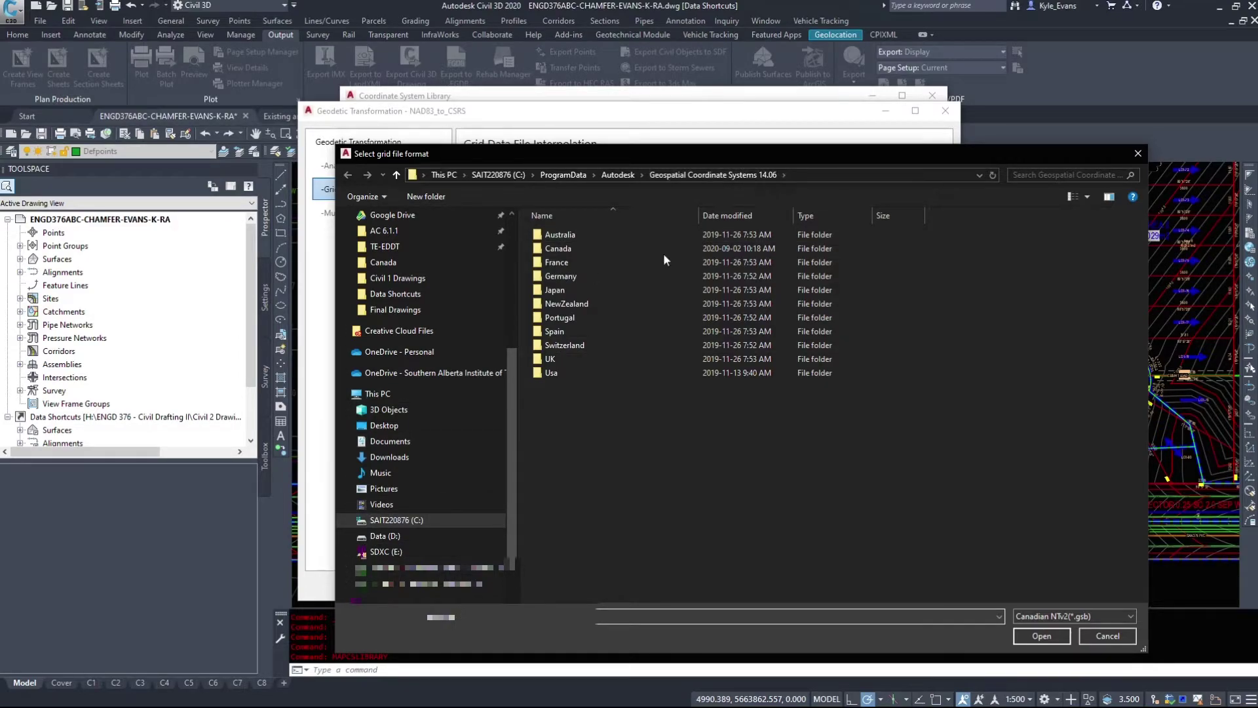
{"action": "left_click", "coordinate": [572, 249]}
{"action": "double_click", "coordinate": [571, 248]}
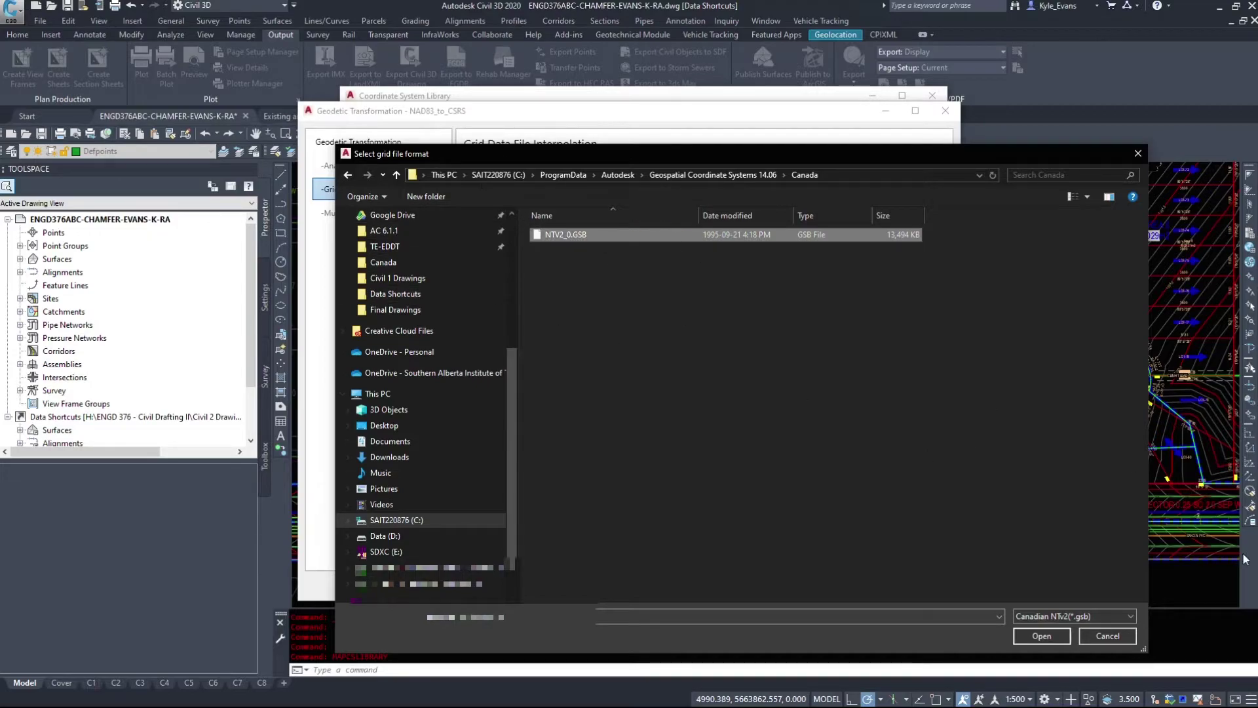
{"action": "left_click", "coordinate": [1059, 615]}
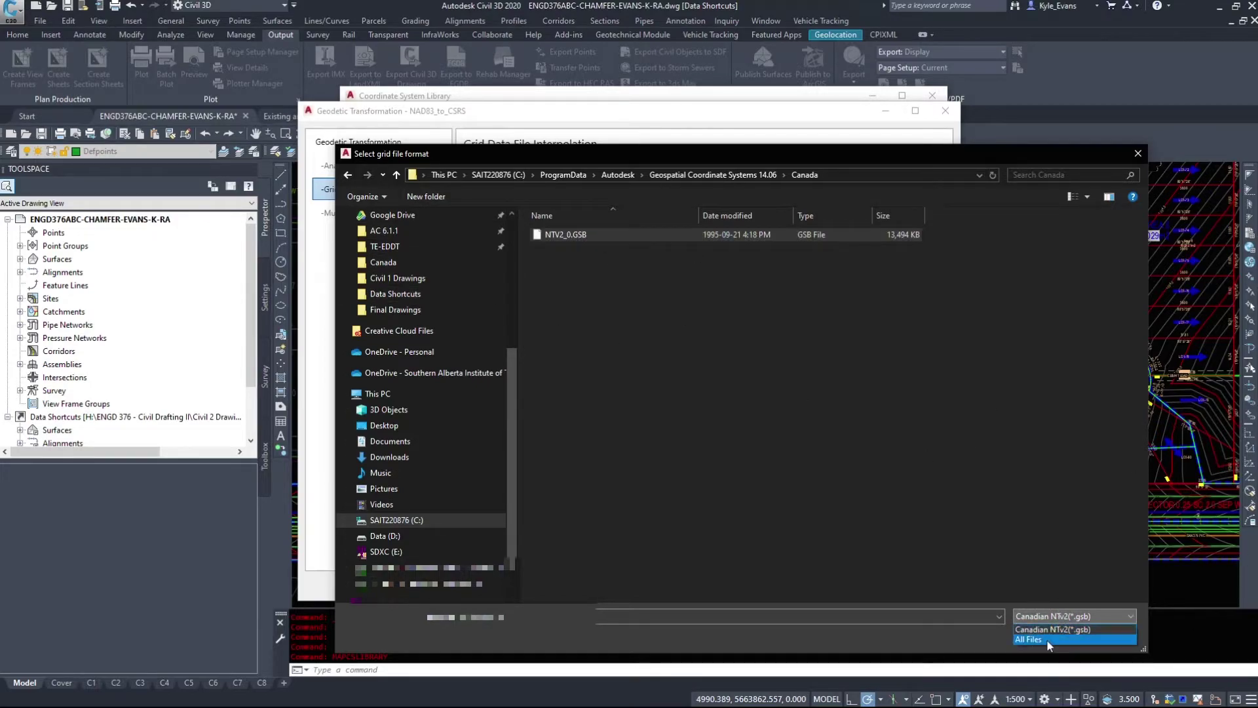
{"action": "left_click", "coordinate": [1050, 629]}
{"action": "left_click", "coordinate": [1048, 639]}
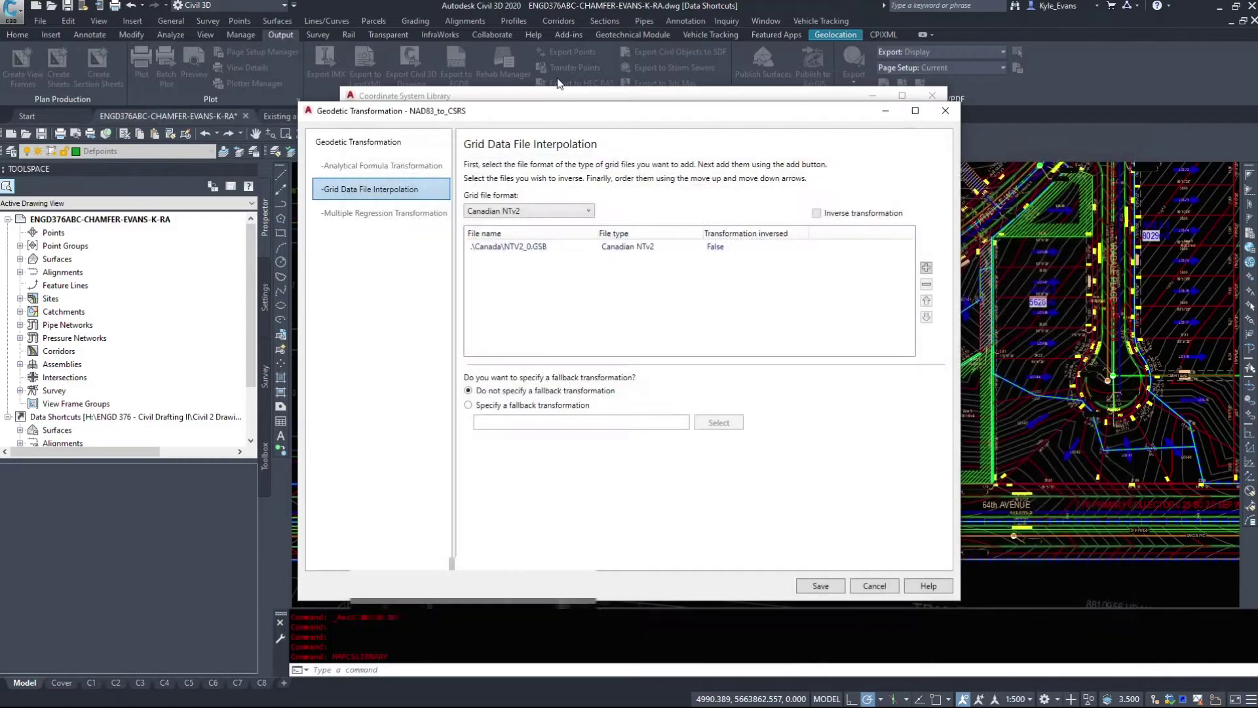
Save the NAD83_to_CSRS transformation and close both its definition and the Coordinate System Library
{"action": "left_click", "coordinate": [812, 583]}
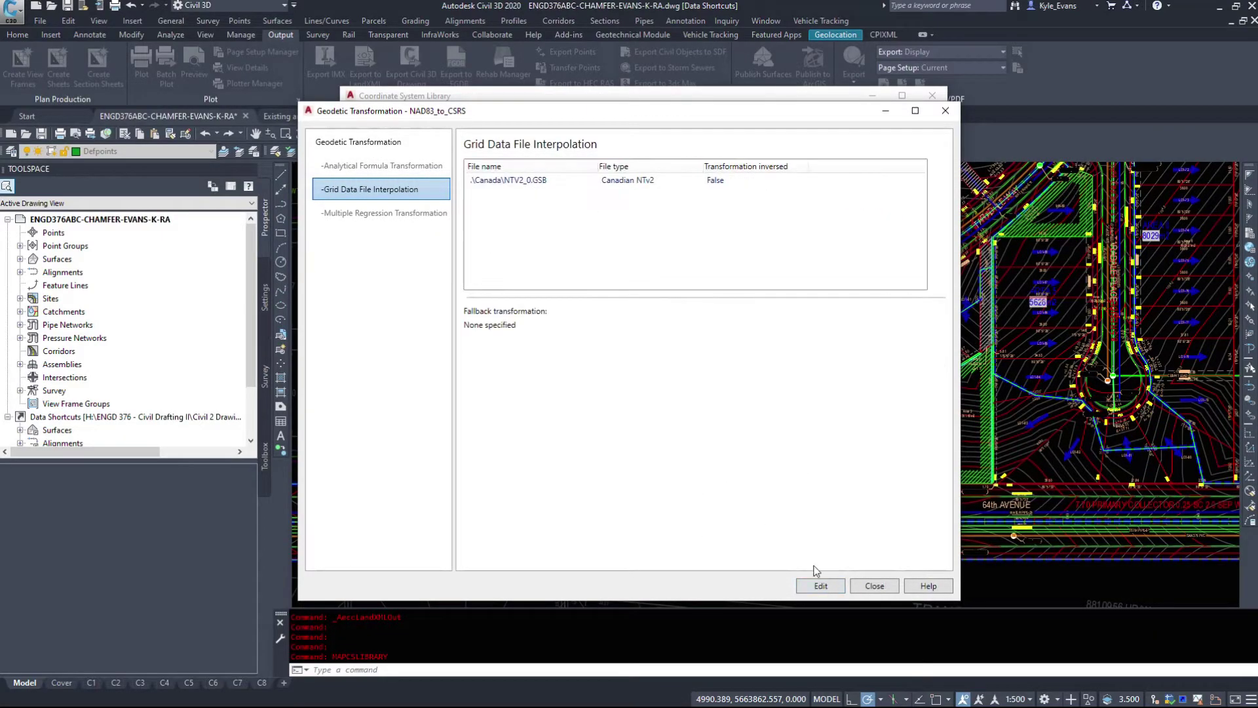
{"action": "left_click", "coordinate": [872, 588]}
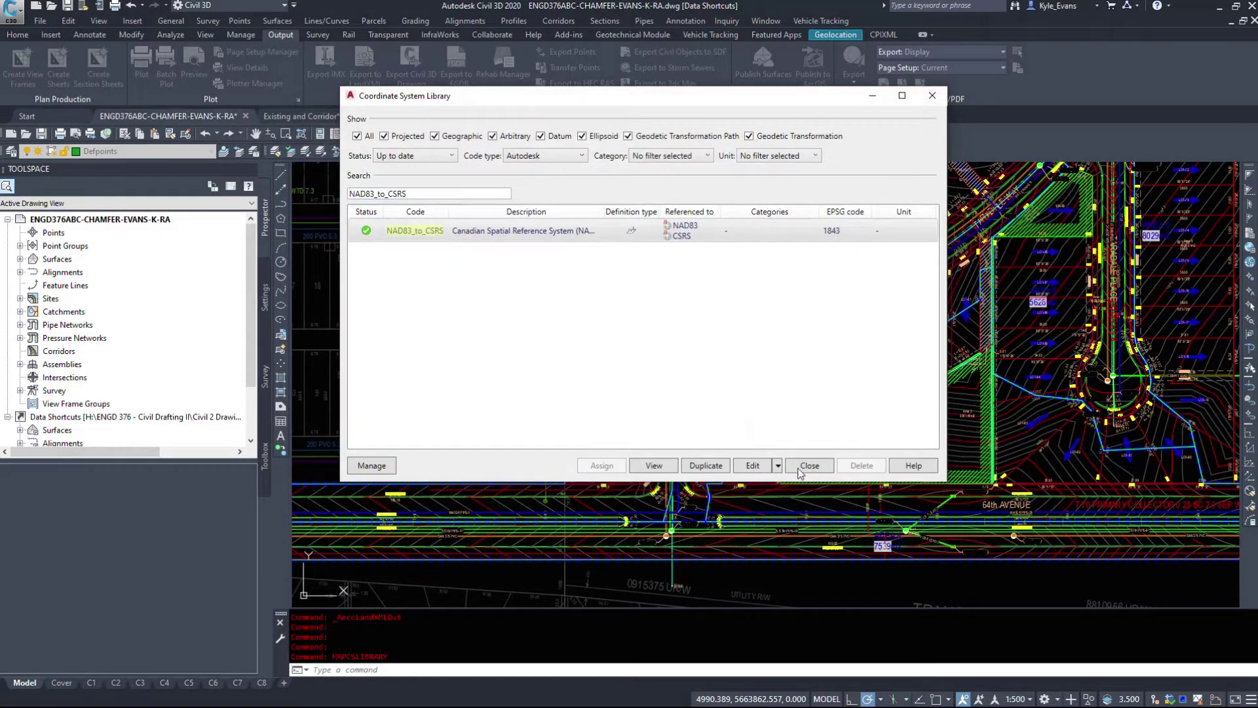
{"action": "key", "text": "Escape"}
{"action": "left_click", "coordinate": [786, 367]}
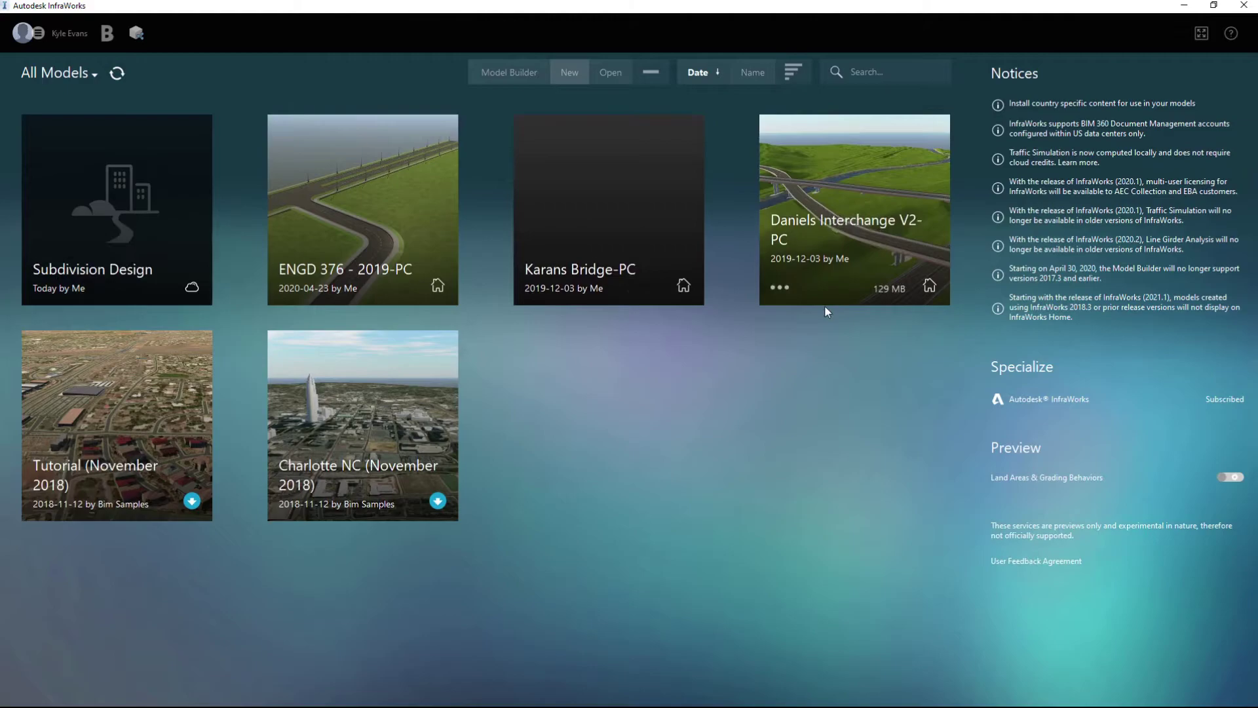
Switch to InfraWorks and open the Subdivision Design model
{"action": "mouse_move", "coordinate": [131, 193]}
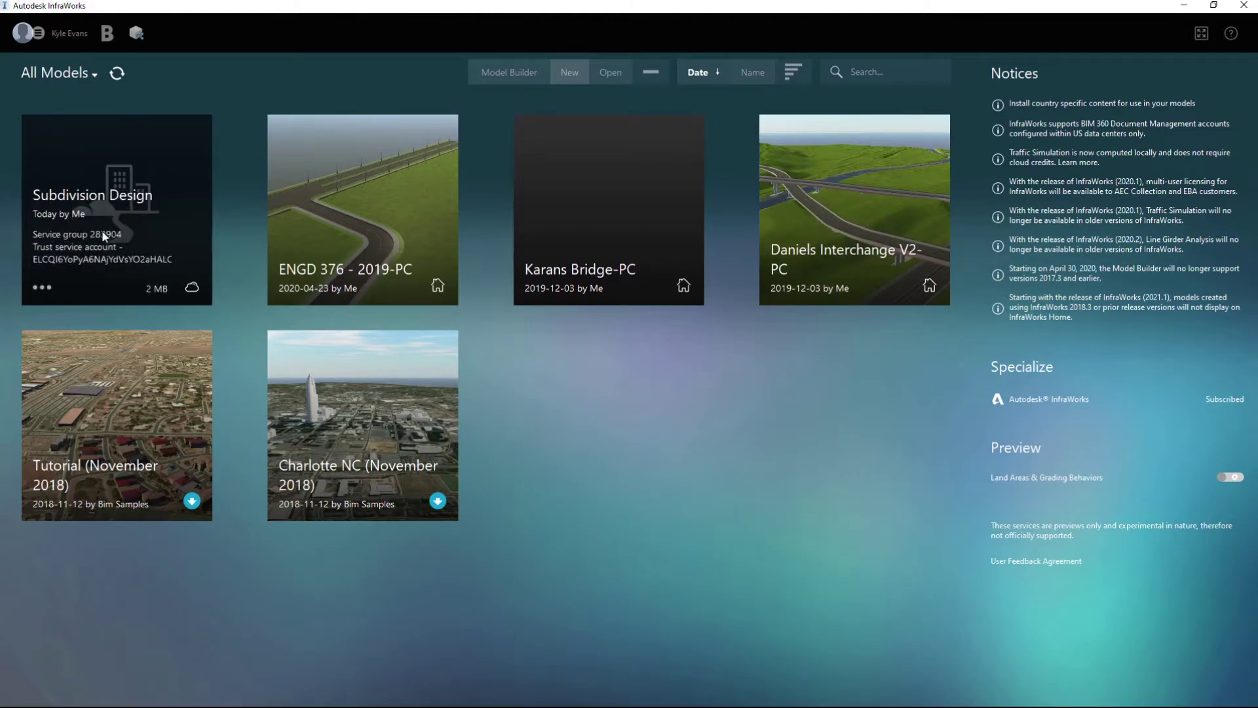
{"action": "left_click", "coordinate": [121, 243]}
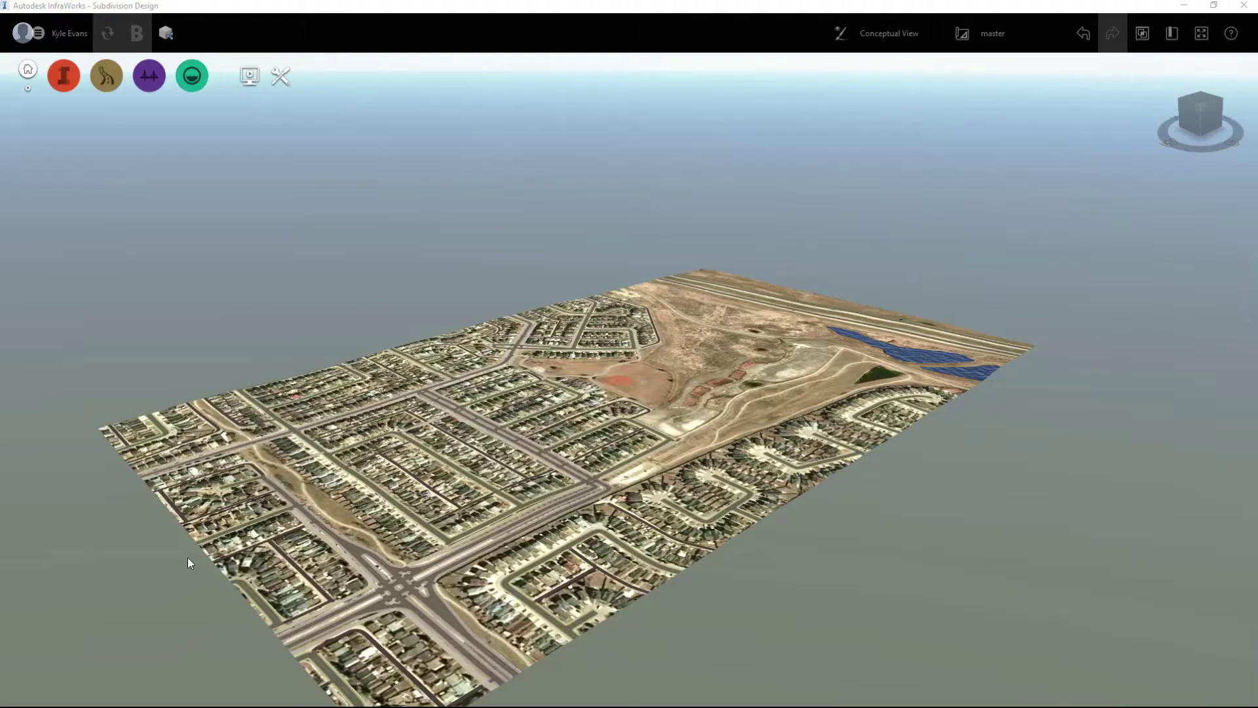
Look over the terrain towards the highway and select the triangular water area at the model's edge to inspect its properties
{"action": "scroll", "coordinate": [416, 471], "scroll_direction": "up", "scroll_amount": 5}
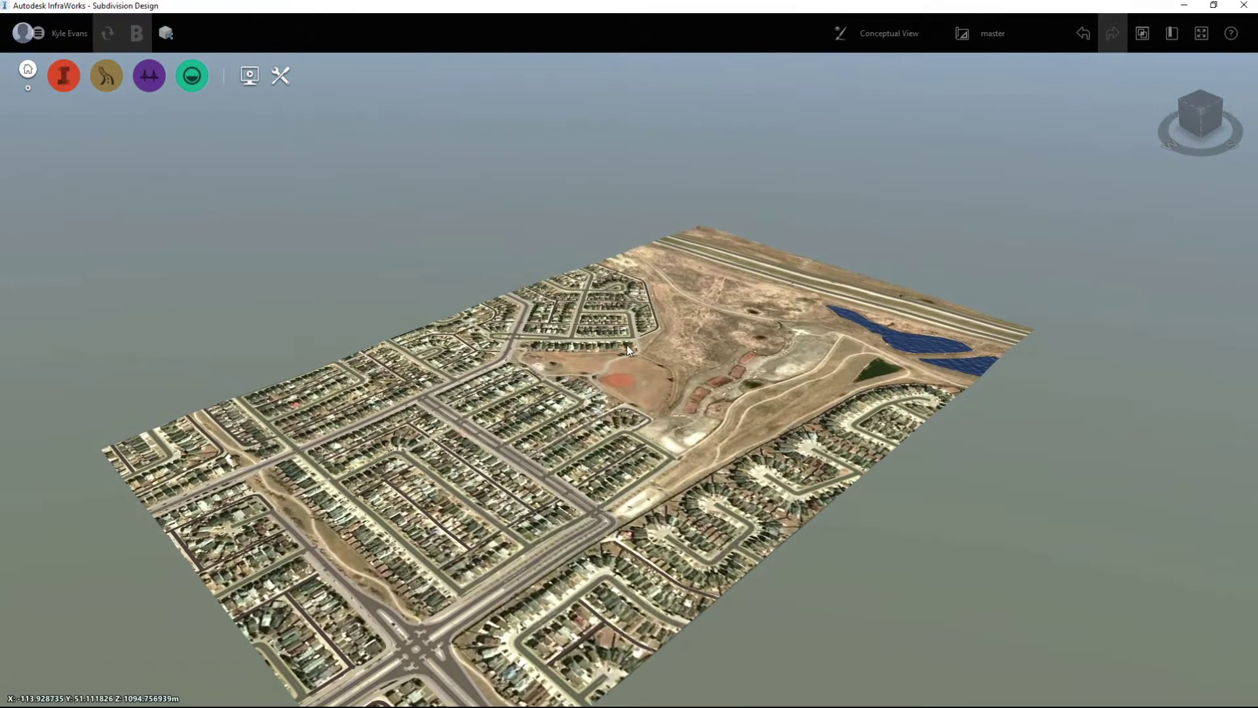
{"action": "scroll", "coordinate": [471, 536], "scroll_direction": "up", "scroll_amount": 4}
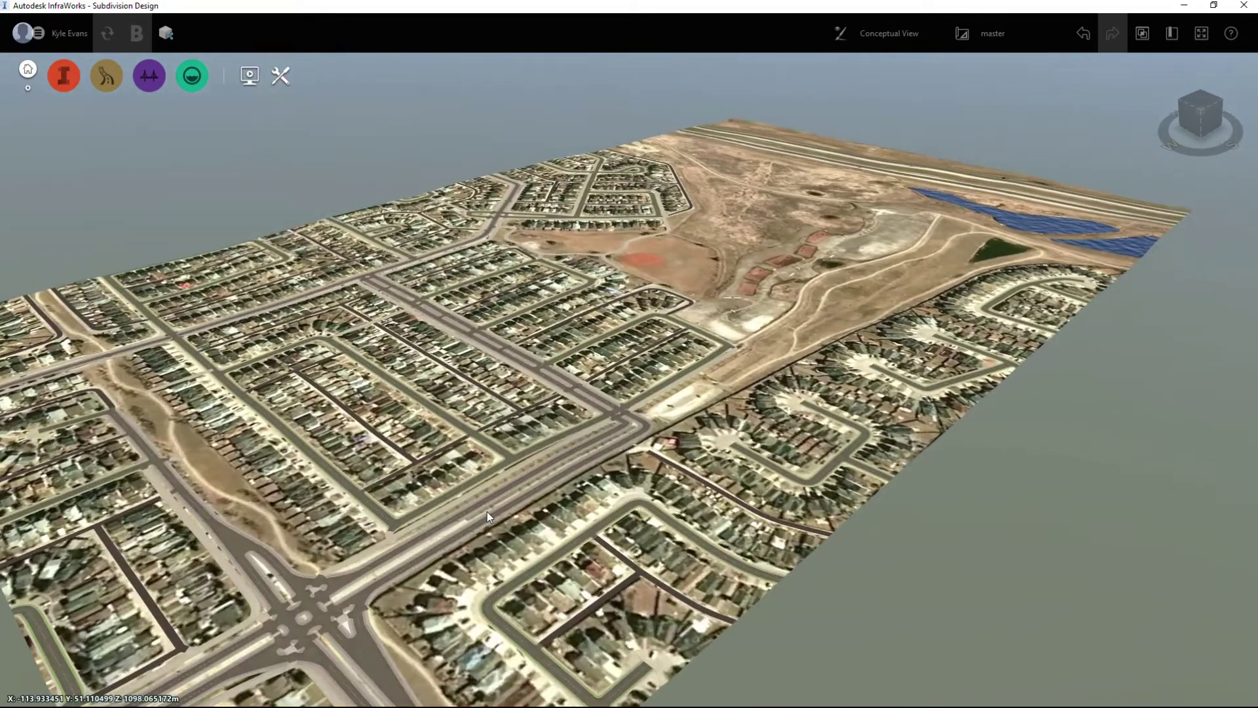
{"action": "middle_click_drag", "start_coordinate": [813, 446], "coordinate": [589, 514]}
{"action": "middle_click_drag", "start_coordinate": [1016, 214], "coordinate": [636, 431]}
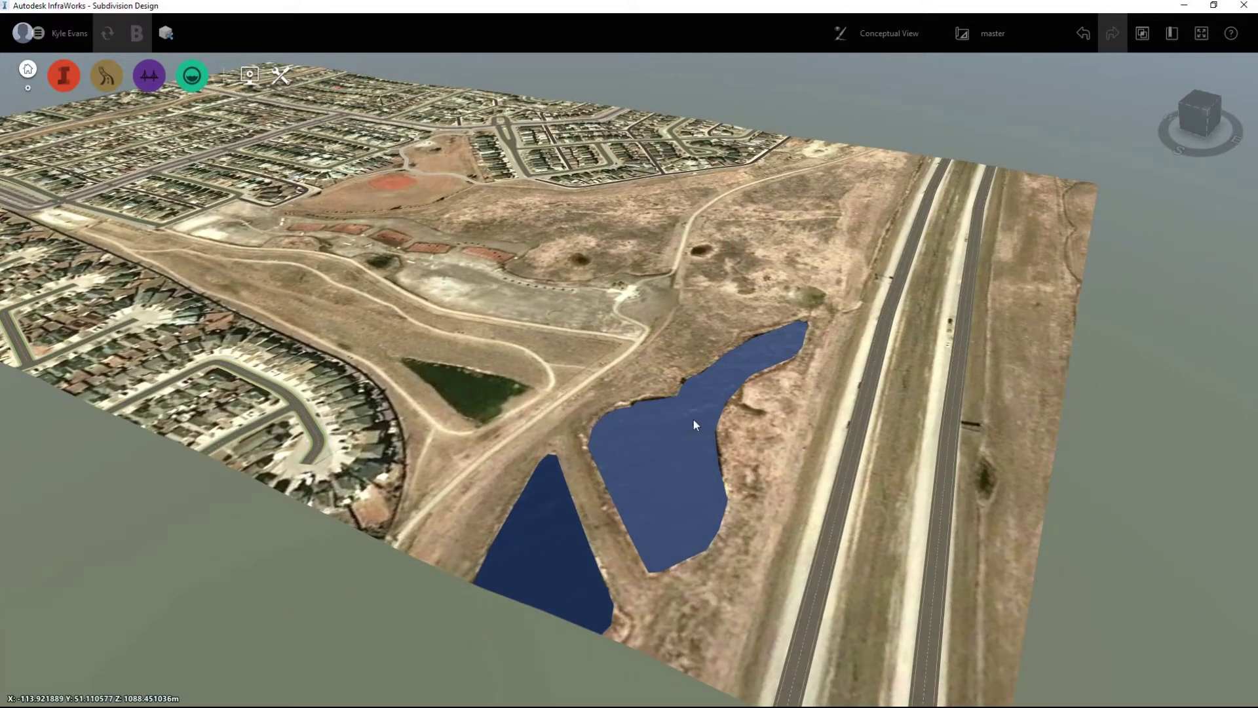
{"action": "left_click", "coordinate": [515, 538]}
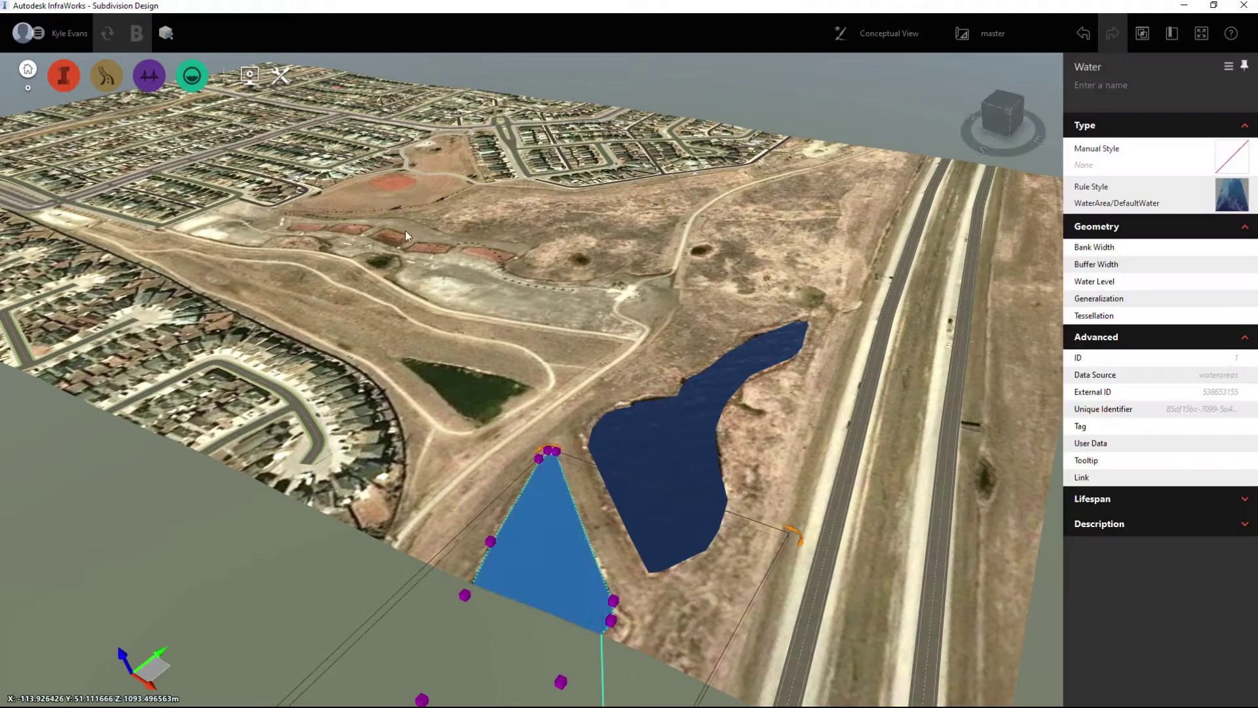
Select the outer highway carriageway beside the ponds to inspect its road properties, and clear the selection
{"action": "left_click", "coordinate": [405, 230]}
{"action": "left_click", "coordinate": [648, 420]}
{"action": "left_click", "coordinate": [884, 295]}
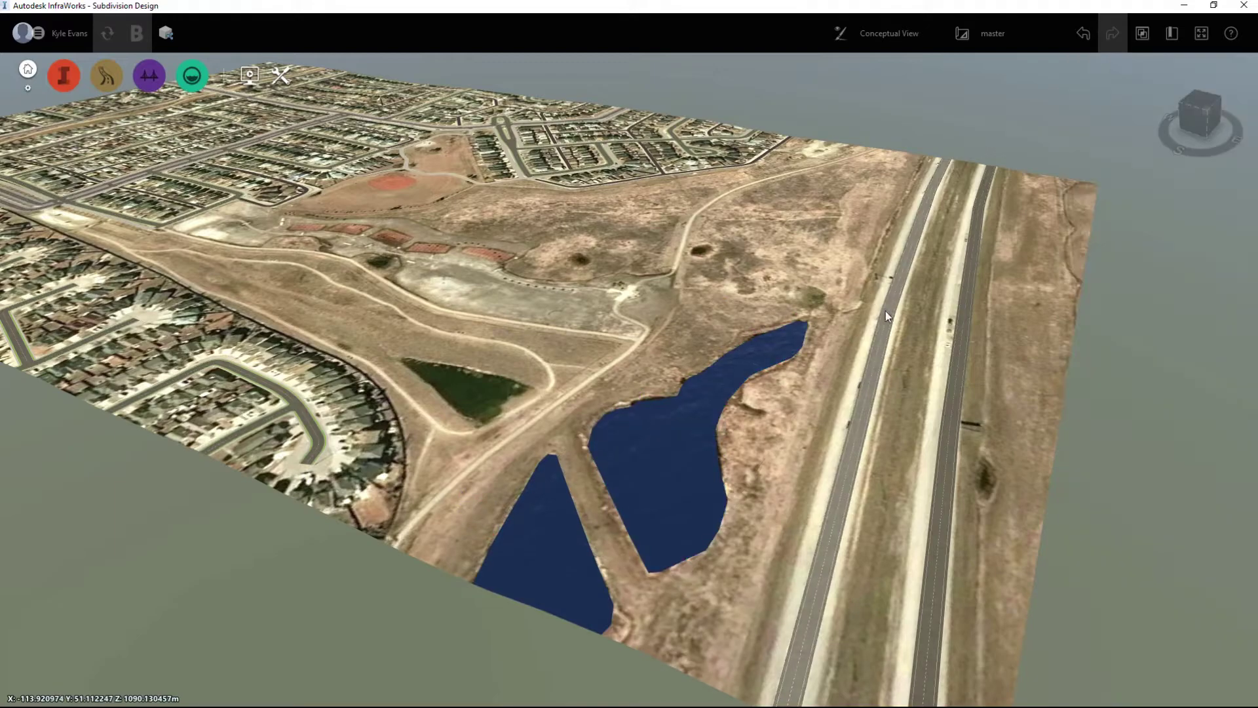
{"action": "left_click", "coordinate": [963, 382]}
{"action": "scroll", "coordinate": [970, 425], "scroll_direction": "down", "scroll_amount": 1}
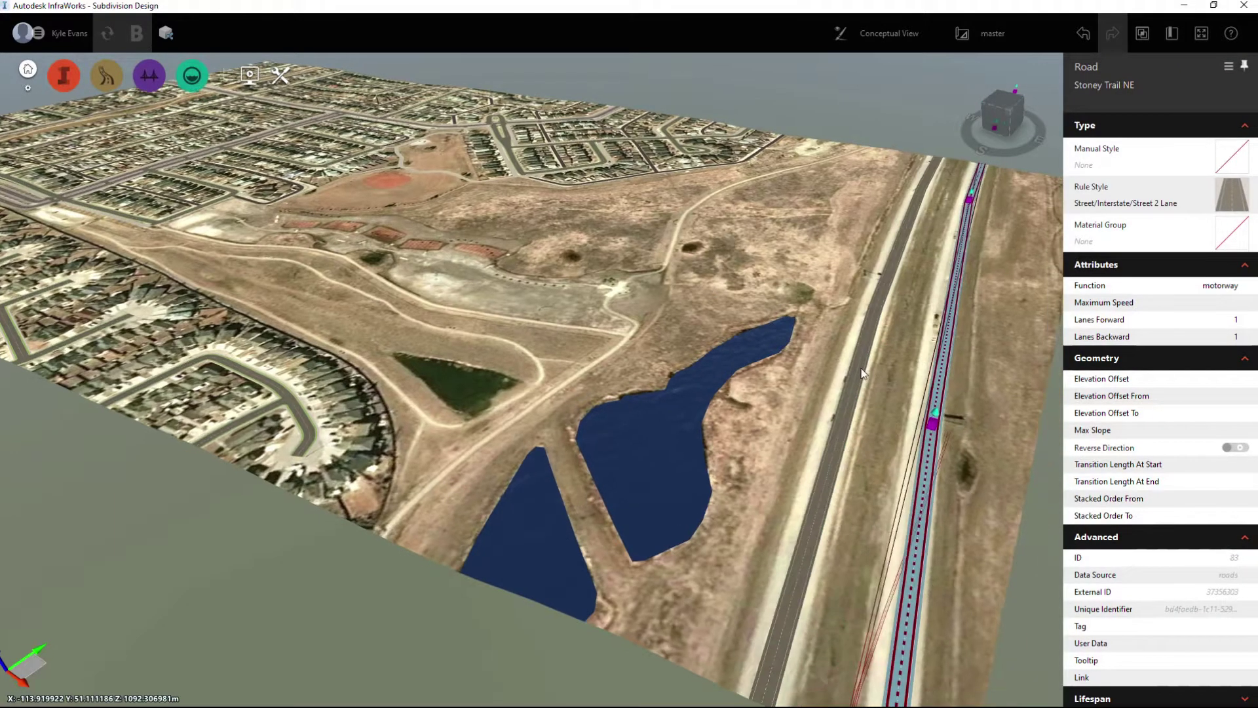
{"action": "middle_click_drag", "start_coordinate": [963, 419], "coordinate": [851, 390]}
{"action": "left_click", "coordinate": [863, 332]}
{"action": "scroll", "coordinate": [847, 418], "scroll_direction": "up", "scroll_amount": 3}
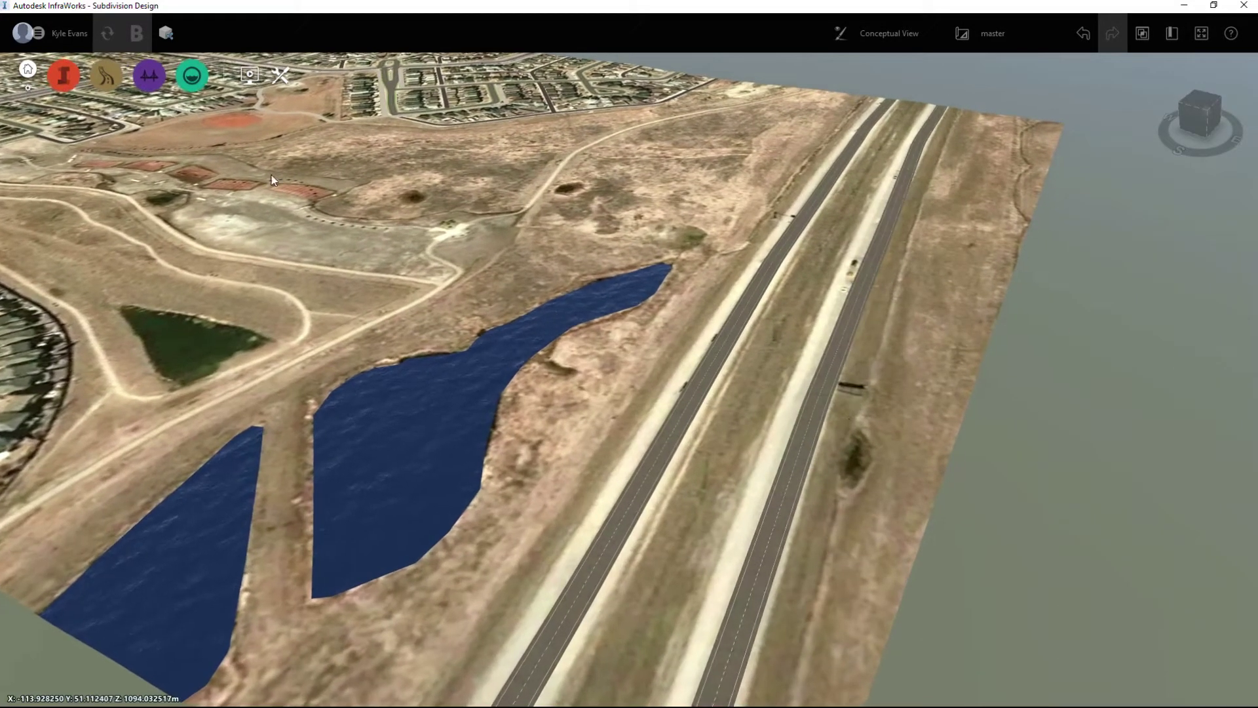
Examine the residential streets and the divided road, following it to the large intersection near the model's edge
{"action": "scroll", "coordinate": [812, 413], "scroll_direction": "down", "scroll_amount": 3}
{"action": "left_click_drag", "start_coordinate": [385, 216], "coordinate": [1047, 565]}
{"action": "middle_click_drag", "start_coordinate": [1047, 565], "coordinate": [1254, 590]}
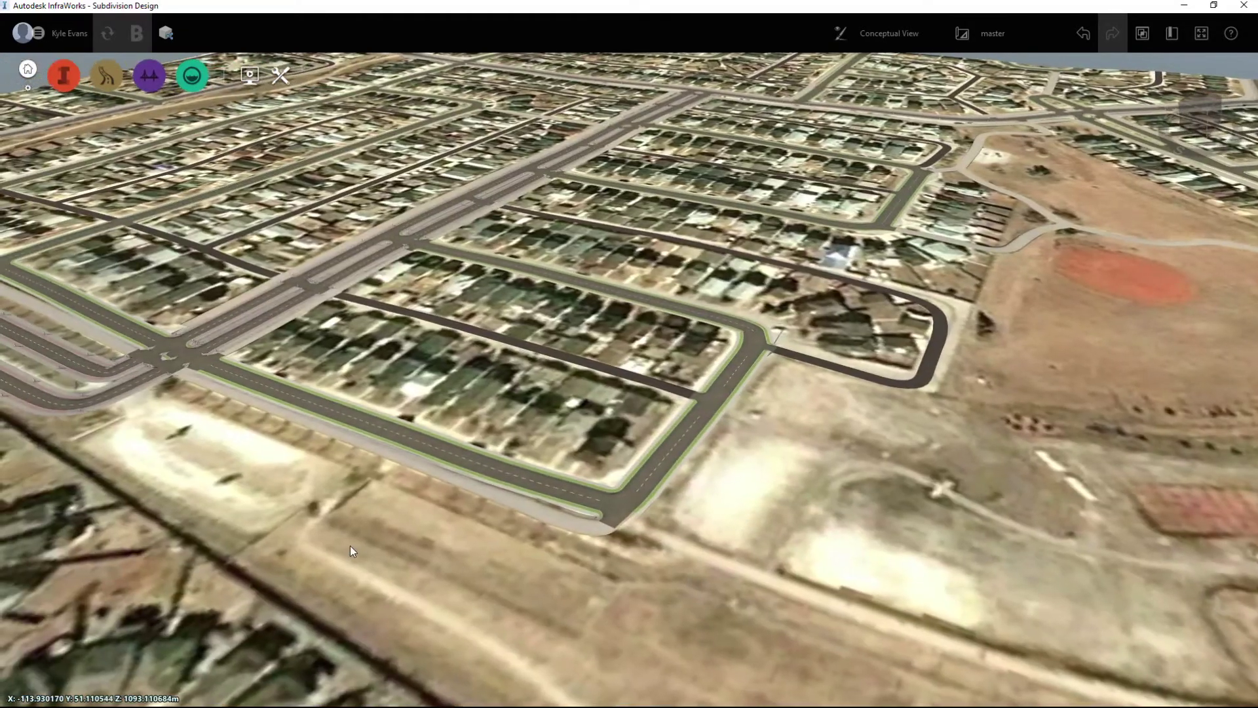
{"action": "middle_click_drag", "start_coordinate": [350, 545], "coordinate": [646, 603]}
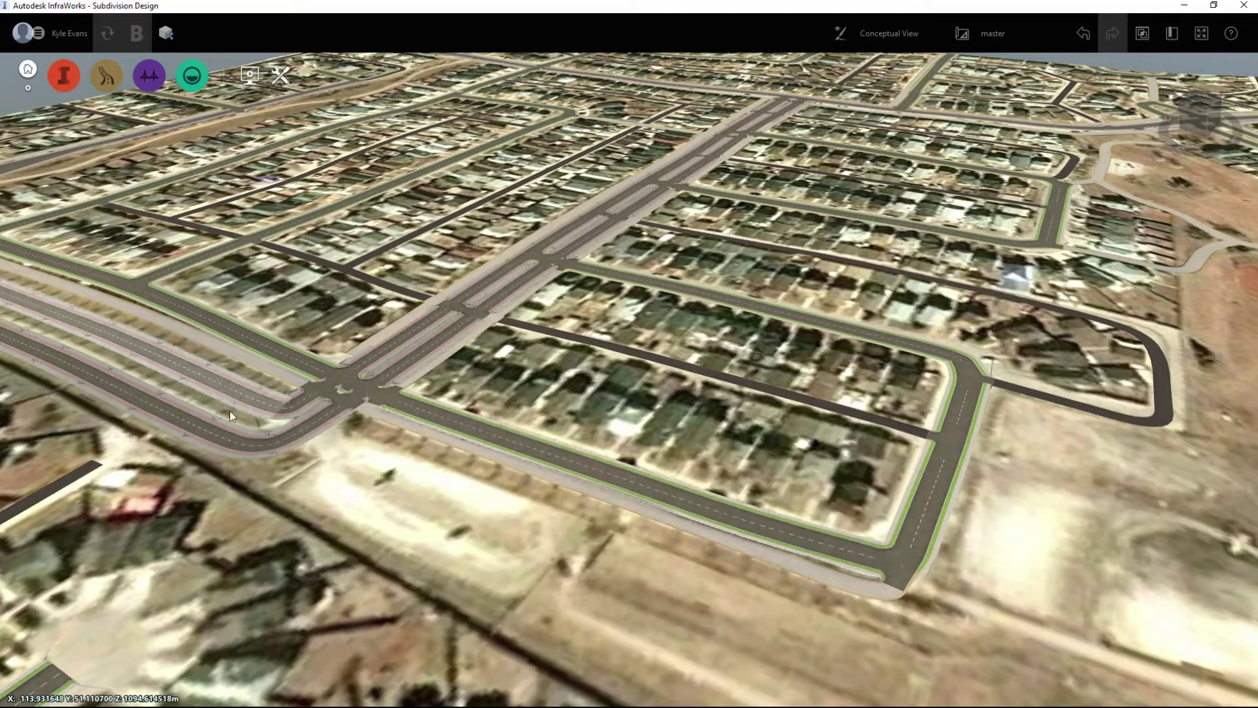
{"action": "scroll", "coordinate": [508, 469], "scroll_direction": "down", "scroll_amount": 4}
{"action": "scroll", "coordinate": [507, 471], "scroll_direction": "up", "scroll_amount": 5}
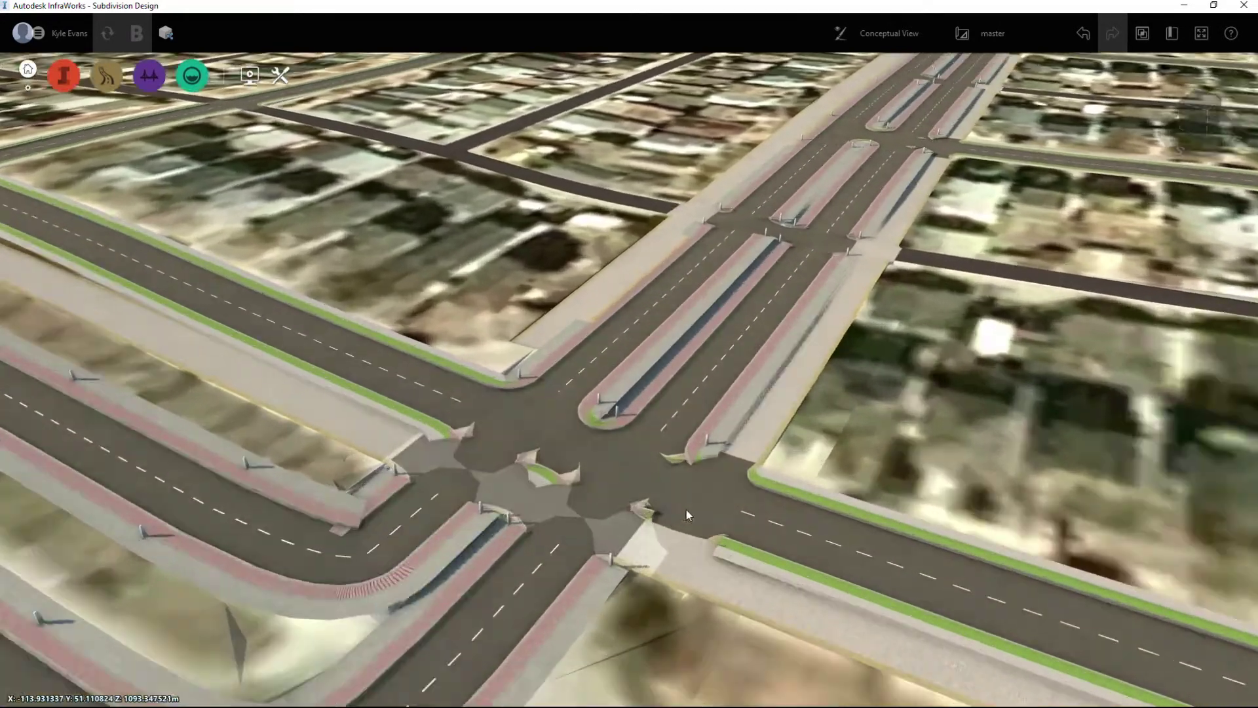
{"action": "scroll", "coordinate": [676, 470], "scroll_direction": "down", "scroll_amount": 8}
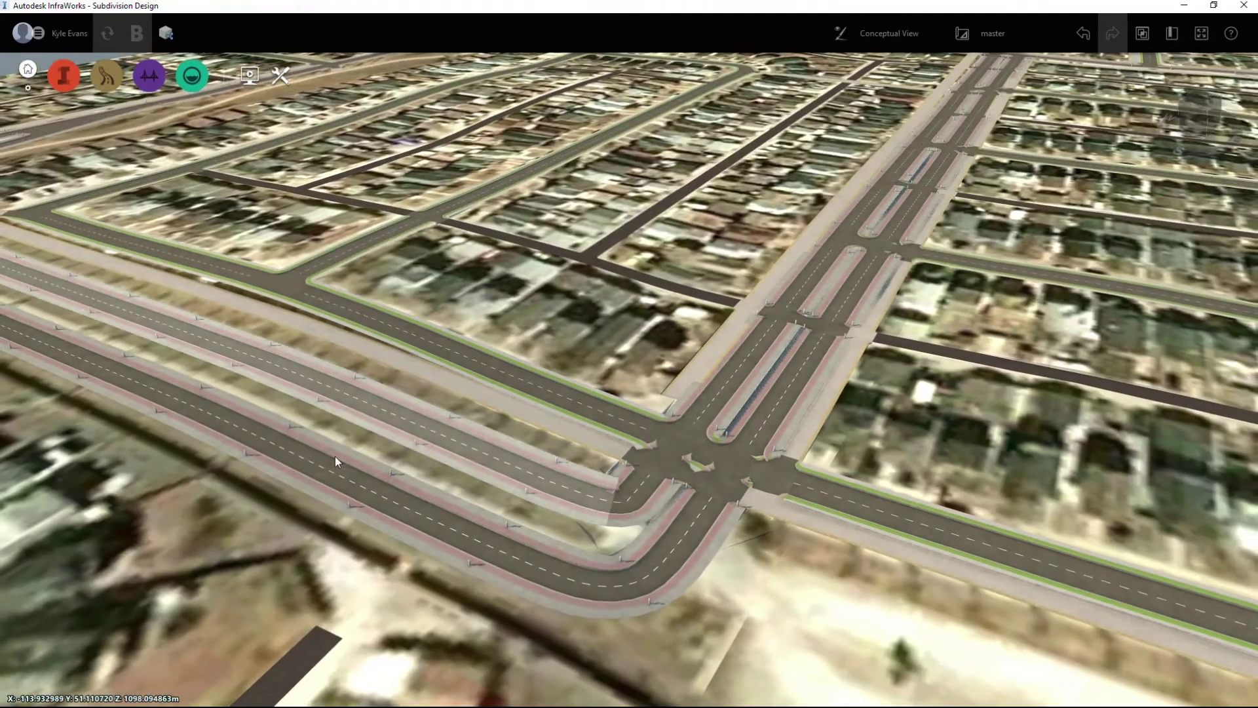
{"action": "left_click_drag", "start_coordinate": [79, 282], "coordinate": [658, 603]}
{"action": "left_click_drag", "start_coordinate": [520, 556], "coordinate": [1022, 704]}
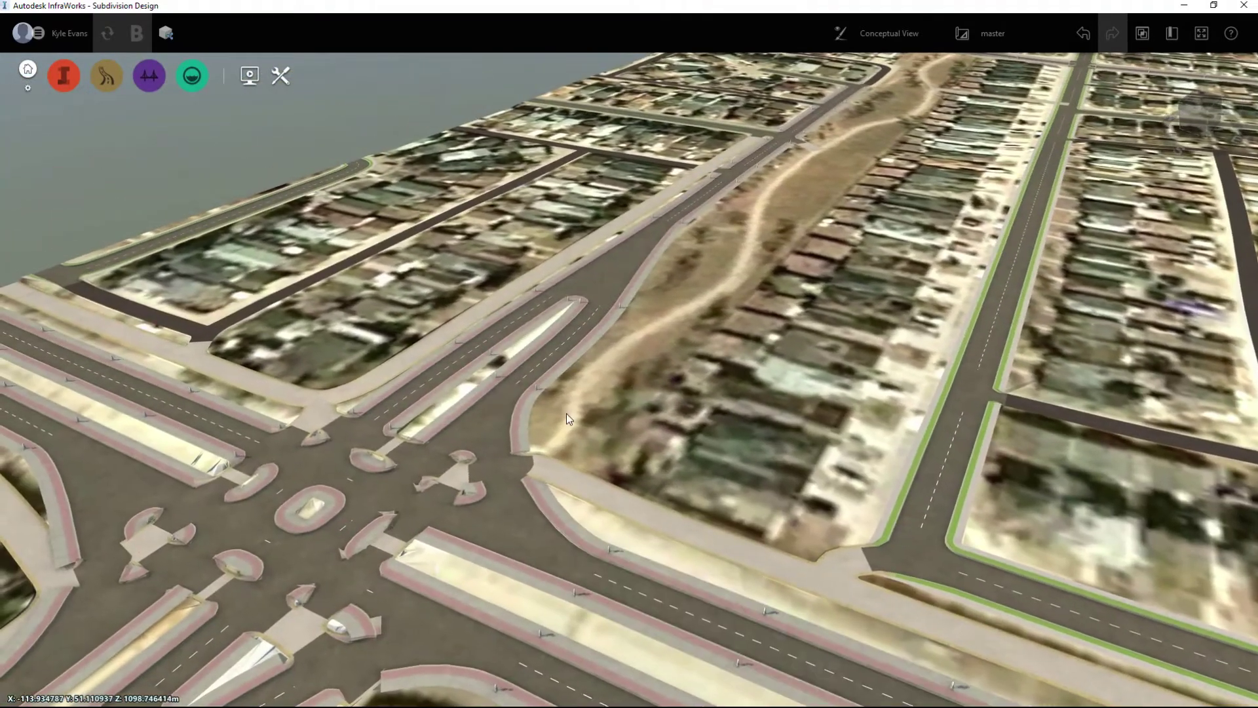
{"action": "left_click_drag", "start_coordinate": [306, 540], "coordinate": [854, 405]}
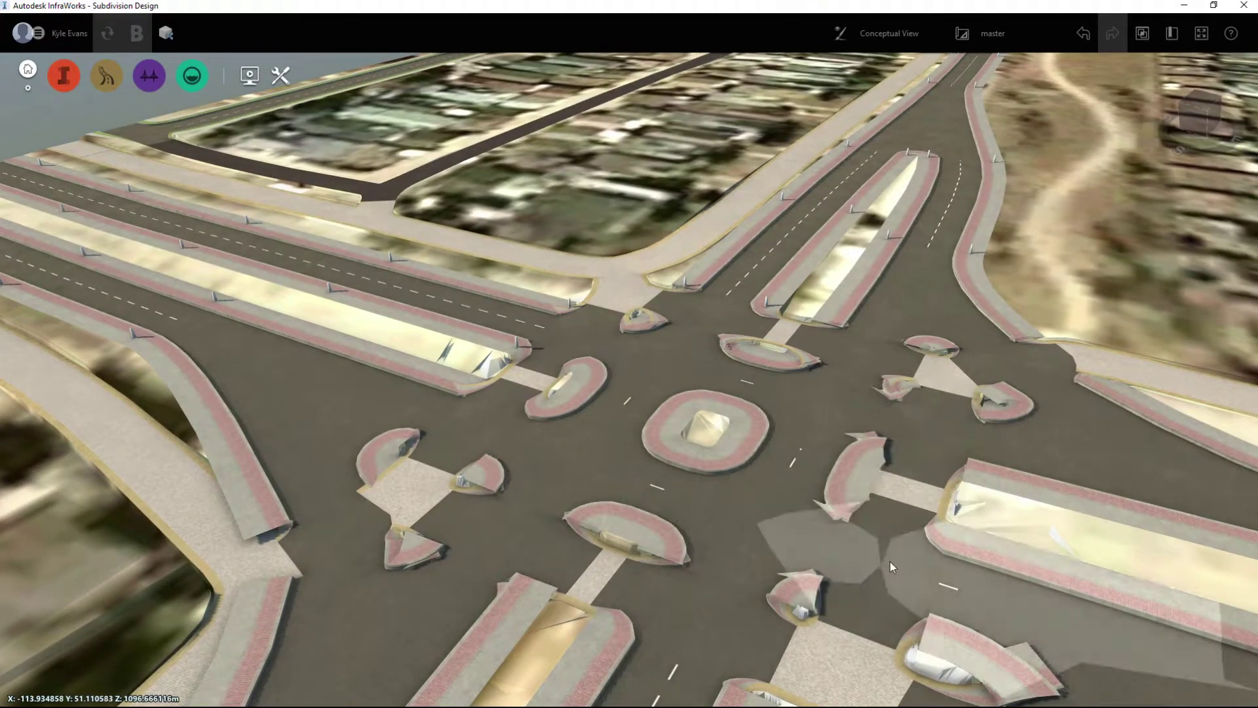
Select two of the cobblestone footway crossings at the large intersection to inspect their properties and their place in the model
{"action": "left_click", "coordinate": [890, 529]}
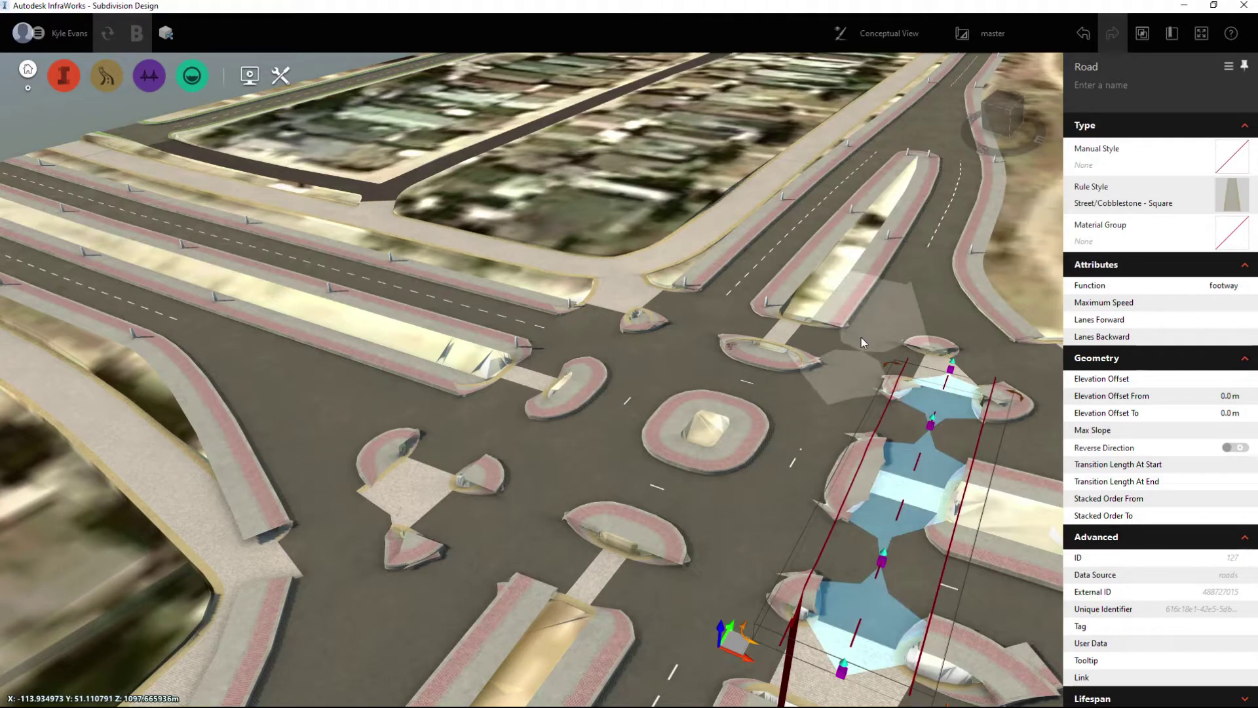
{"action": "left_click", "coordinate": [861, 337]}
{"action": "scroll", "coordinate": [693, 367], "scroll_direction": "down", "scroll_amount": 5}
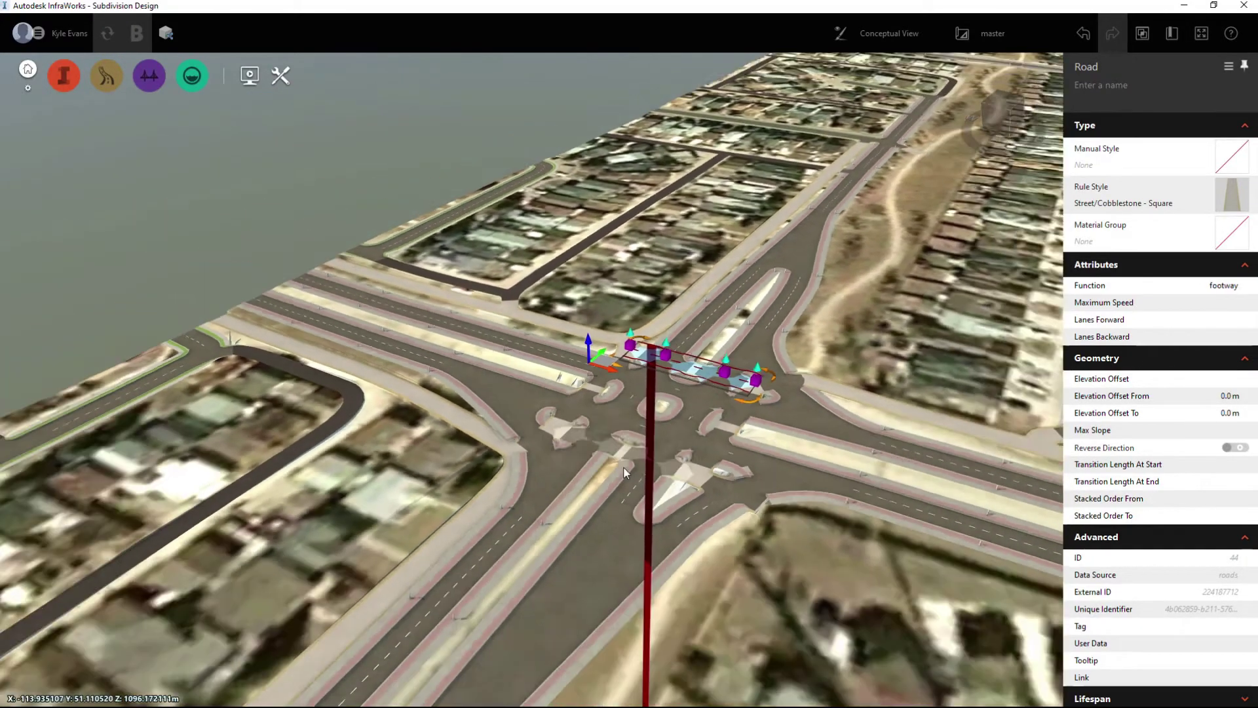
{"action": "scroll", "coordinate": [320, 154], "scroll_direction": "down", "scroll_amount": 3}
{"action": "middle_click_drag", "start_coordinate": [557, 442], "coordinate": [350, 354]}
{"action": "scroll", "coordinate": [500, 347], "scroll_direction": "up", "scroll_amount": 1}
{"action": "scroll", "coordinate": [527, 425], "scroll_direction": "down", "scroll_amount": 3}
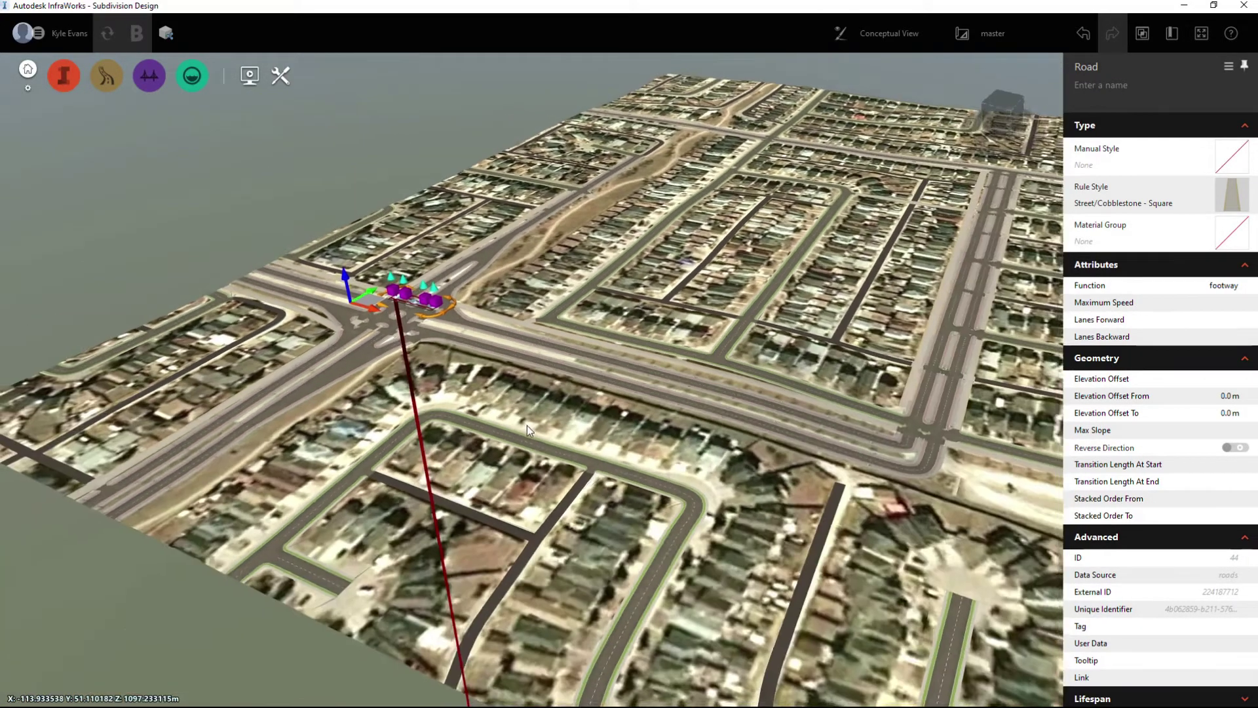
{"action": "scroll", "coordinate": [527, 426], "scroll_direction": "down", "scroll_amount": 3}
{"action": "scroll", "coordinate": [643, 407], "scroll_direction": "up", "scroll_amount": 5}
{"action": "scroll", "coordinate": [615, 382], "scroll_direction": "down", "scroll_amount": 3}
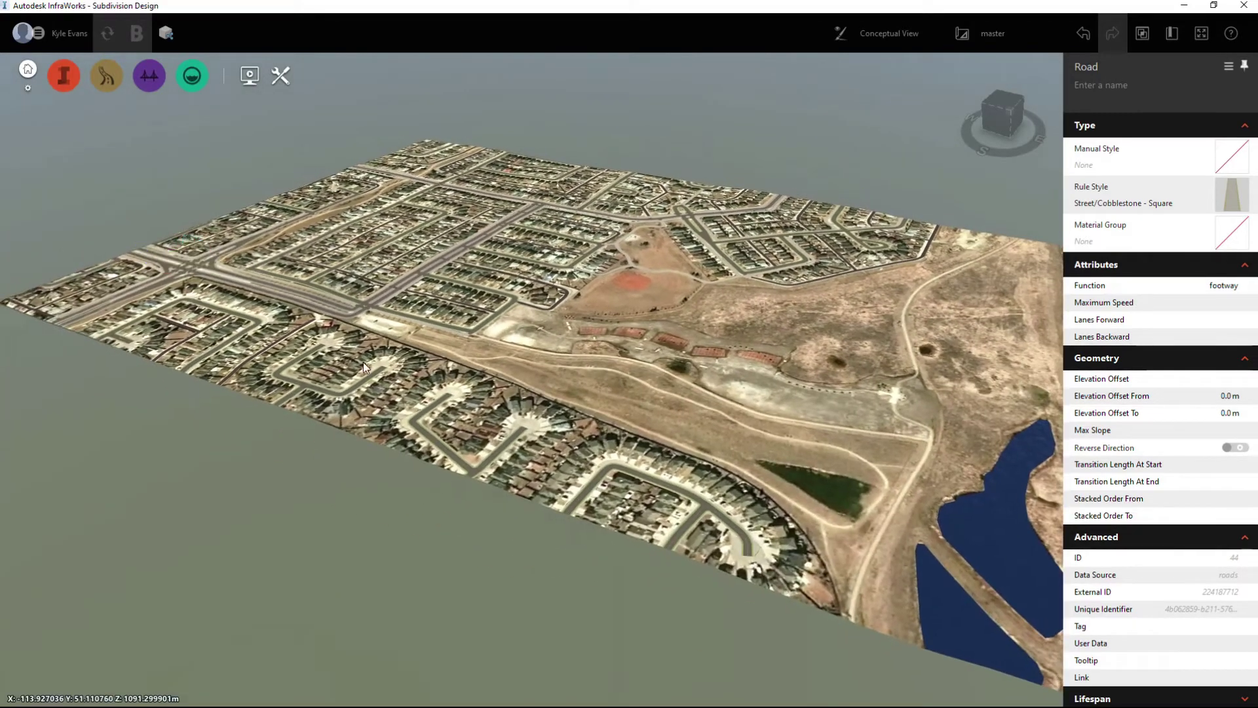
Clear the selection and examine the terrain's relief from ground level and from above the open land by the ponds
{"action": "key", "text": "Escape"}
{"action": "left_click_drag", "start_coordinate": [363, 362], "coordinate": [507, 427]}
{"action": "middle_click_drag", "start_coordinate": [627, 467], "coordinate": [638, 434]}
{"action": "left_click_drag", "start_coordinate": [638, 431], "coordinate": [604, 384]}
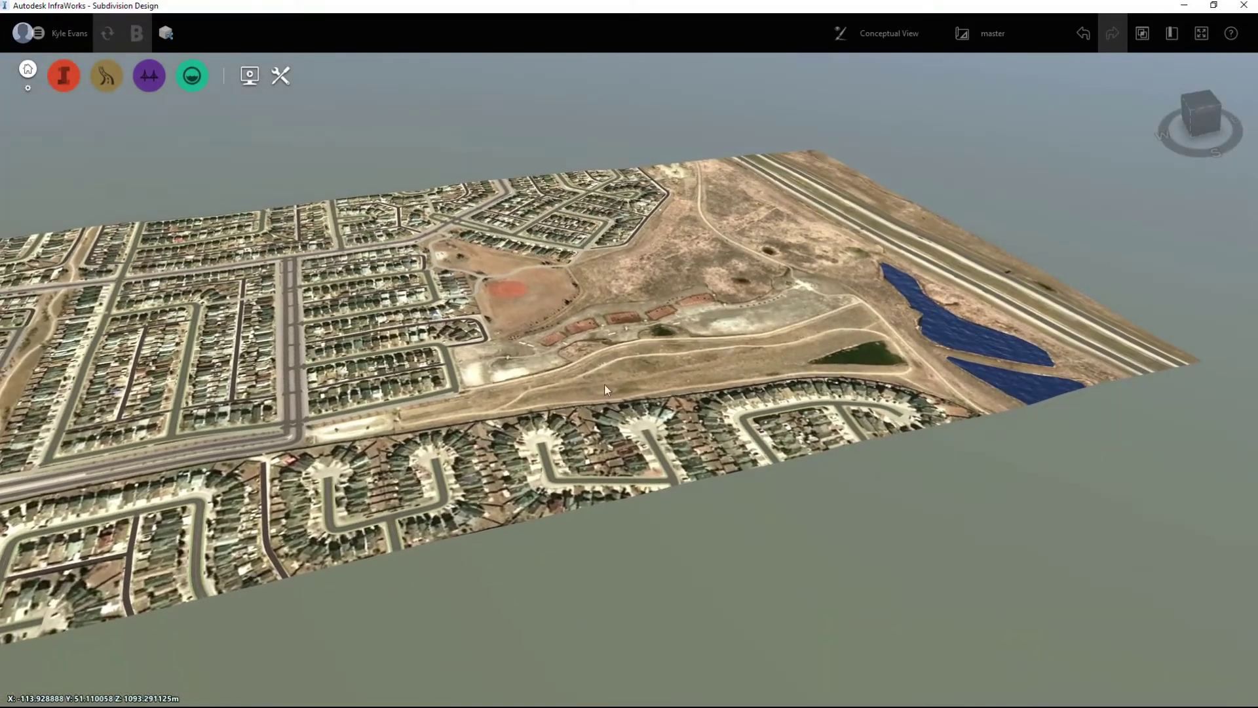
{"action": "scroll", "coordinate": [705, 293], "scroll_direction": "up", "scroll_amount": 3}
{"action": "left_click_drag", "start_coordinate": [539, 355], "coordinate": [500, 314]}
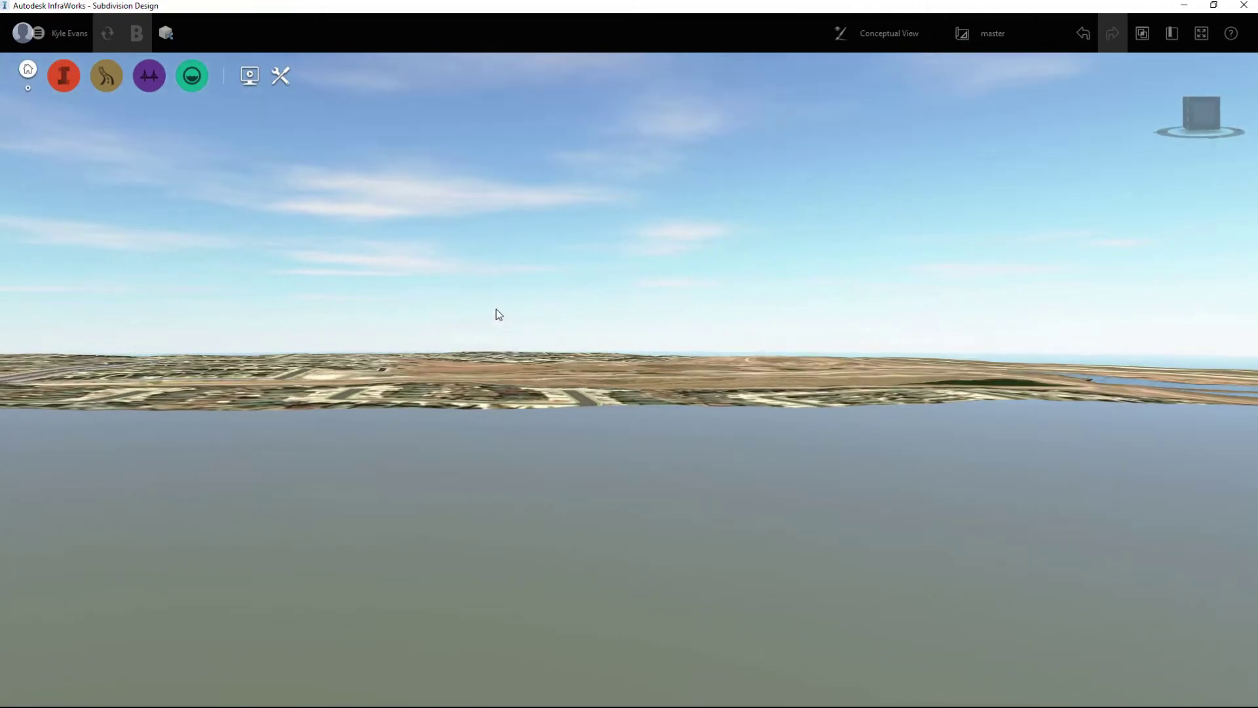
{"action": "scroll", "coordinate": [686, 366], "scroll_direction": "up", "scroll_amount": 3}
{"action": "scroll", "coordinate": [647, 427], "scroll_direction": "up", "scroll_amount": 4}
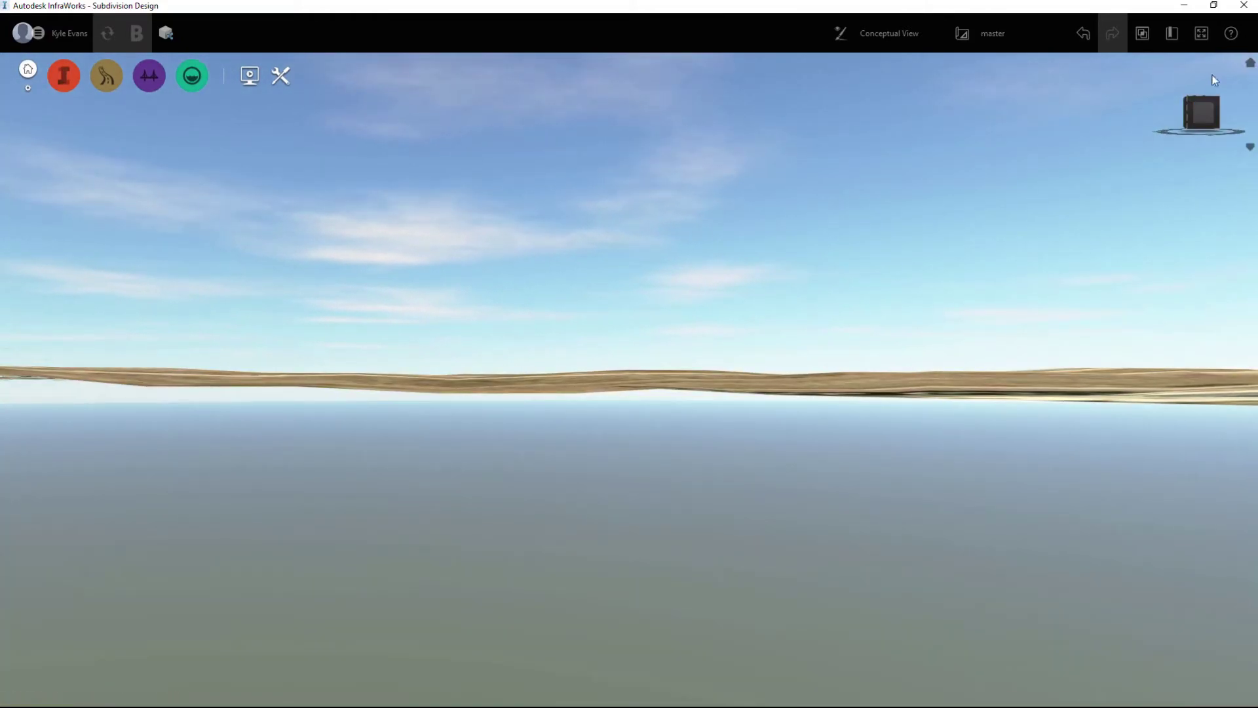
{"action": "left_click", "coordinate": [1199, 116]}
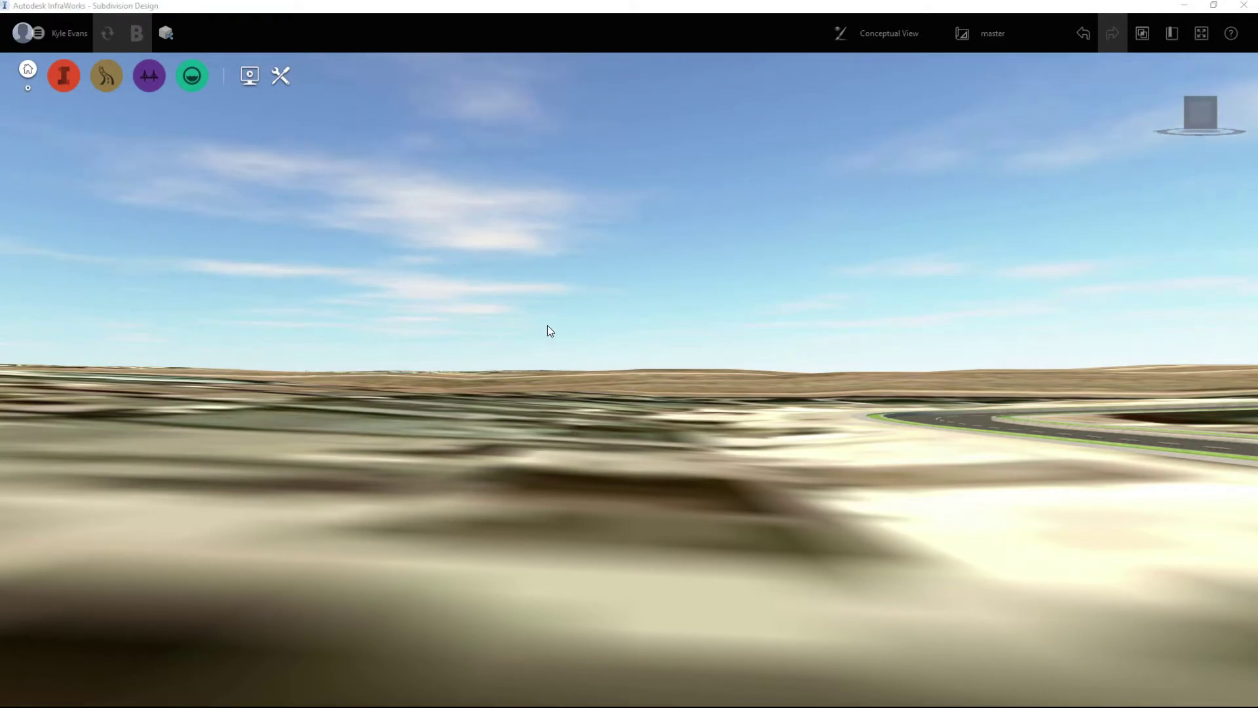
{"action": "left_click_drag", "start_coordinate": [548, 325], "coordinate": [440, 412]}
{"action": "scroll", "coordinate": [441, 418], "scroll_direction": "down", "scroll_amount": 5}
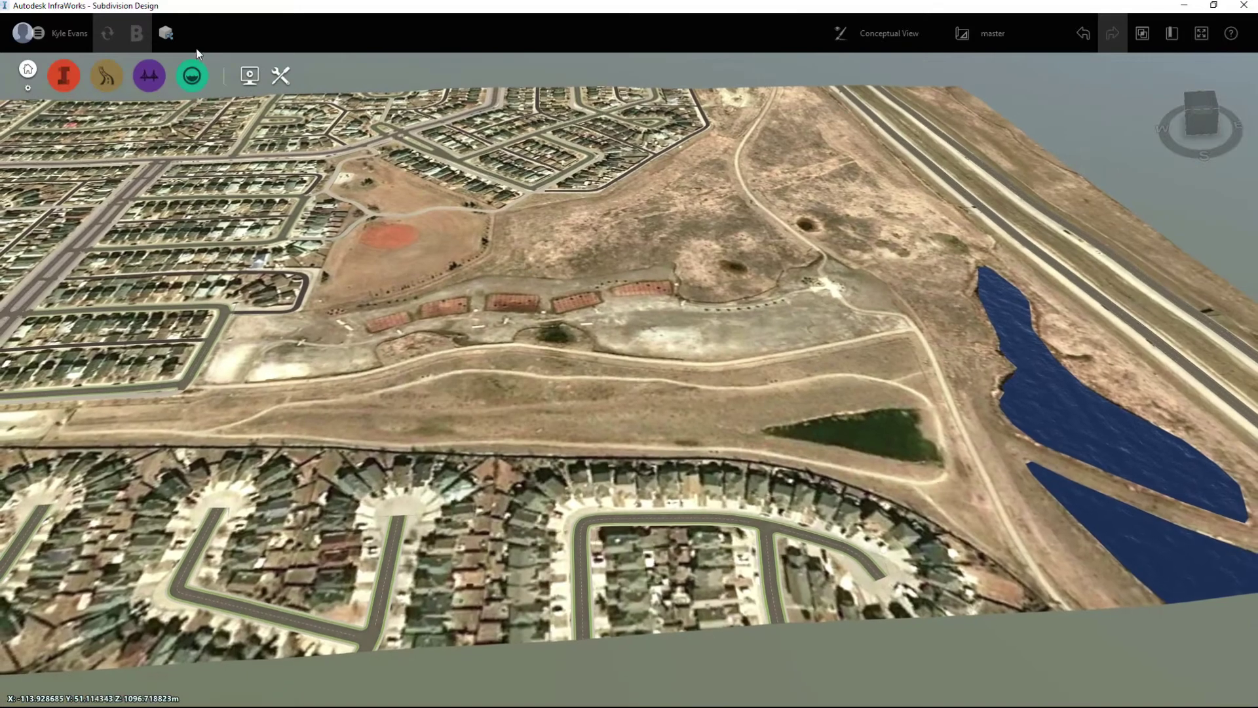
Return to the model home screen and try to delete the Subdivision Design cloud model
{"action": "left_click", "coordinate": [27, 75]}
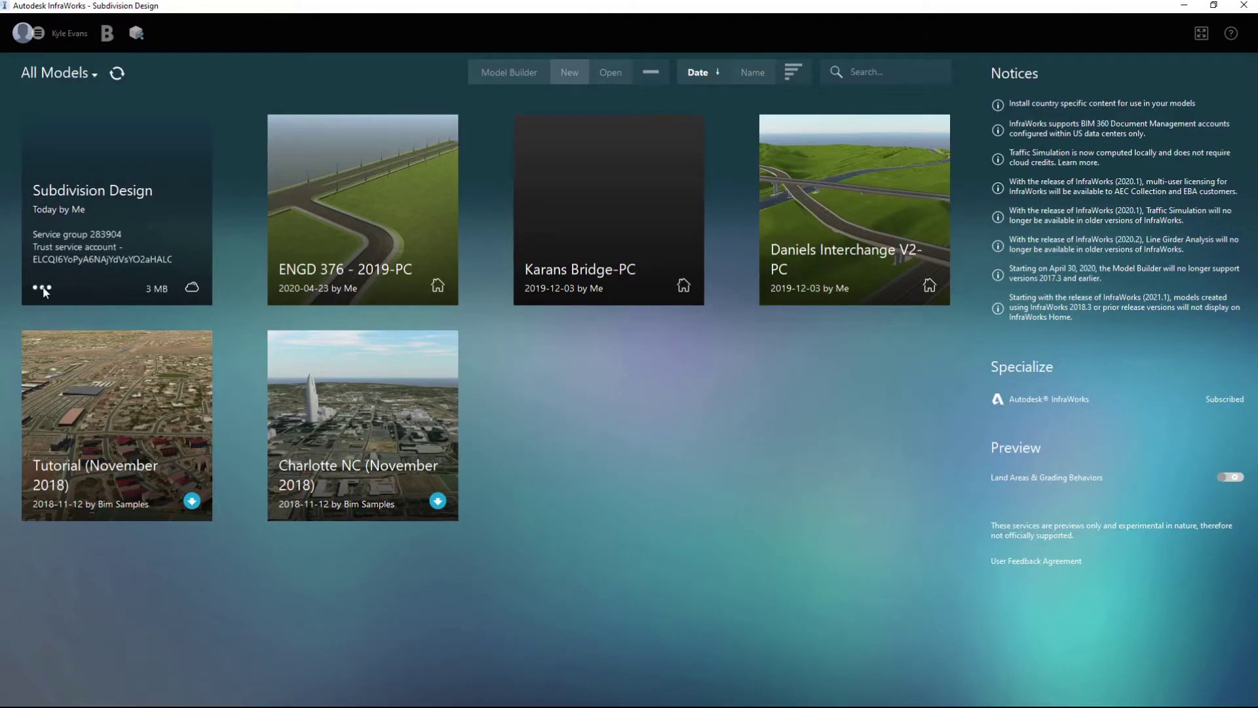
{"action": "left_click", "coordinate": [43, 288]}
{"action": "left_click", "coordinate": [68, 346]}
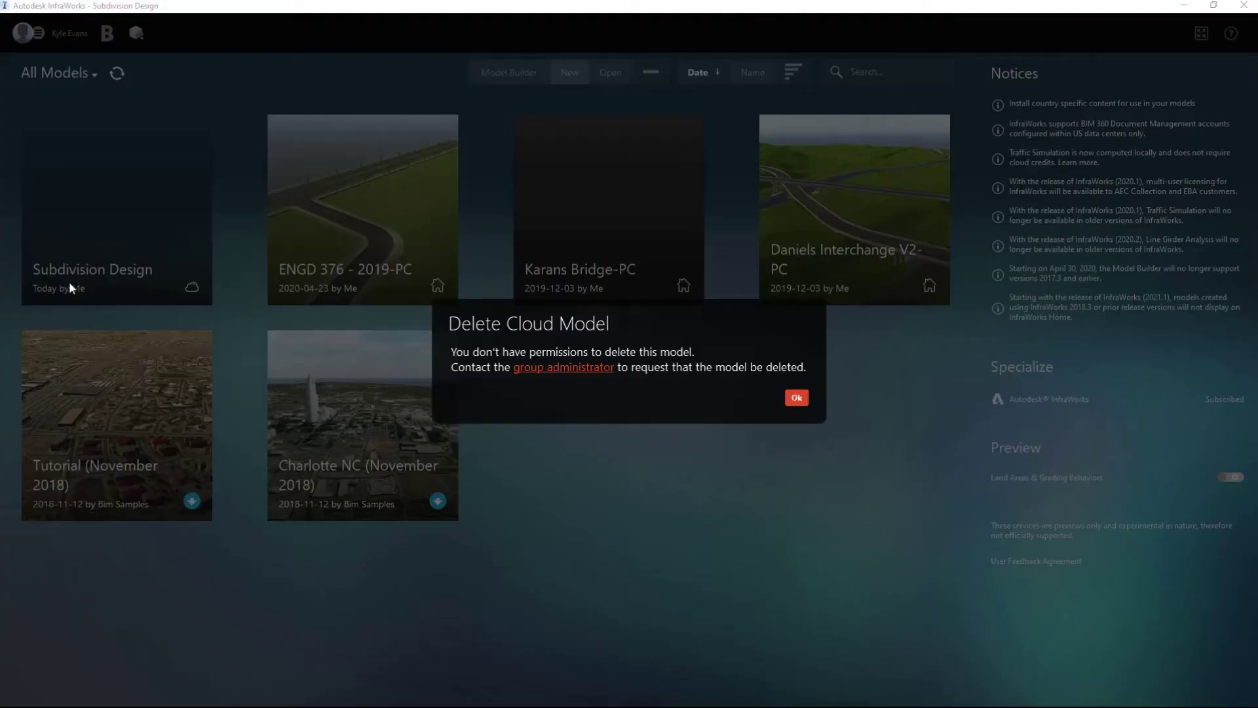
{"action": "left_click", "coordinate": [795, 399]}
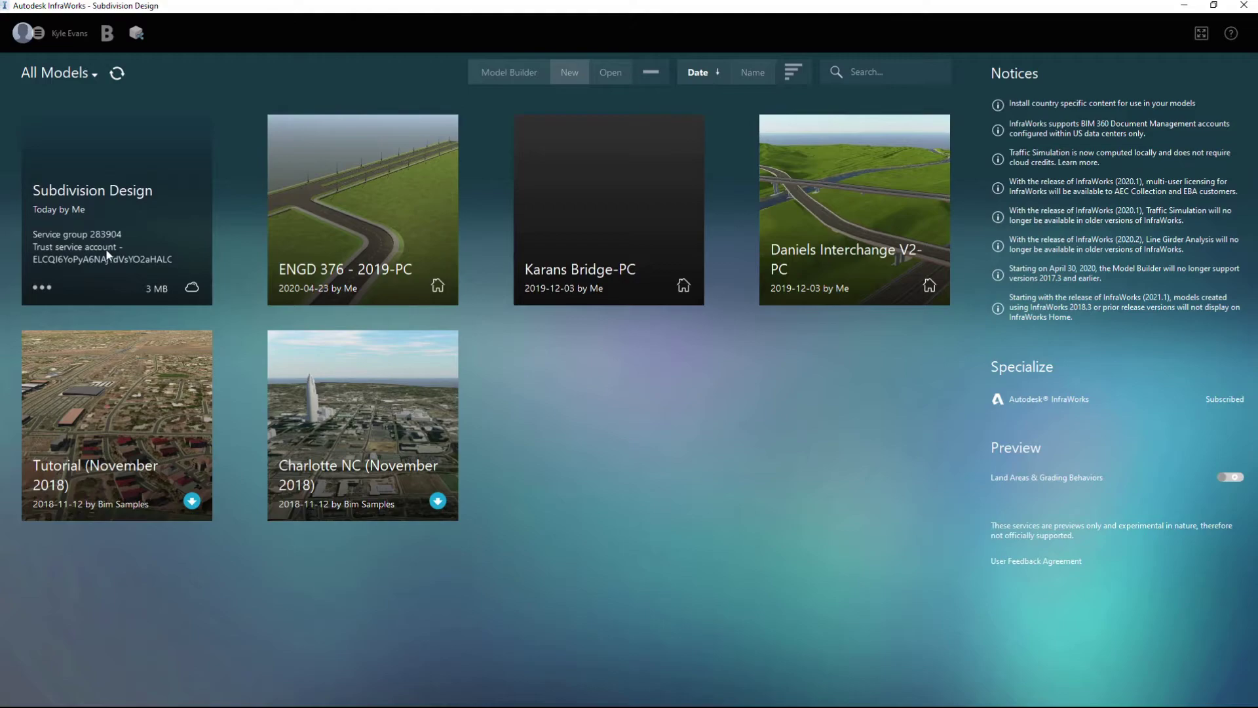
Start a new locally stored model named Subdivision Design and review its storage folder and model extent options
{"action": "left_click", "coordinate": [567, 84]}
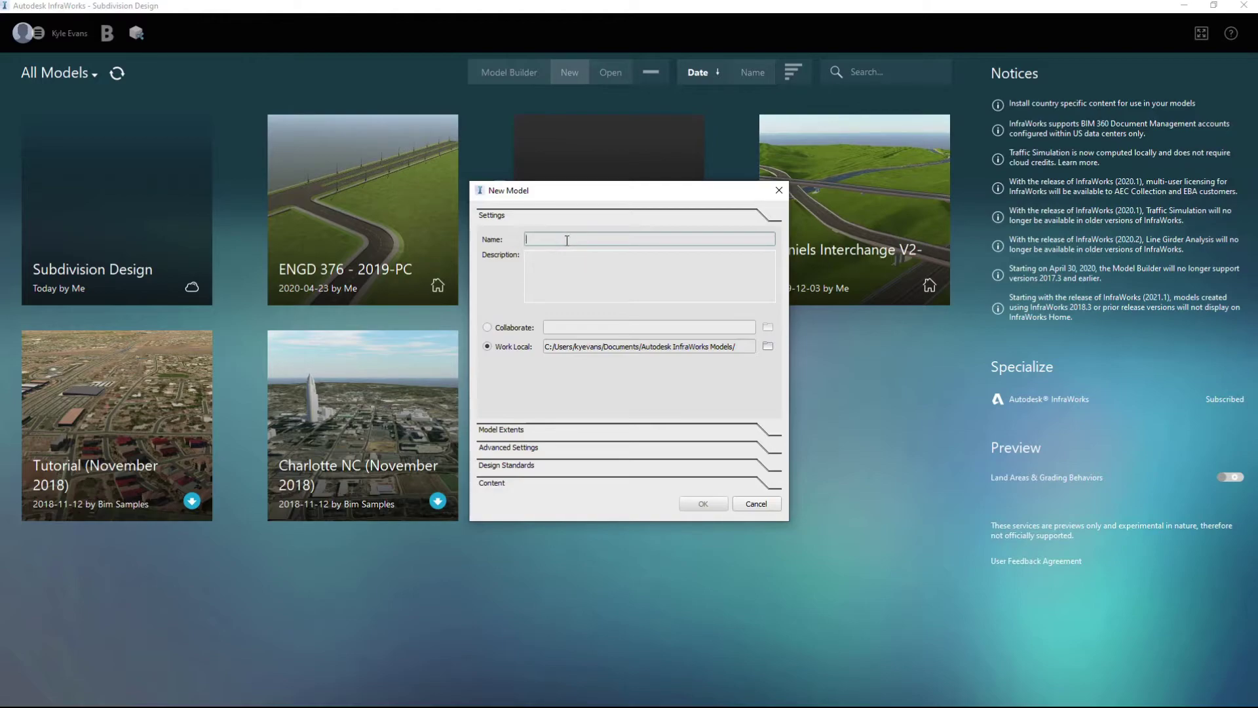
{"action": "type", "text": "Subdivision Design"}
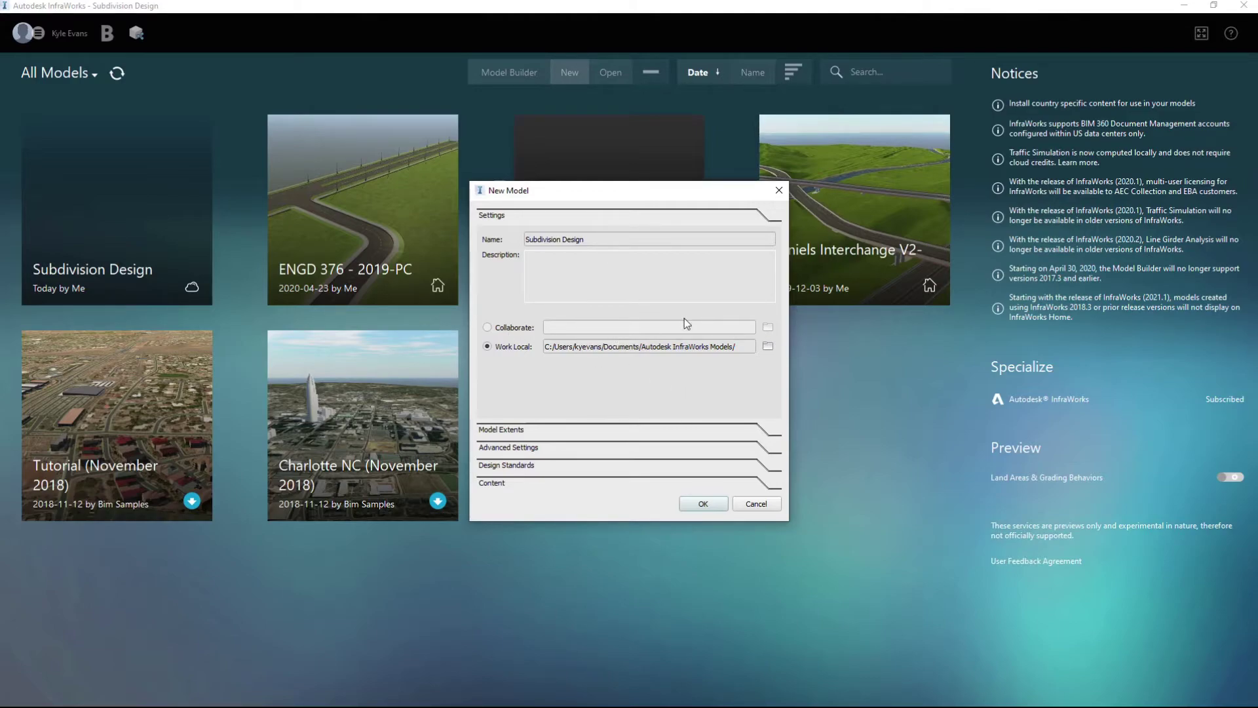
{"action": "left_click_drag", "start_coordinate": [563, 345], "coordinate": [741, 345]}
{"action": "left_click", "coordinate": [733, 344]}
{"action": "left_click_drag", "start_coordinate": [495, 355], "coordinate": [467, 357]}
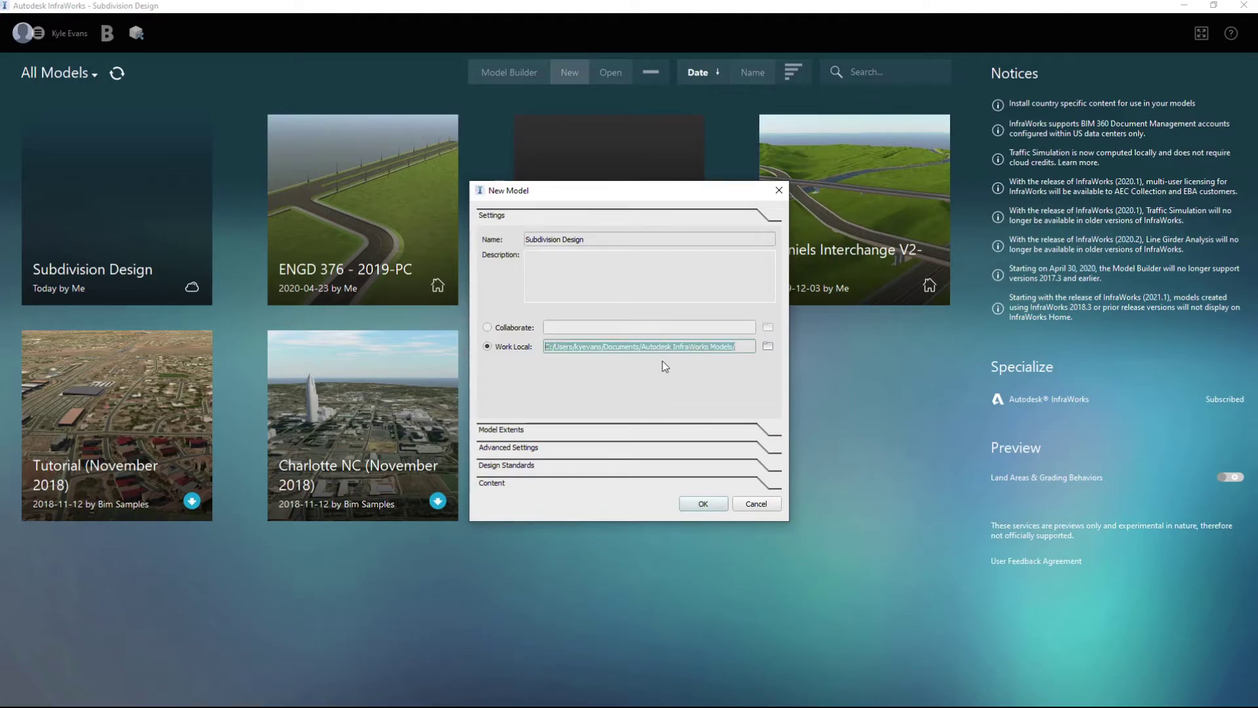
{"action": "left_click", "coordinate": [506, 431]}
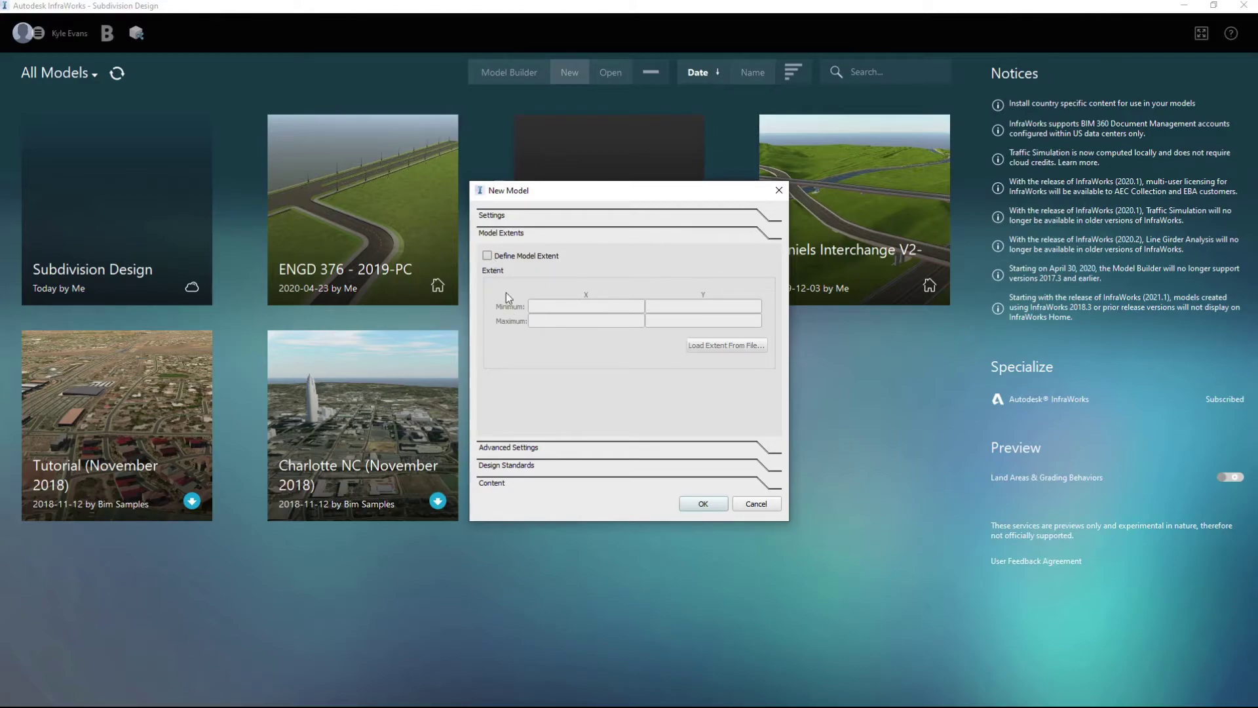
Set the new model's UCS to CANA83-3TM114 in the advanced settings
{"action": "left_click", "coordinate": [528, 449]}
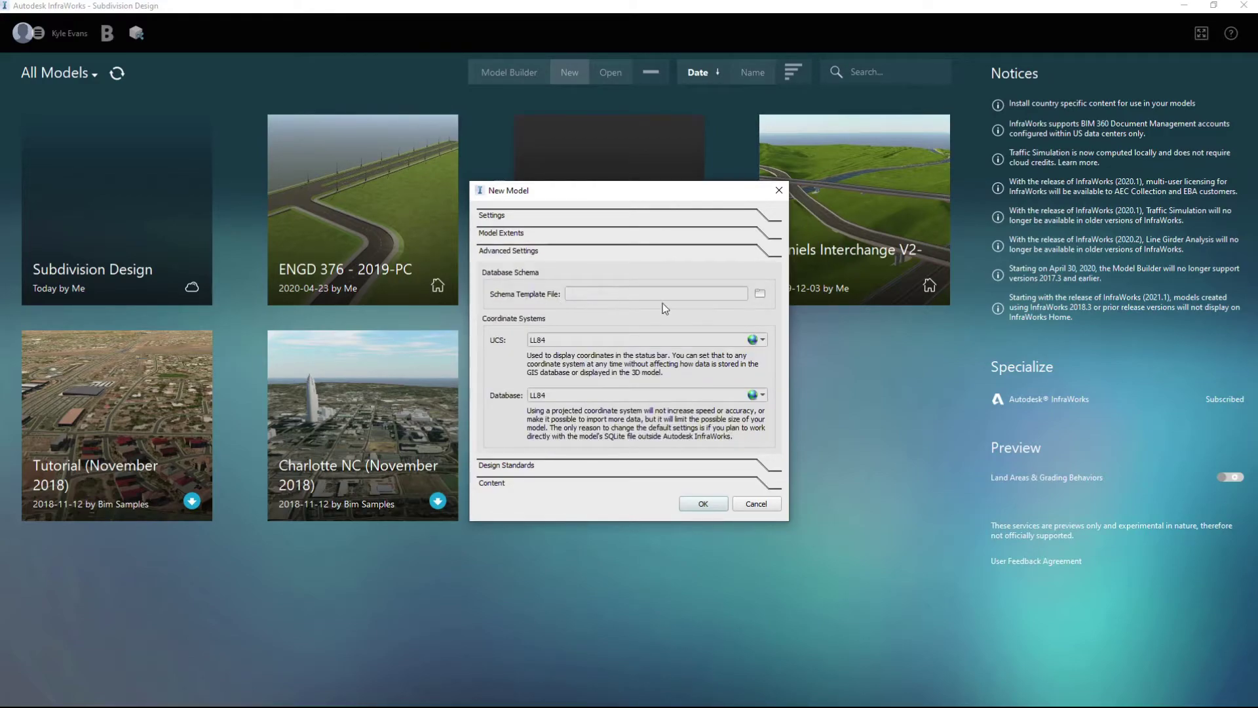
{"action": "left_click", "coordinate": [574, 334]}
{"action": "type", "text": "c"}
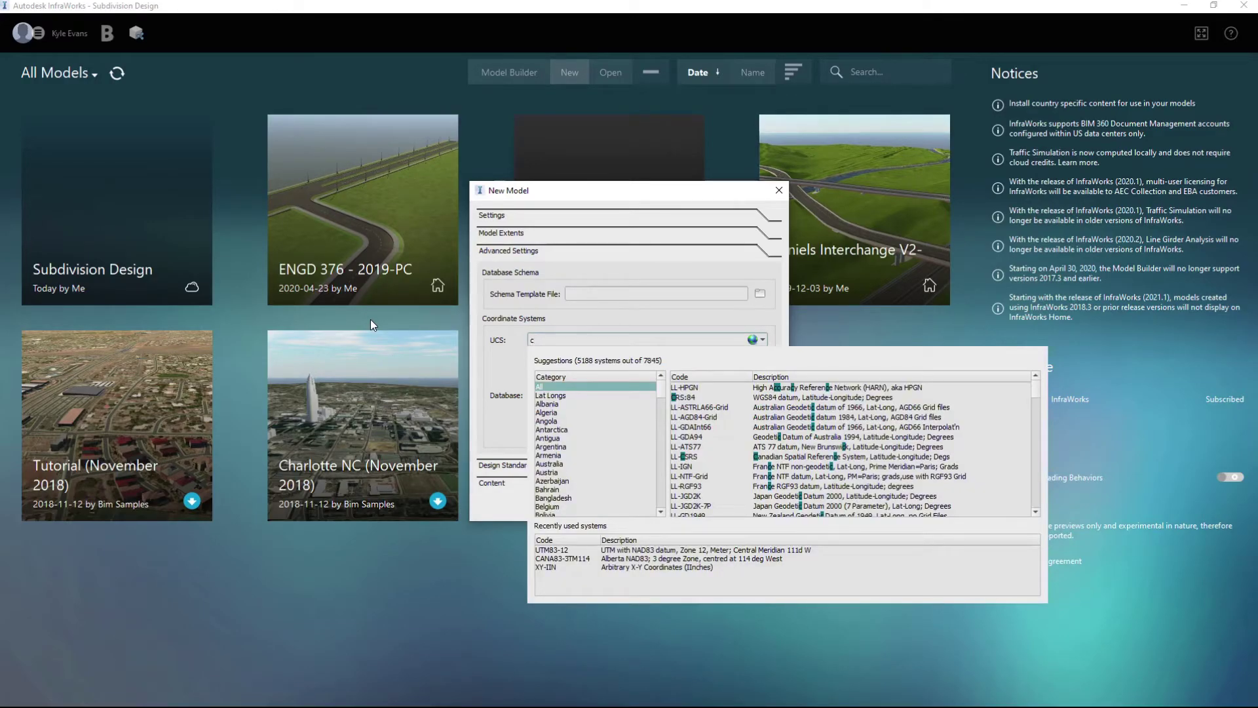
{"action": "type", "text": "ana"}
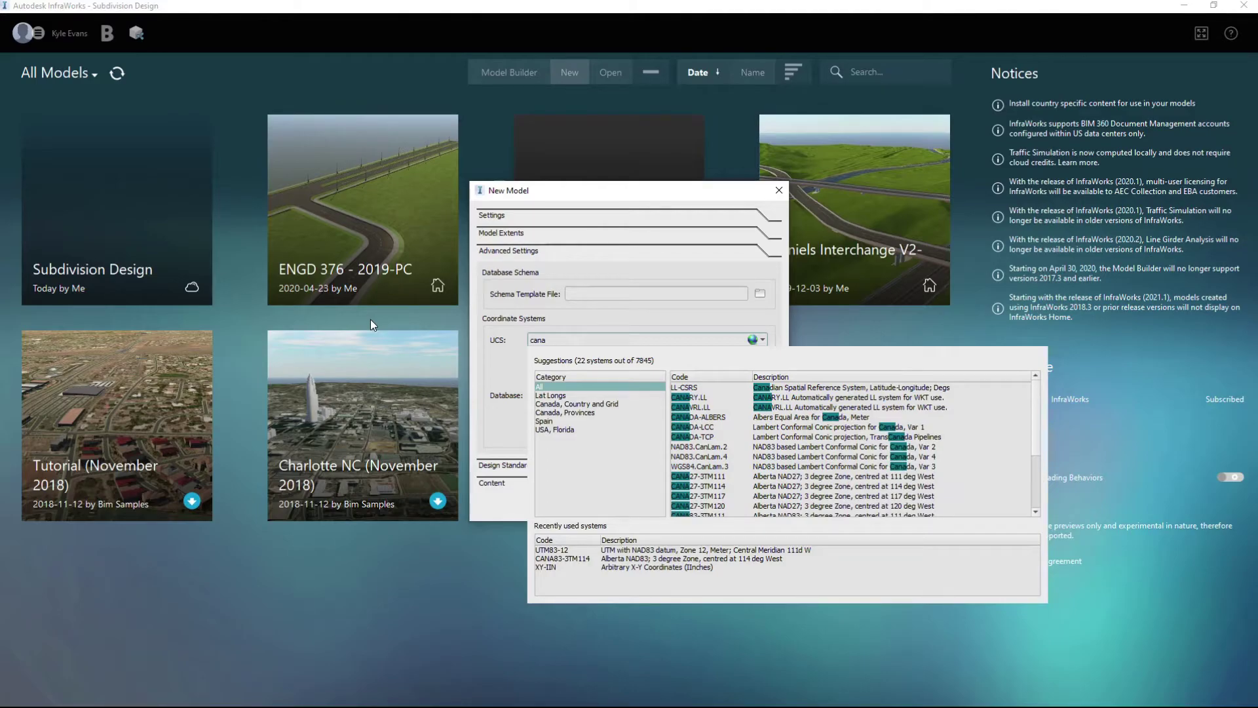
{"action": "type", "text": "83-3tm114"}
{"action": "key", "text": "Return"}
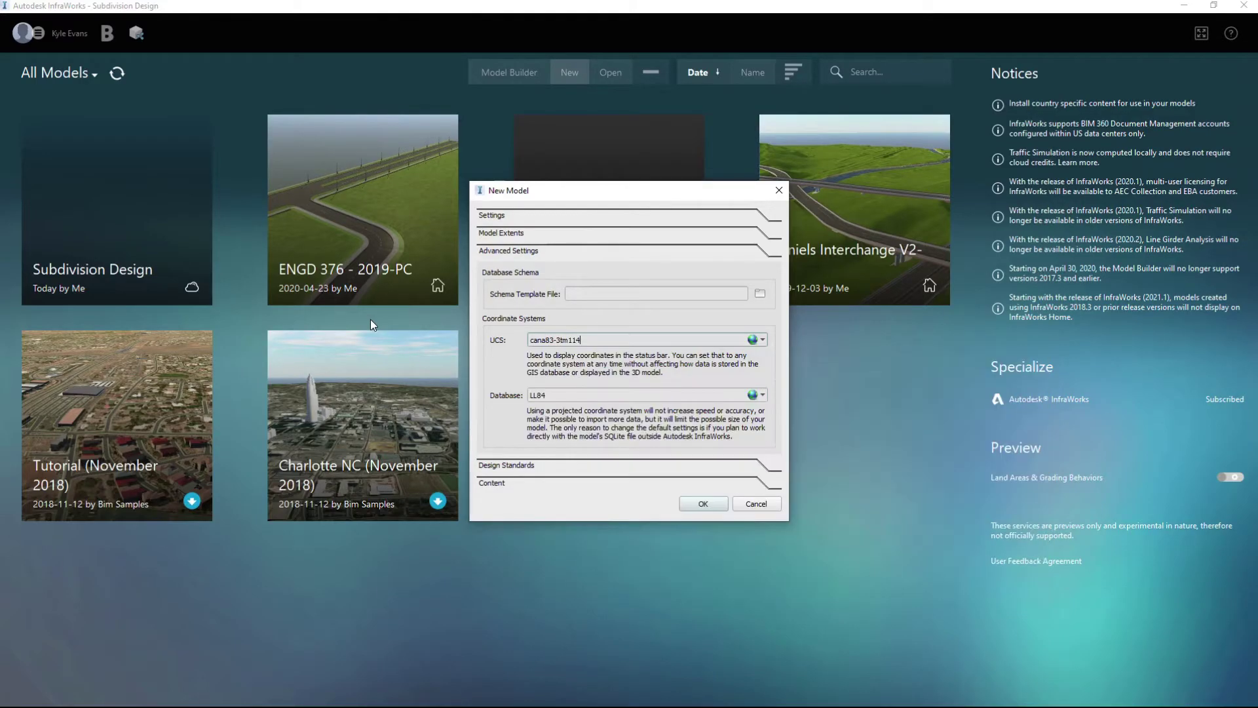
{"action": "double_click", "coordinate": [602, 336]}
{"action": "left_click", "coordinate": [758, 340]}
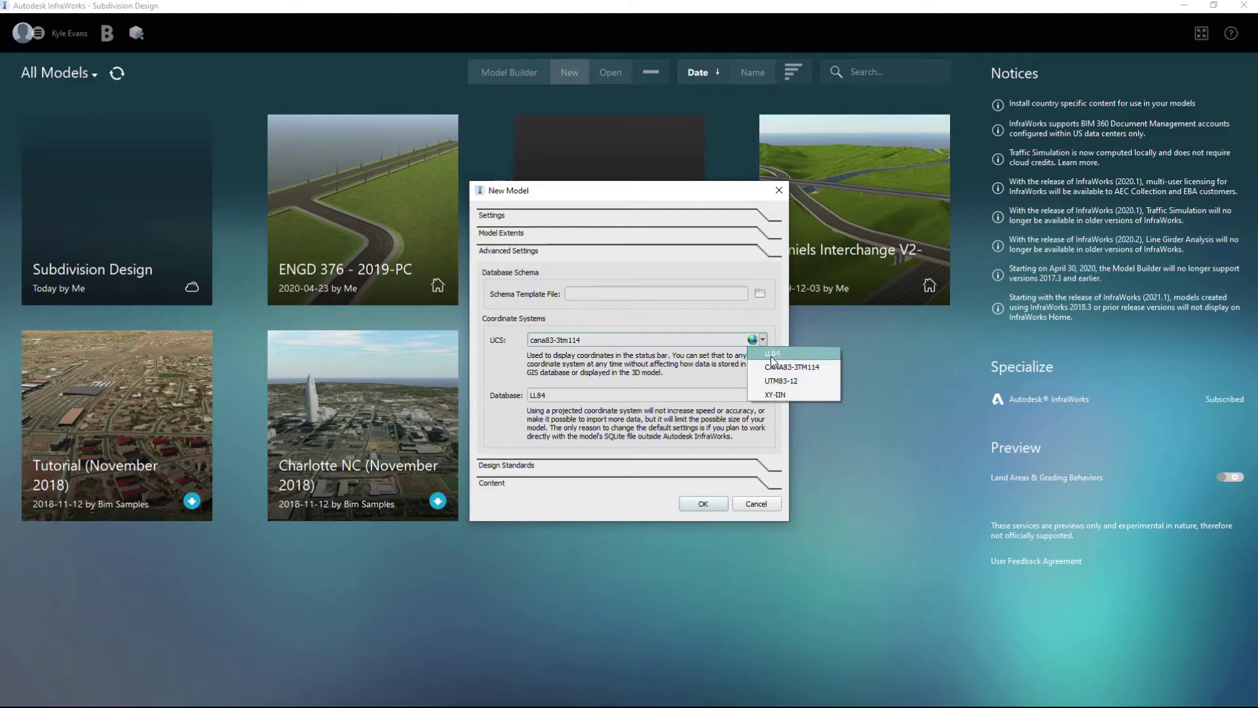
{"action": "left_click", "coordinate": [770, 354]}
Set the new model's database coordinate system to CANA83-3TM114
{"action": "left_click", "coordinate": [748, 393]}
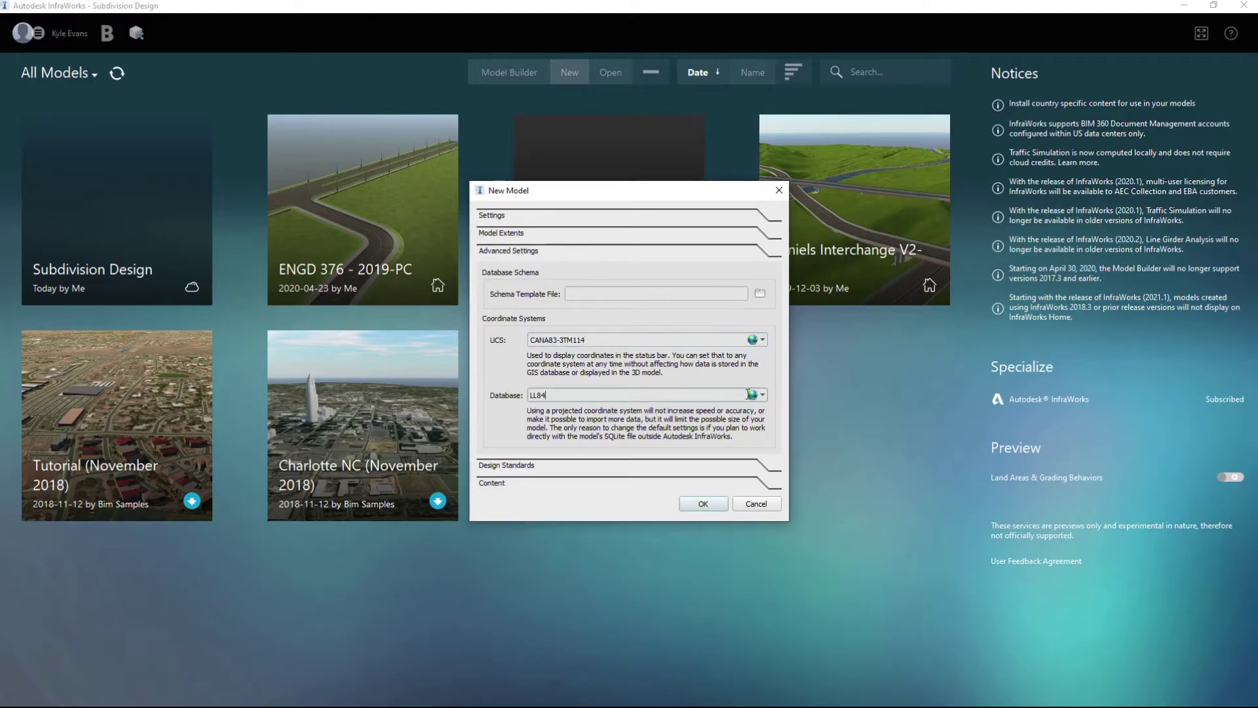
{"action": "left_click", "coordinate": [754, 394]}
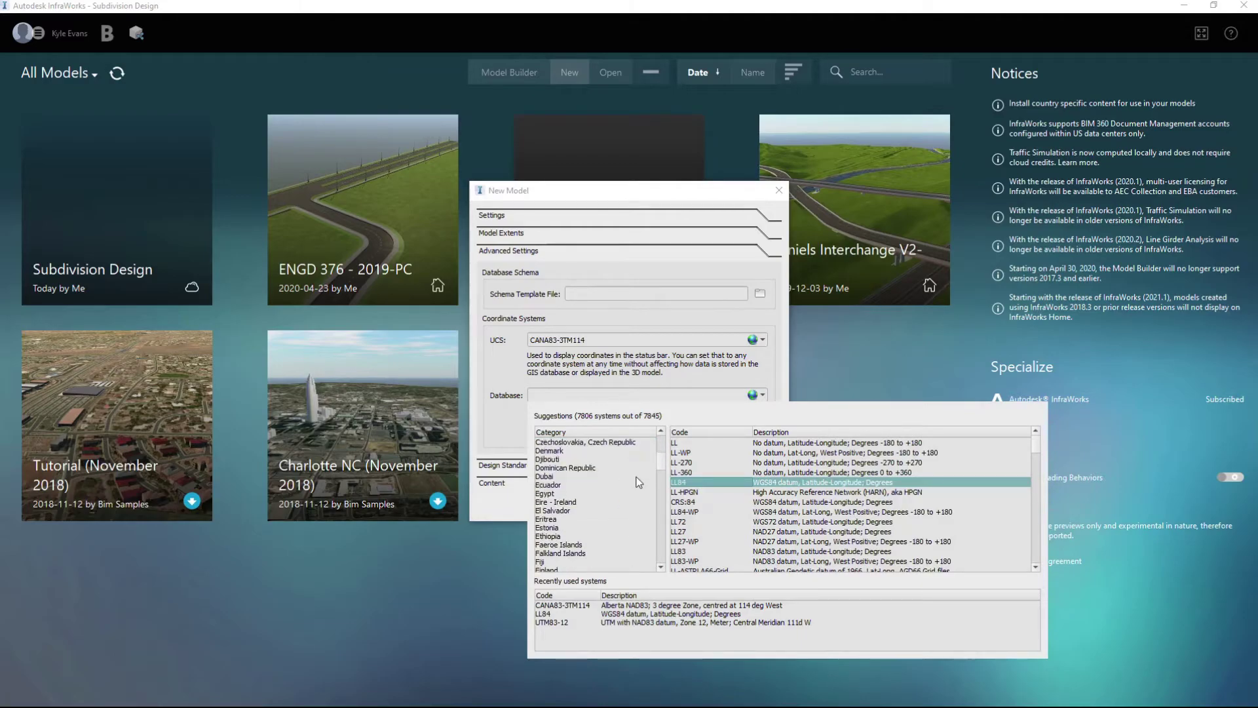
{"action": "left_click_drag", "start_coordinate": [662, 457], "coordinate": [702, 411]}
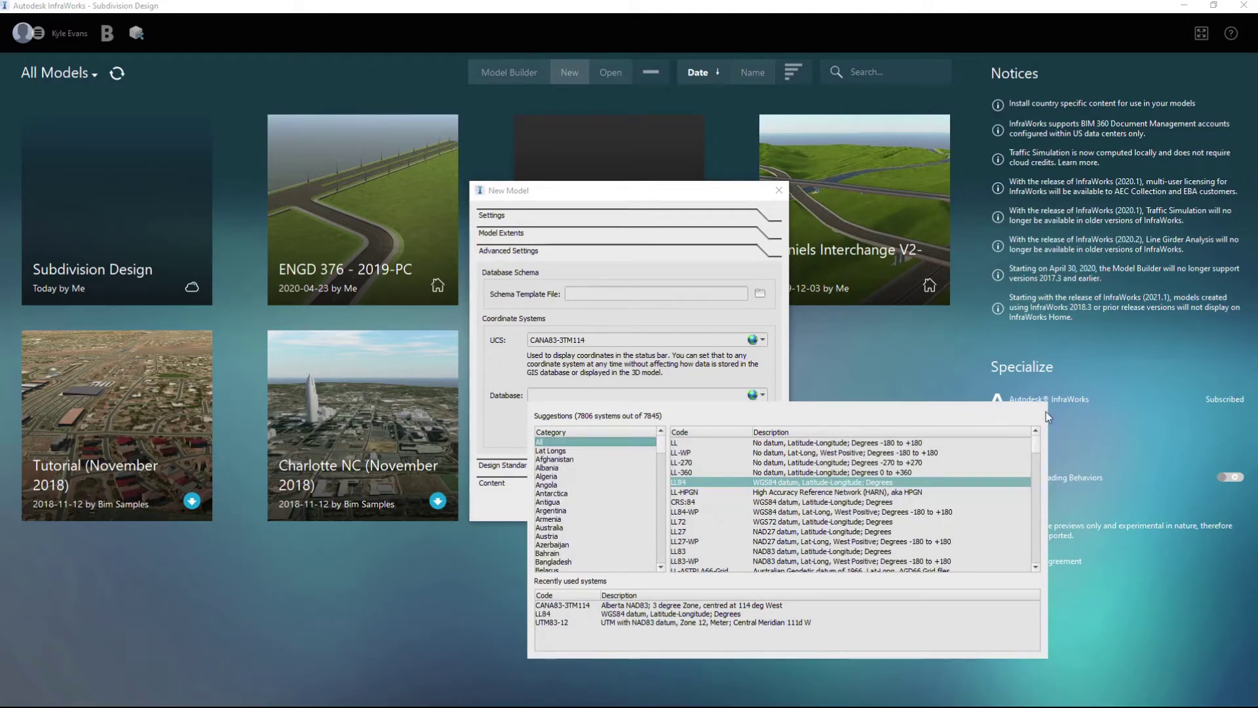
{"action": "left_click", "coordinate": [675, 364]}
{"action": "left_click", "coordinate": [762, 395]}
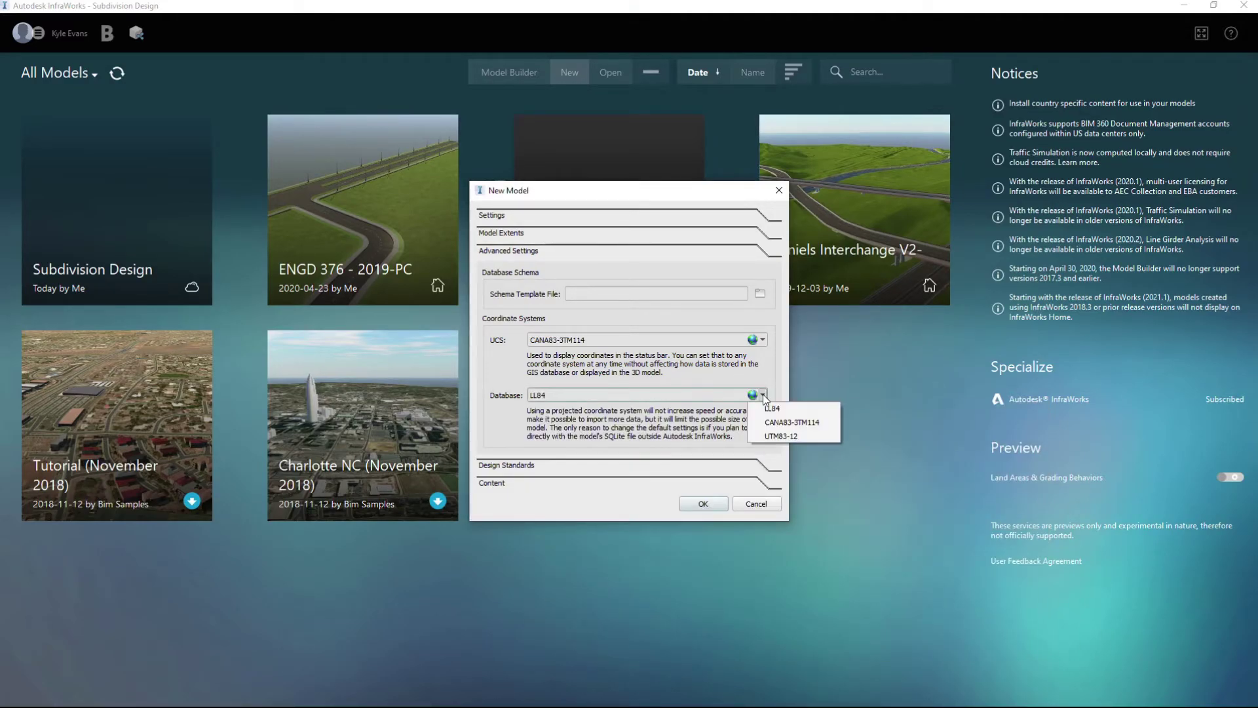
{"action": "left_click", "coordinate": [792, 422]}
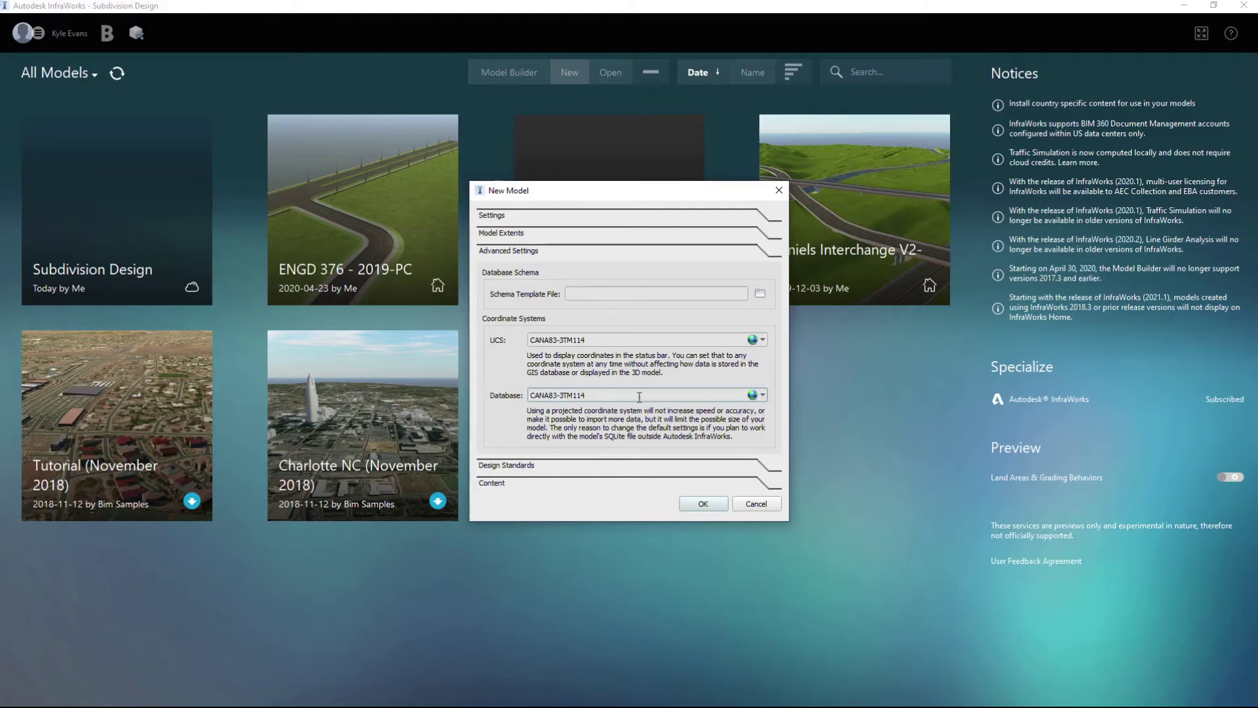
Choose AASHTO_Metric_2011 as the road standard in the new model's design standards
{"action": "left_click", "coordinate": [512, 465]}
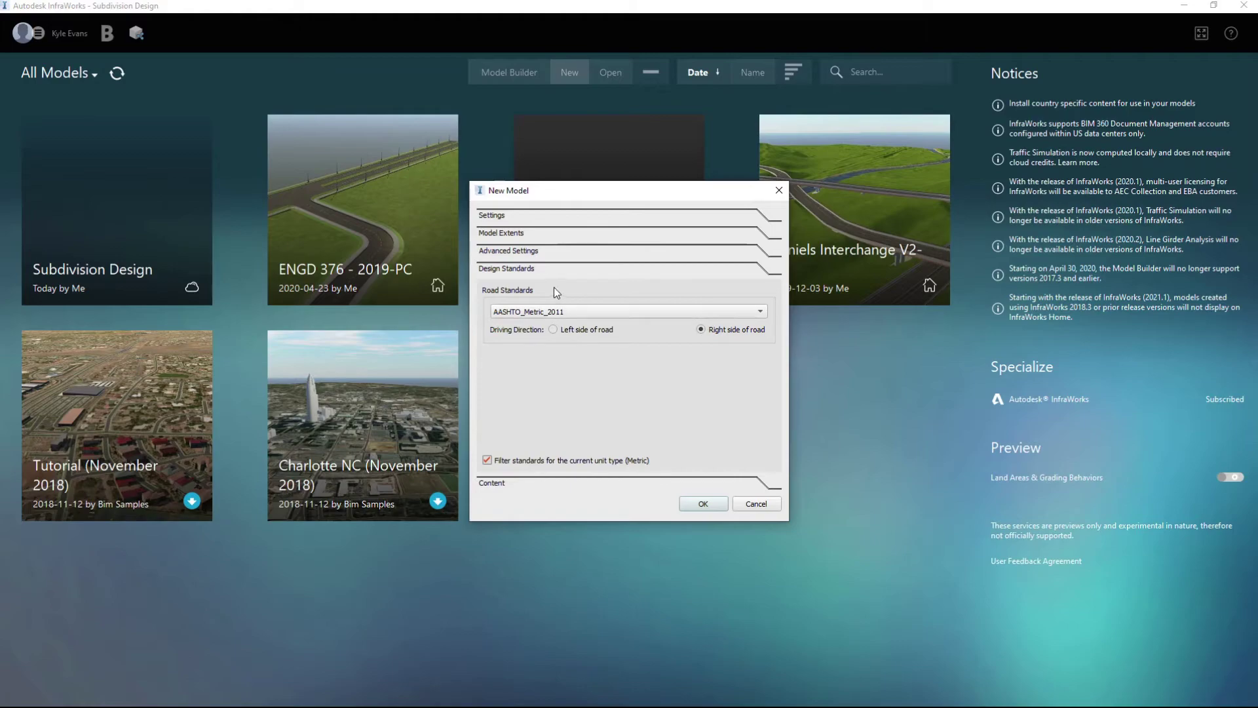
{"action": "left_click", "coordinate": [558, 310]}
{"action": "left_click", "coordinate": [579, 312]}
{"action": "left_click", "coordinate": [578, 309]}
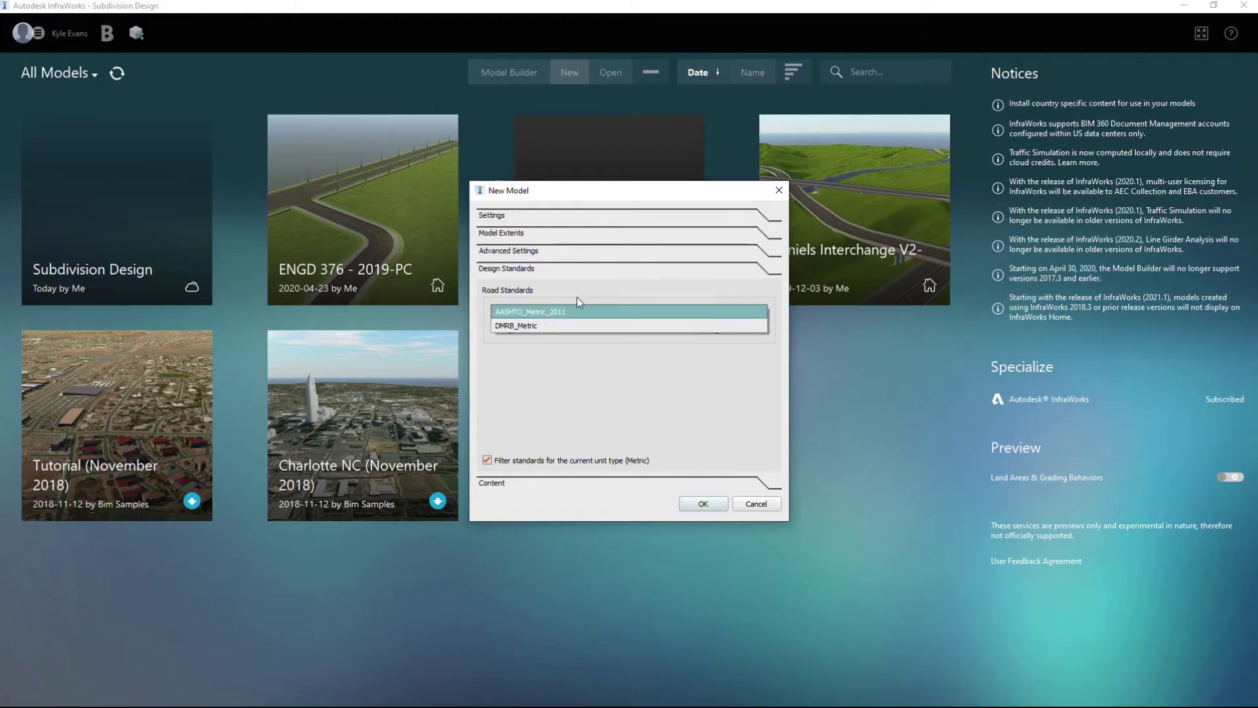
{"action": "left_click", "coordinate": [564, 310]}
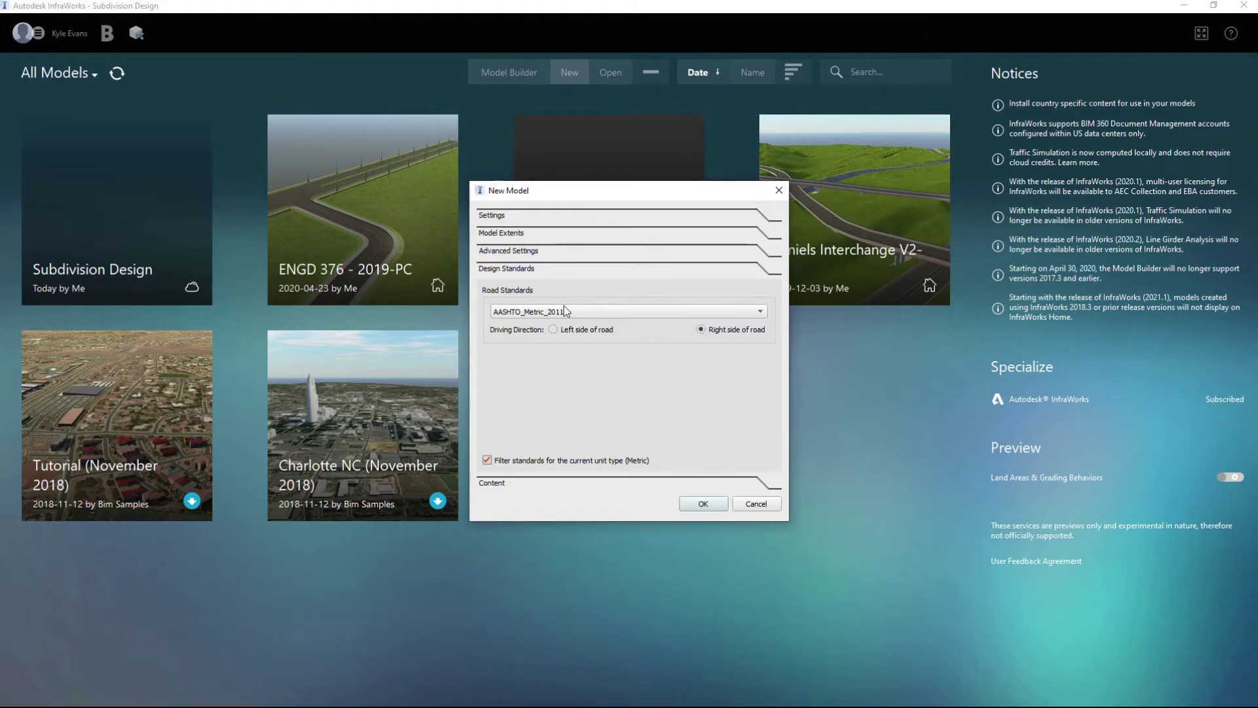
Review the new model's country kit content and general settings, and create the local Subdivision Design model
{"action": "left_click", "coordinate": [498, 483]}
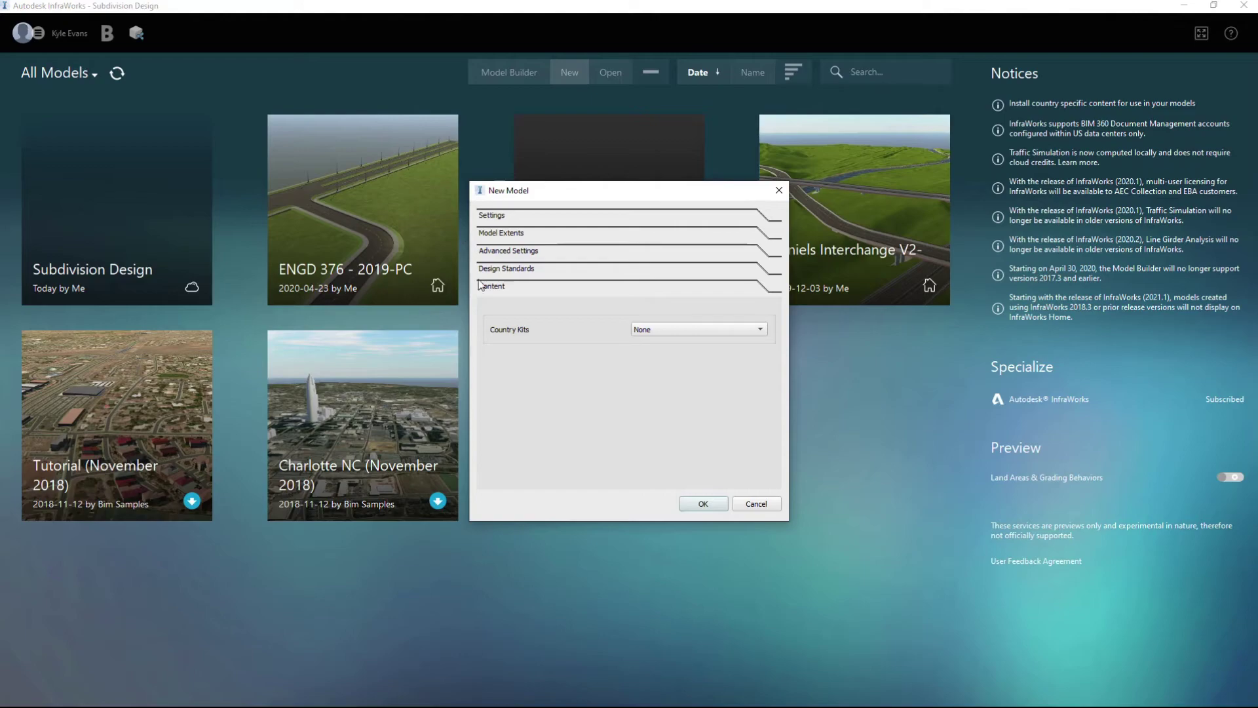
{"action": "left_click", "coordinate": [517, 267]}
{"action": "left_click", "coordinate": [513, 250]}
{"action": "left_click", "coordinate": [493, 214]}
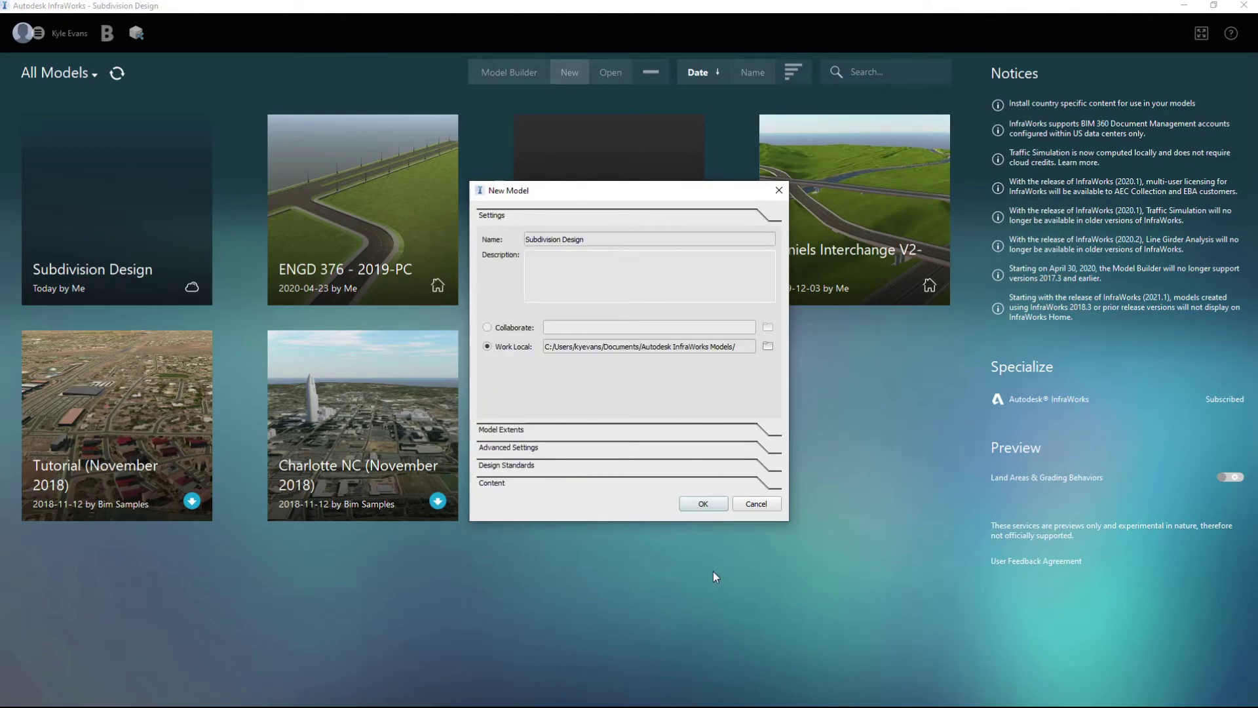
{"action": "left_click", "coordinate": [703, 504]}
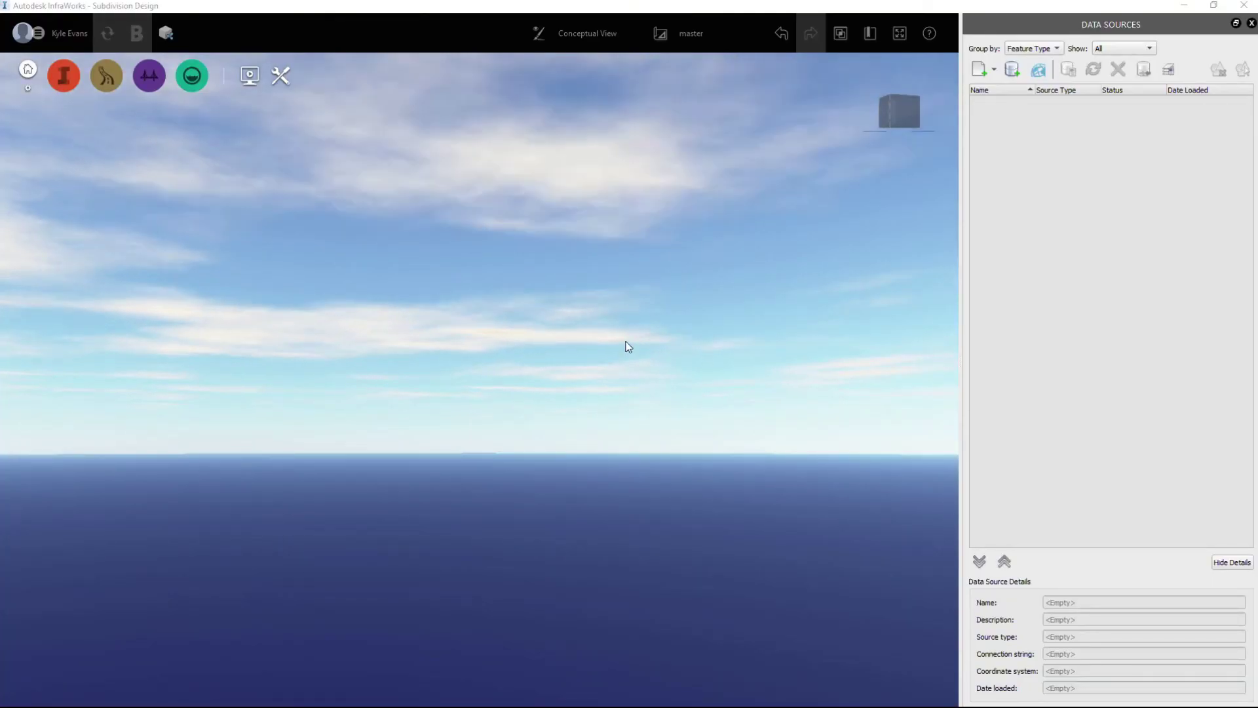
{"action": "mouse_move", "coordinate": [505, 506]}
{"action": "left_mouse_down"}
{"action": "mouse_move", "coordinate": [458, 536]}
{"action": "mouse_move", "coordinate": [293, 415]}
{"action": "mouse_move", "coordinate": [566, 334]}
{"action": "mouse_move", "coordinate": [536, 525]}
{"action": "mouse_move", "coordinate": [516, 519]}
{"action": "left_mouse_up"}
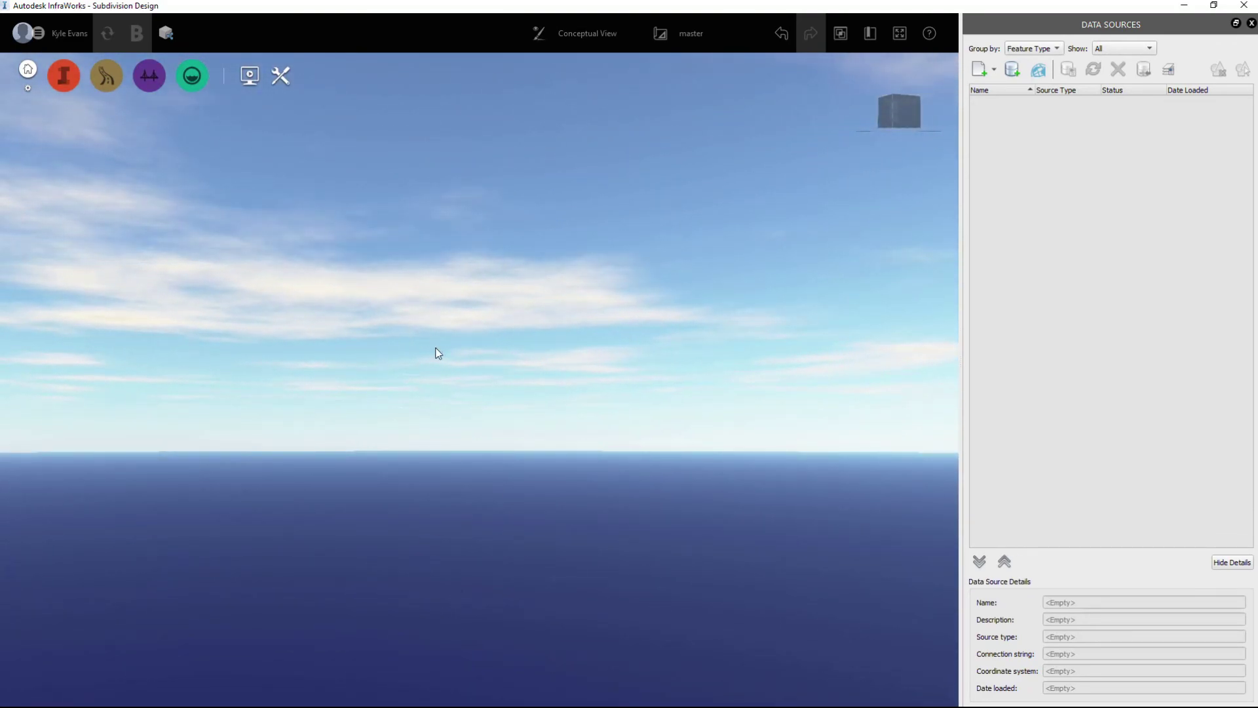
{"action": "middle_click_drag", "start_coordinate": [524, 251], "coordinate": [432, 505]}
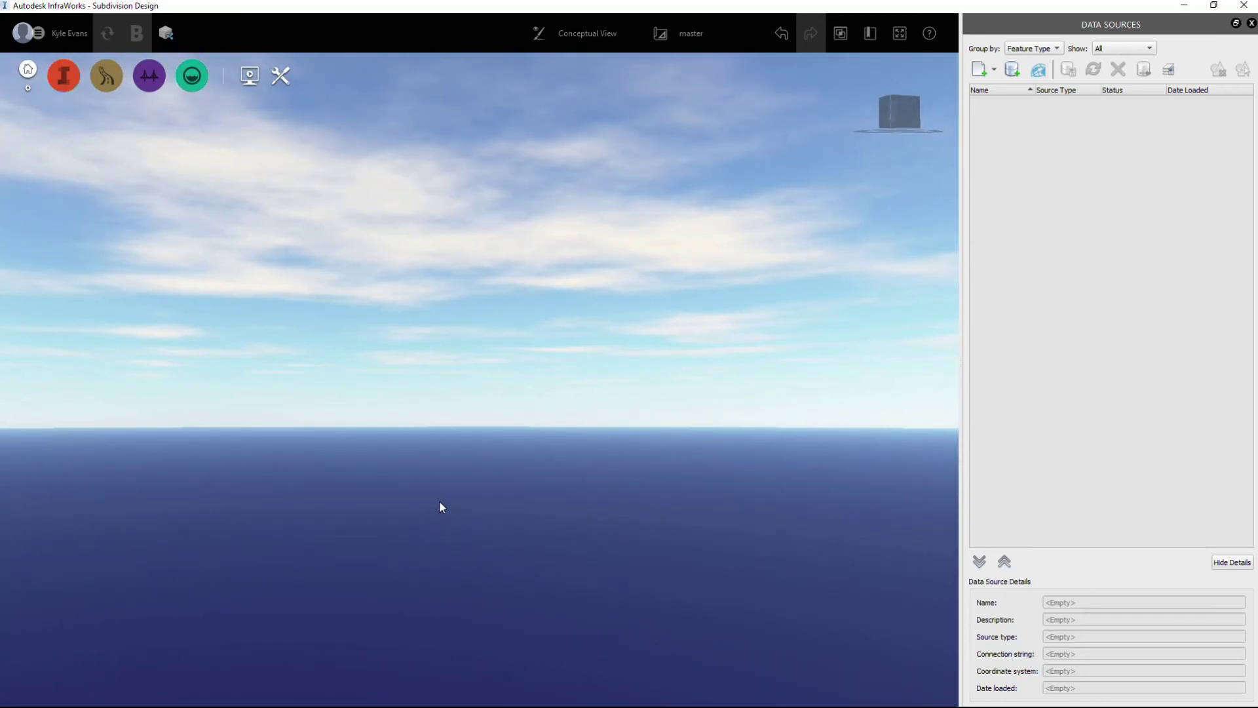